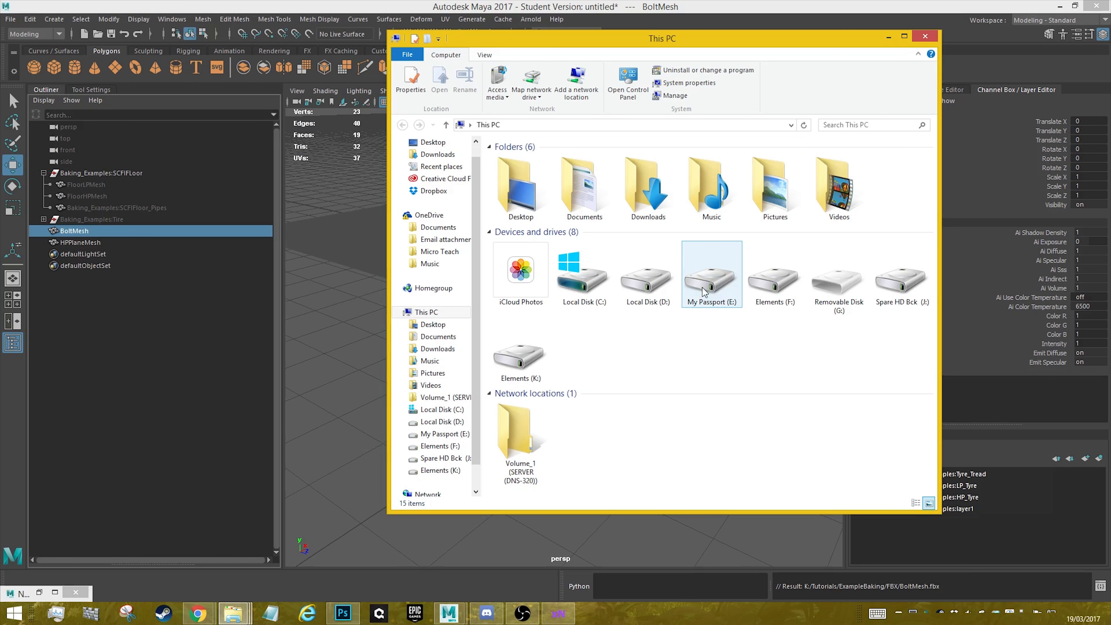
Extract the Nightshade_Blockout_v1.1 archive in place inside the scripts folder on the My Passport (E:) drive
double_click(712, 284)
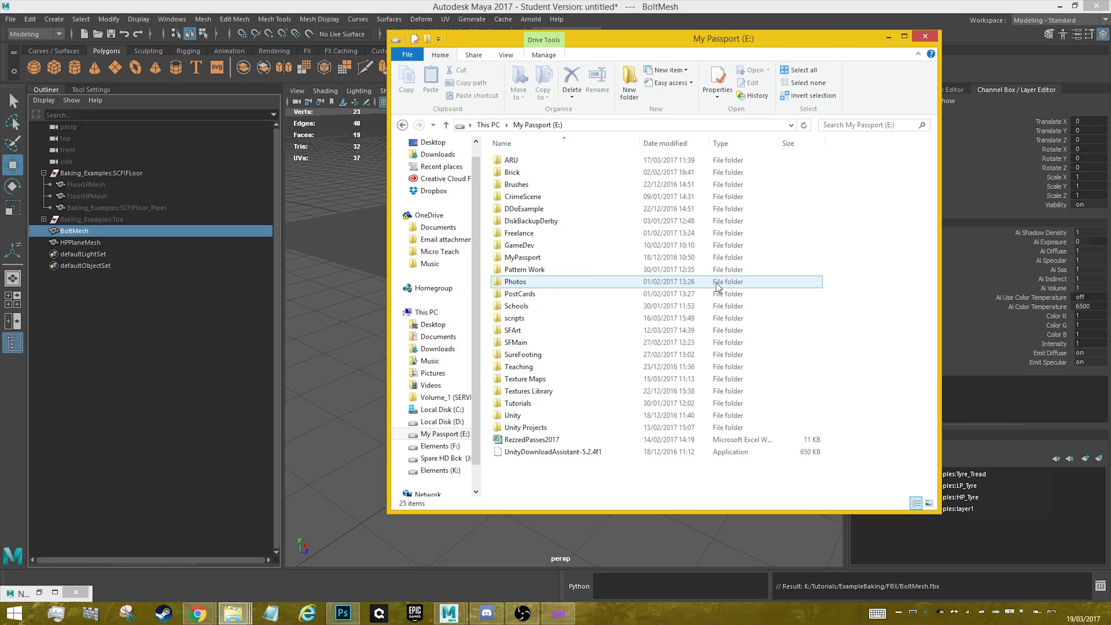
double_click(534, 197)
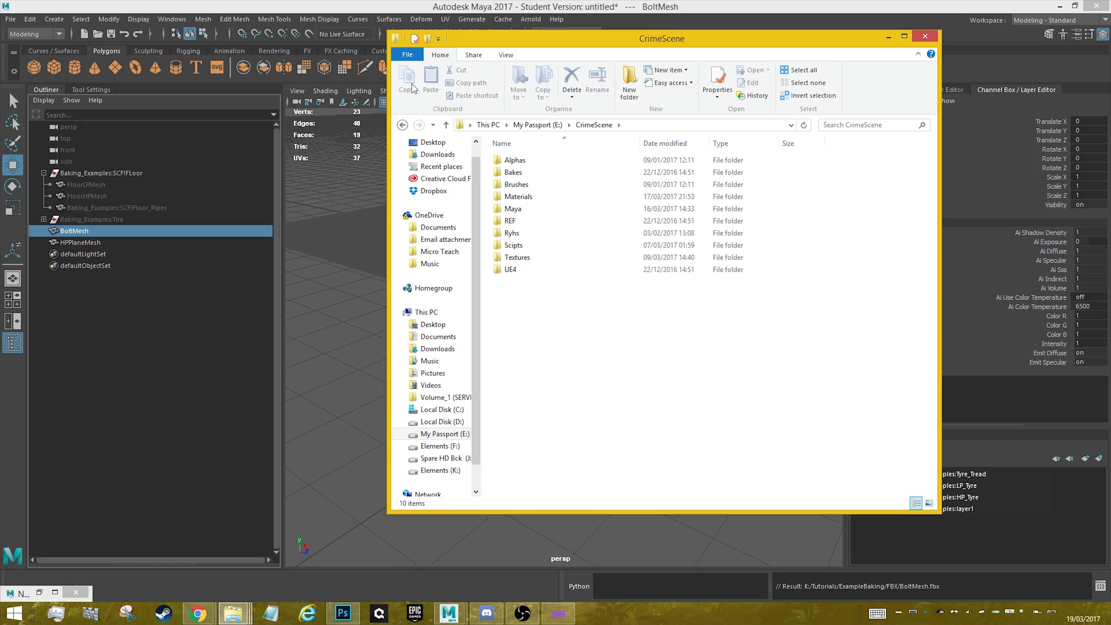
click(538, 124)
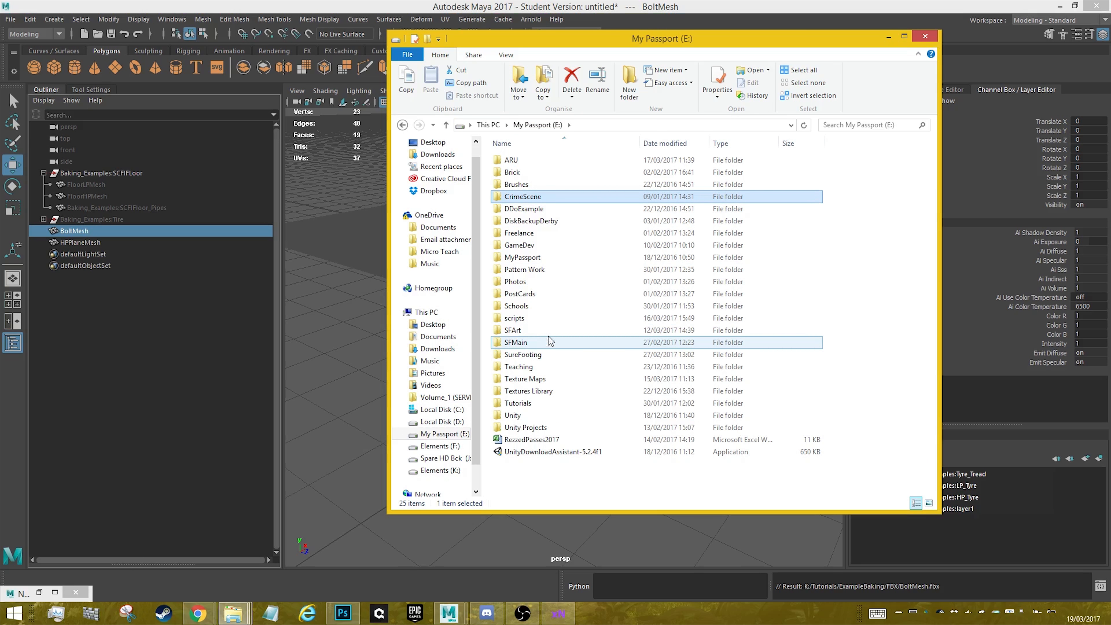
double_click(537, 319)
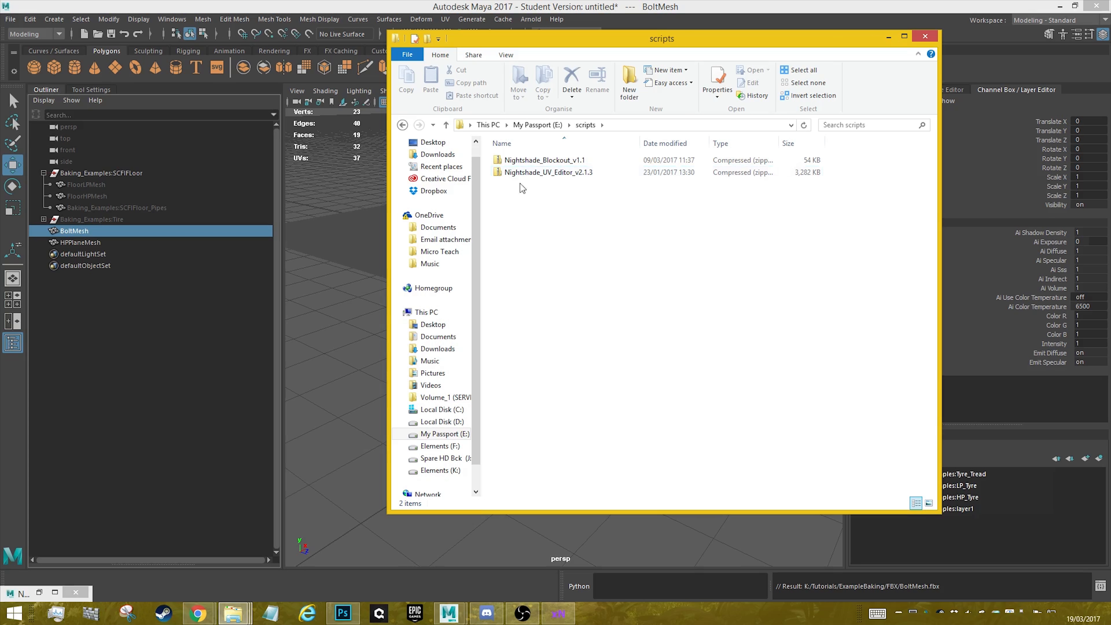
right_click(559, 161)
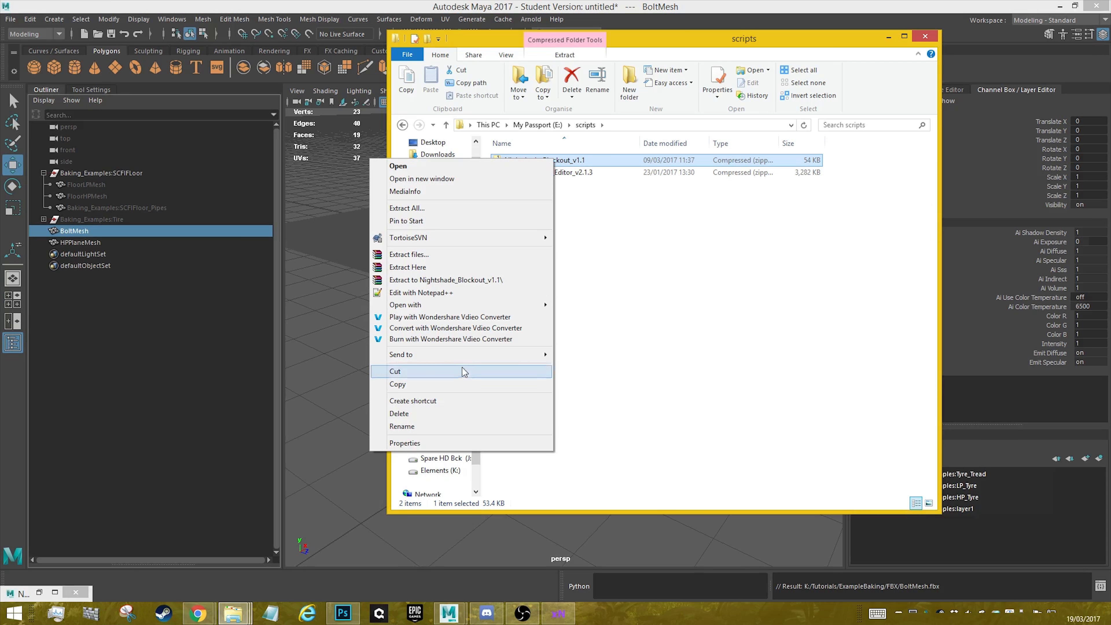
click(450, 268)
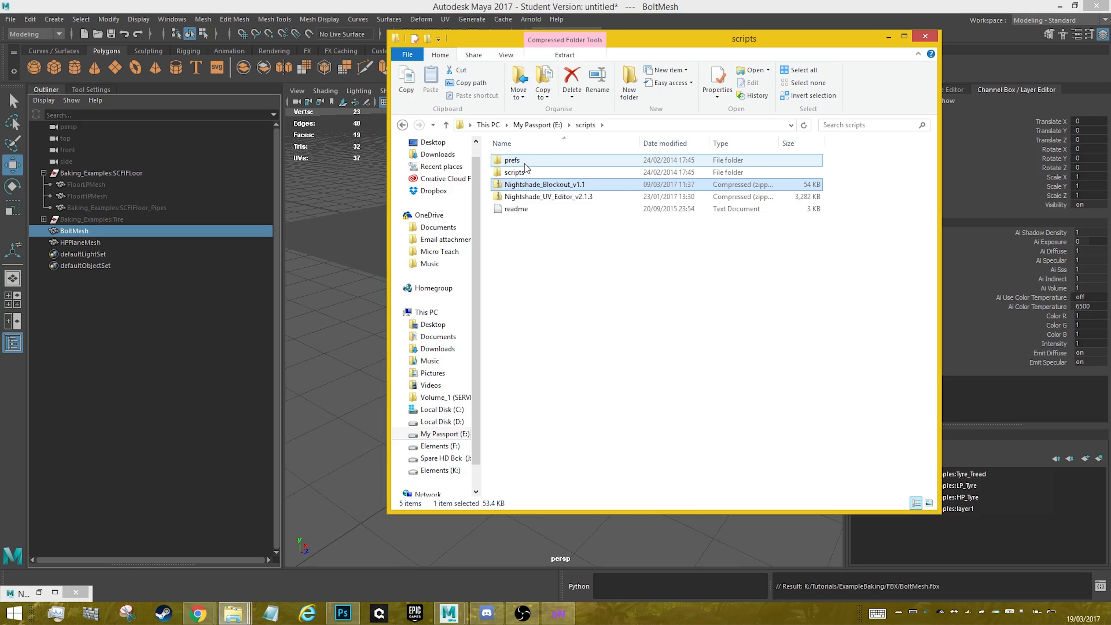
Read the installation instructions in the extracted readme file and close it
double_click(525, 209)
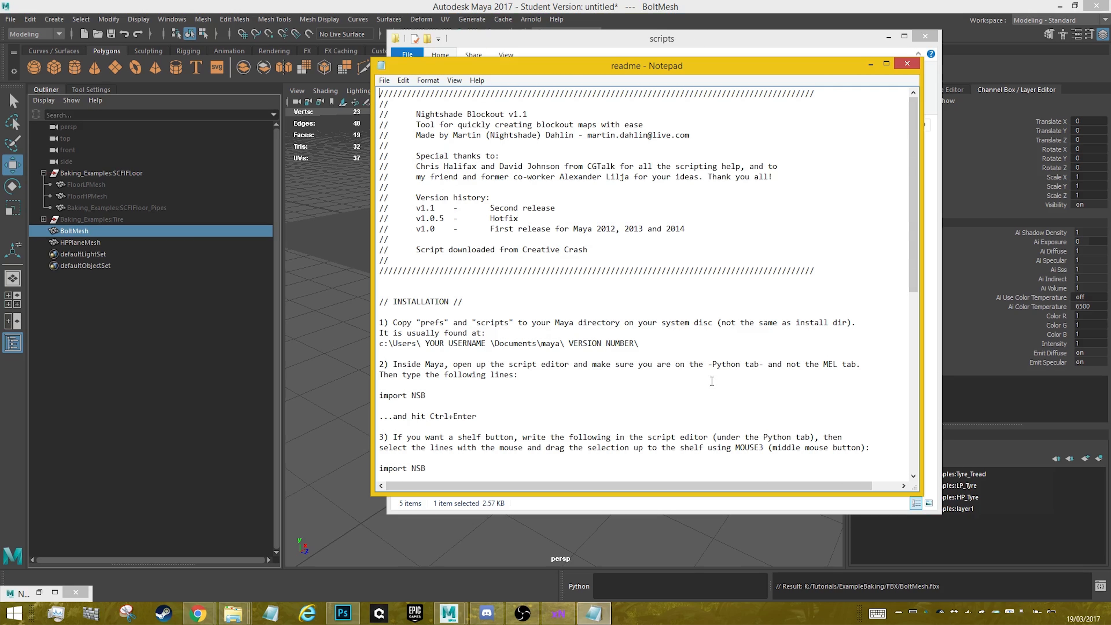
scroll(743, 276, down, 2)
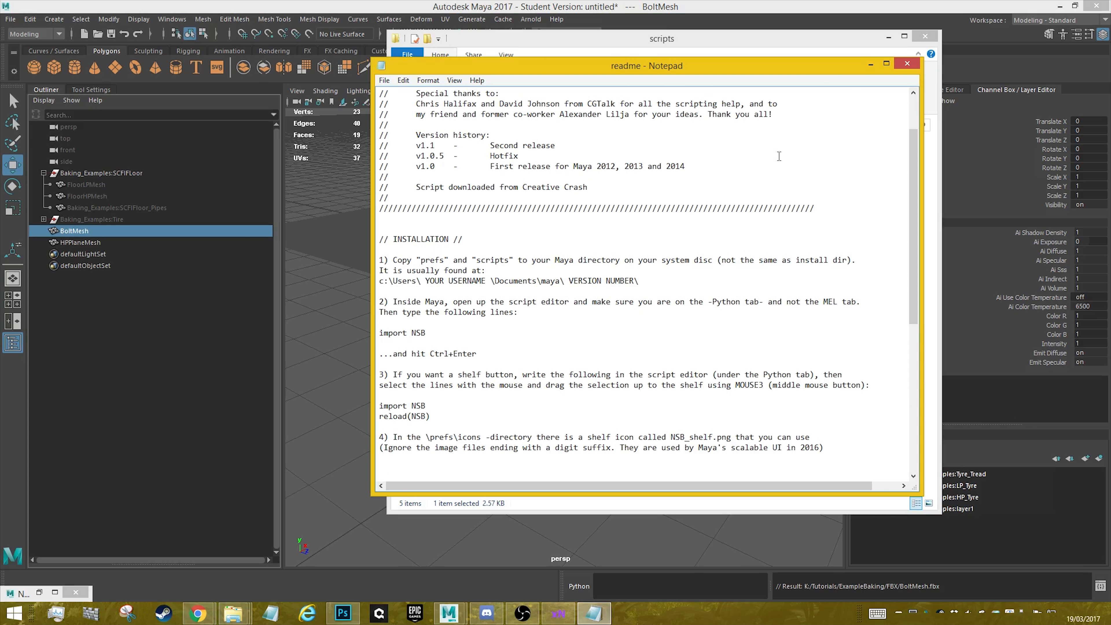
click(907, 63)
Copy all the NSB icon files from the extracted prefs\icons folder
double_click(519, 161)
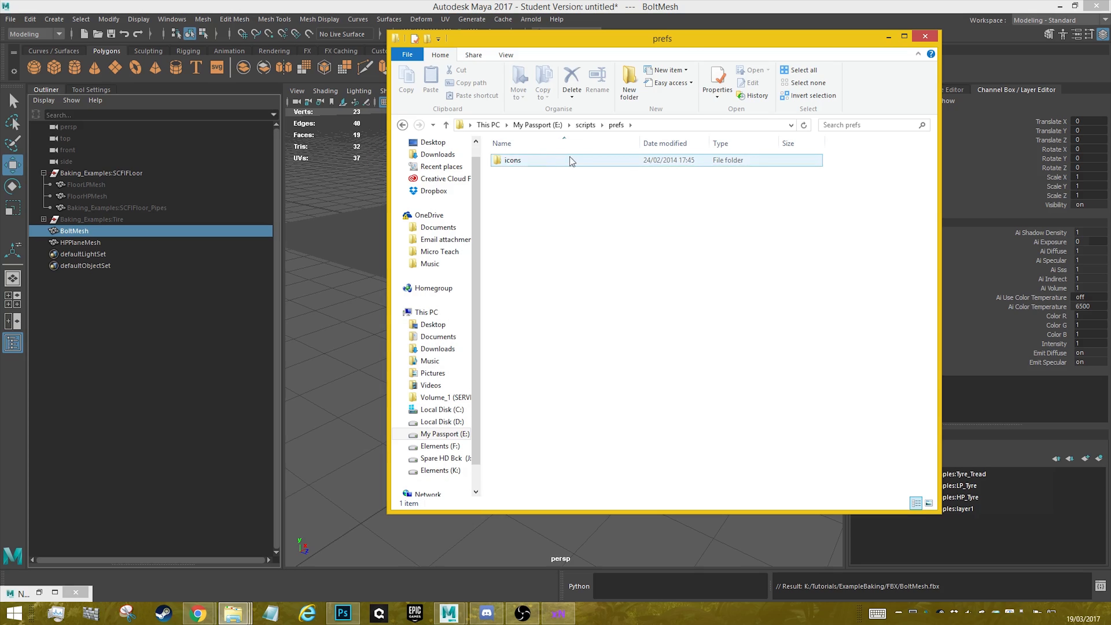
double_click(548, 171)
click(532, 178)
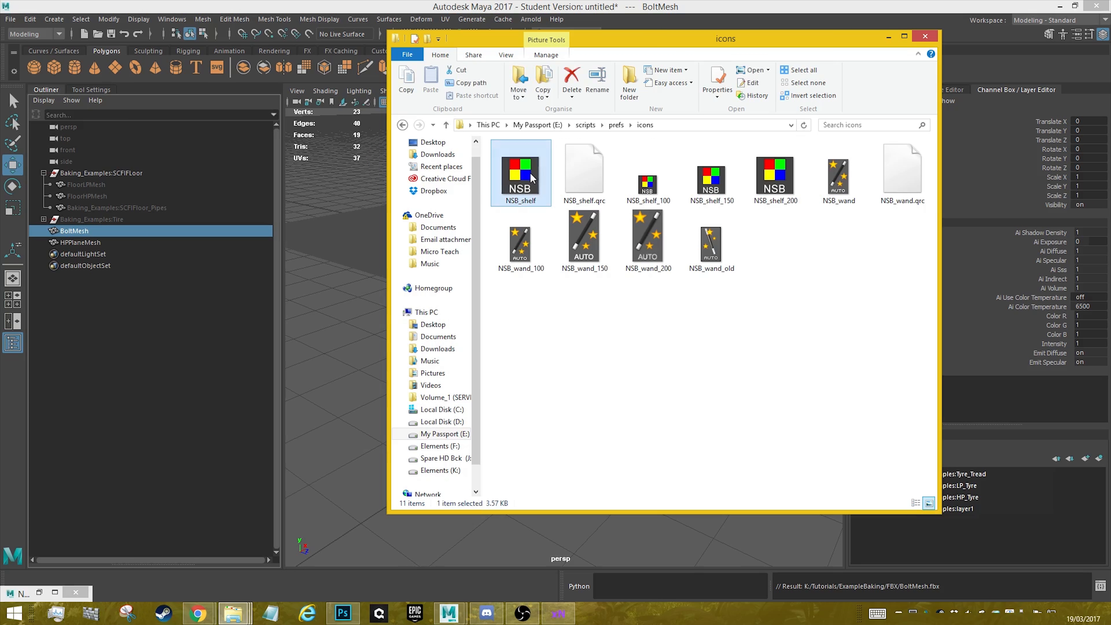
shift+click(713, 243)
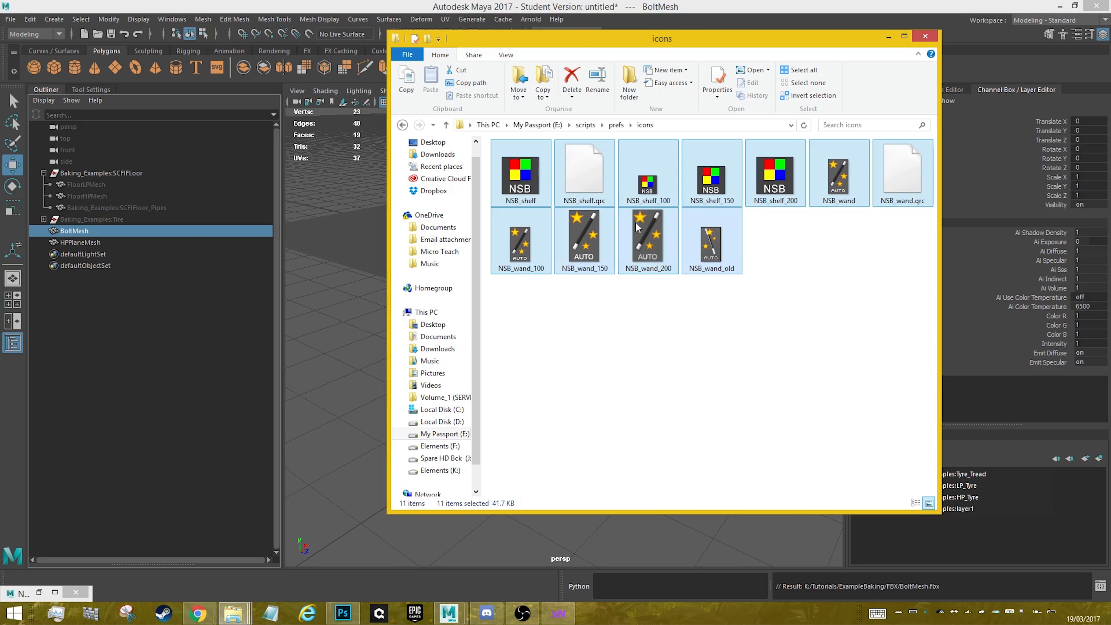
Open a second File Explorer window and browse to Documents\maya\2017
click(233, 614)
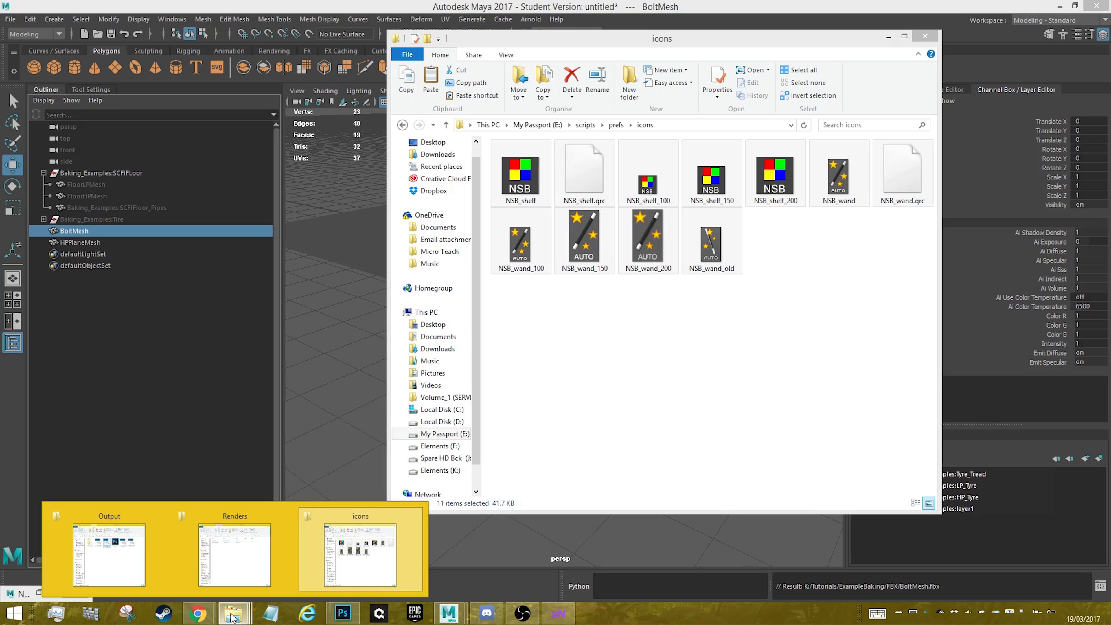
right_click(245, 614)
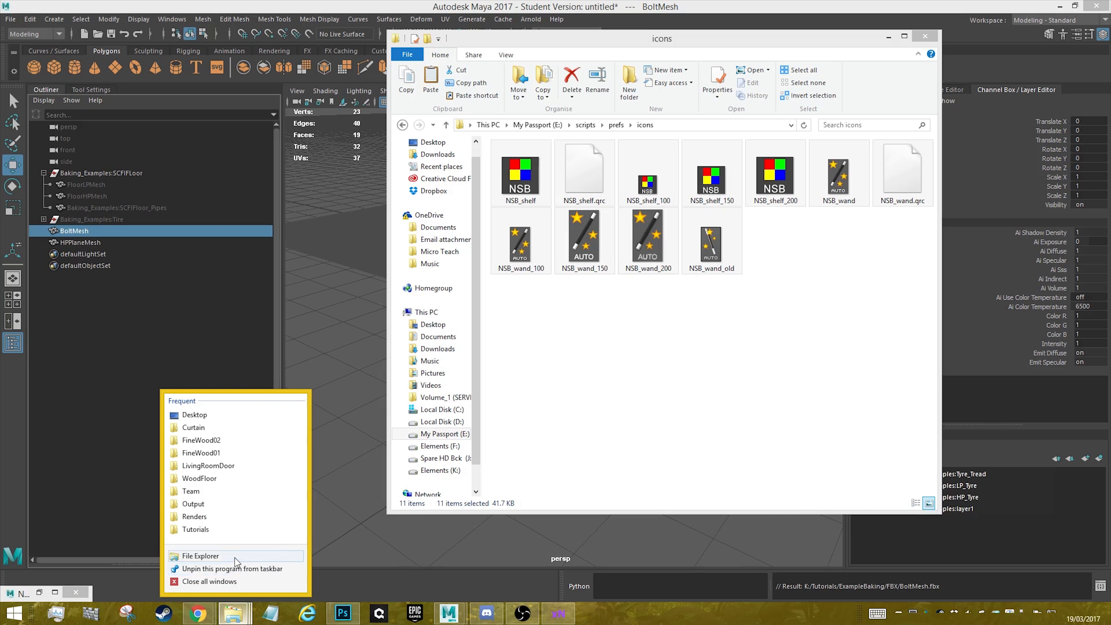
click(206, 555)
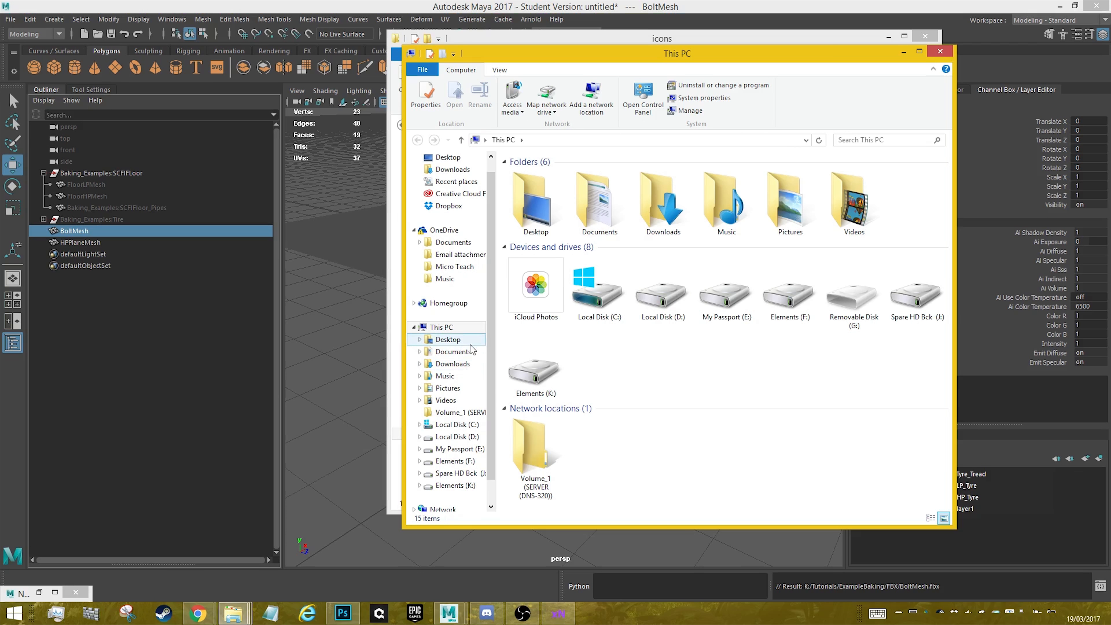
click(453, 352)
double_click(542, 236)
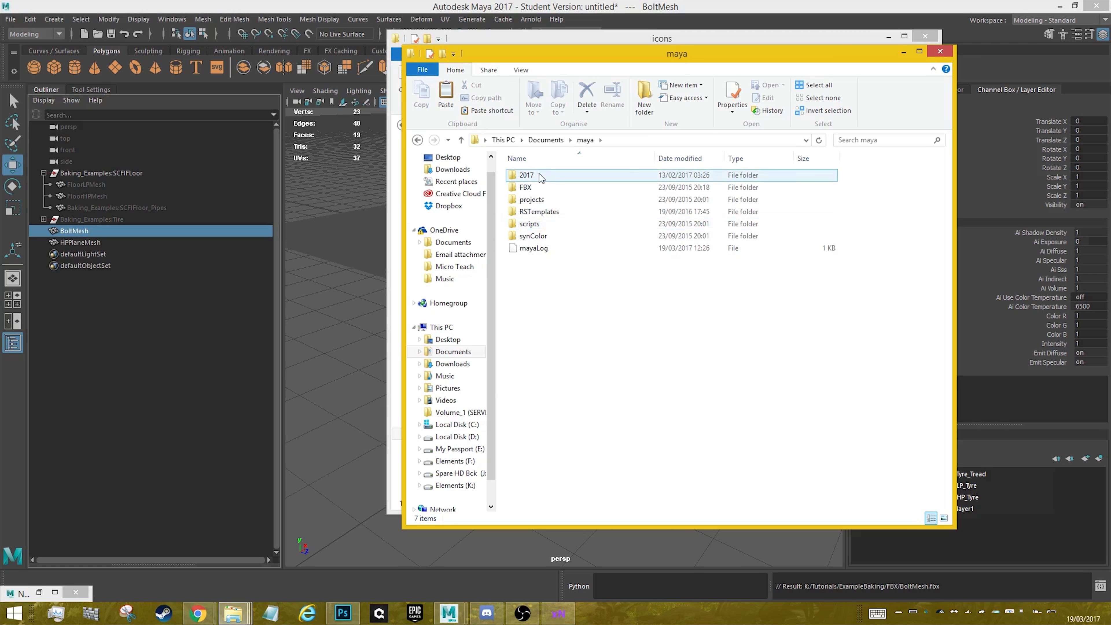
click(544, 187)
double_click(554, 174)
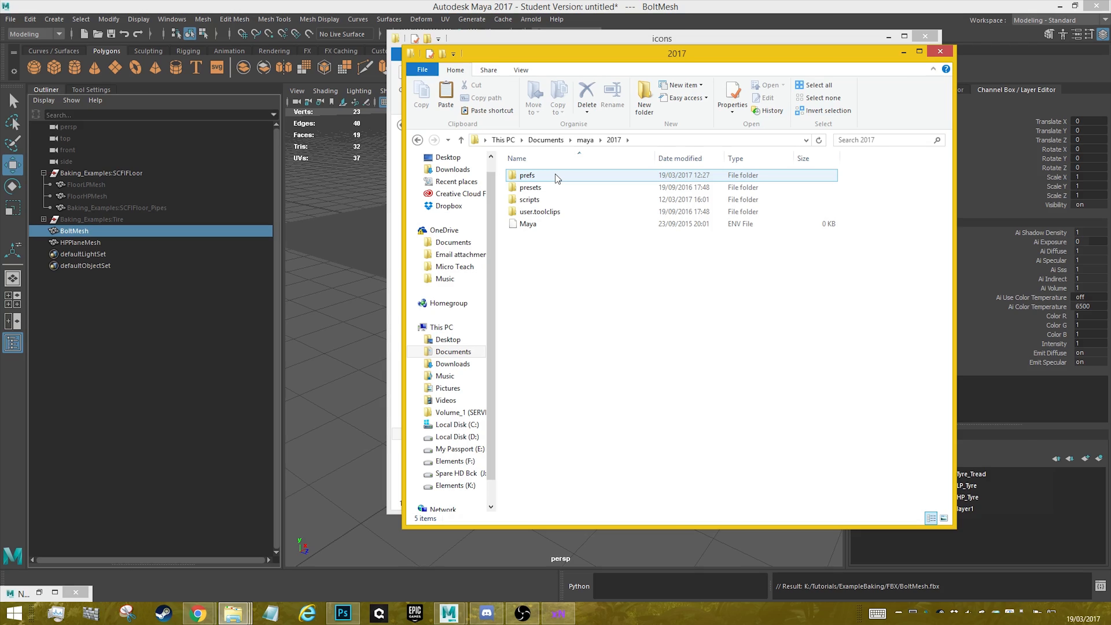
Try to paste the copied icon files into the prefs\icons folder of Maya 2017
double_click(558, 178)
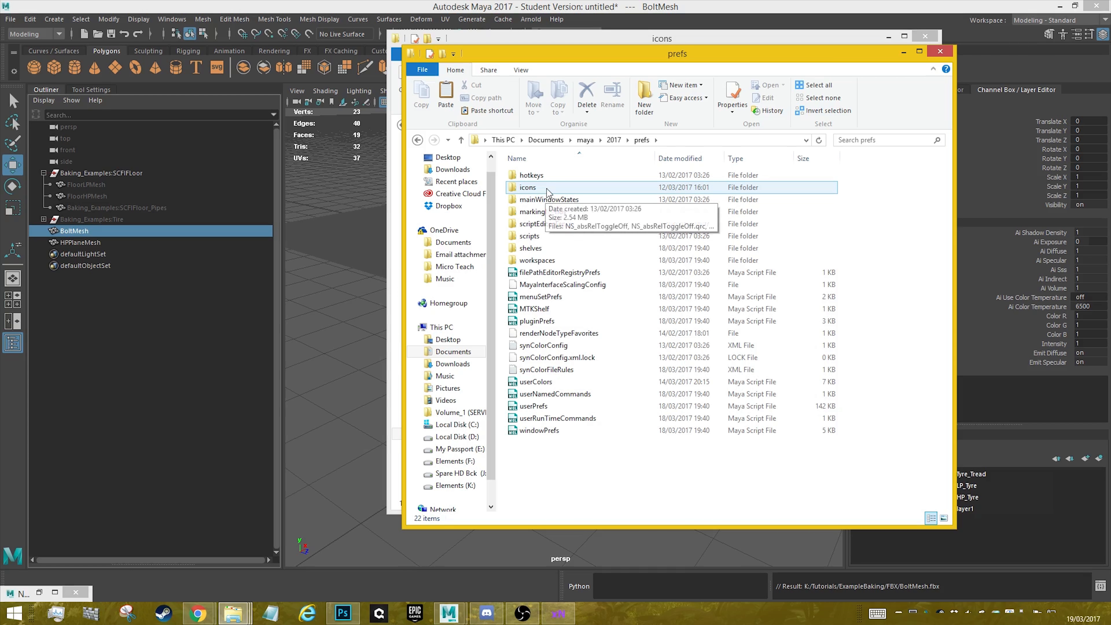
double_click(552, 180)
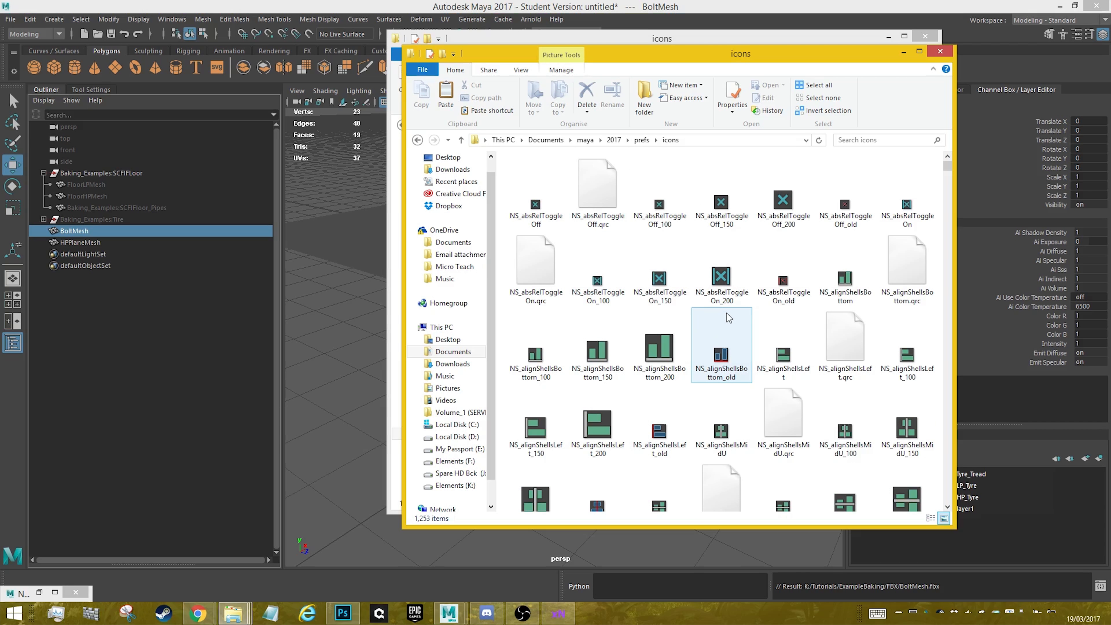
key(ctrl+v)
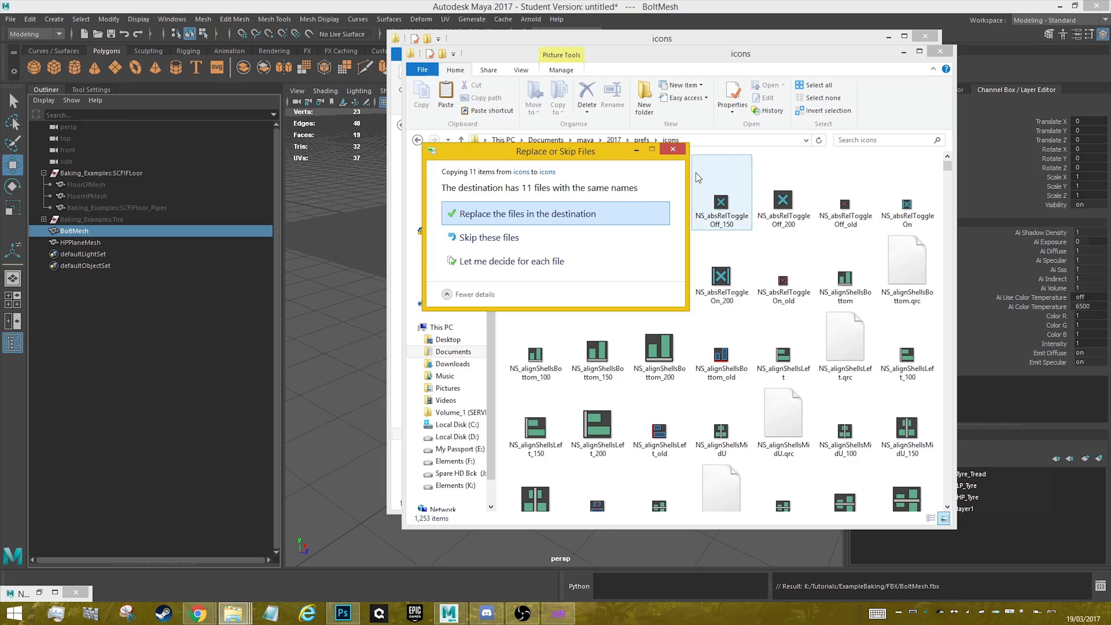
click(673, 150)
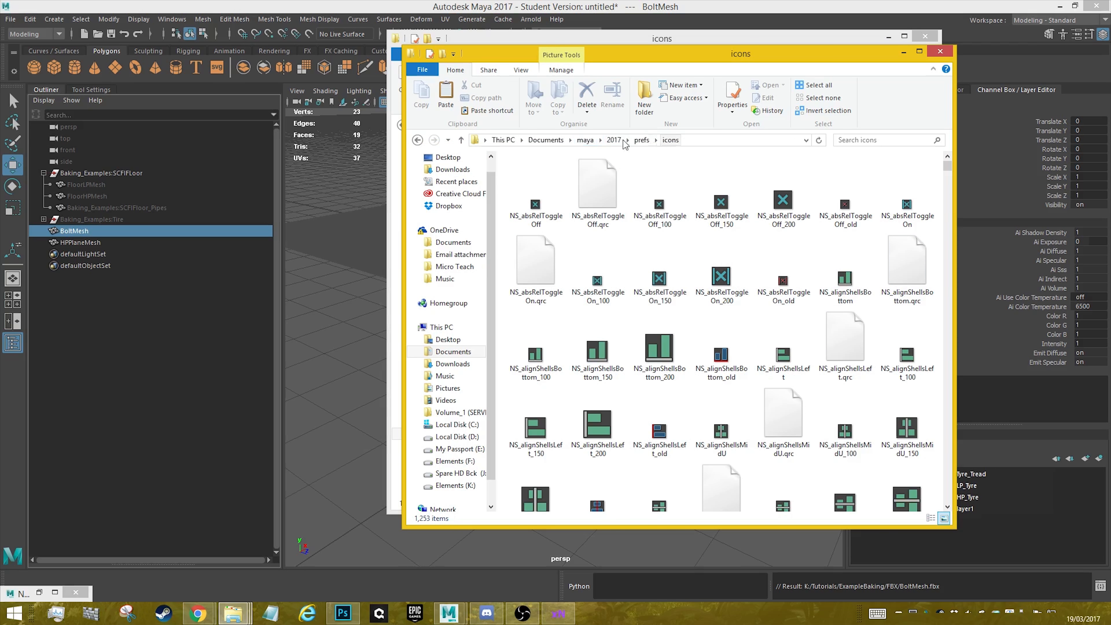
Copy NSB.py from the extracted scripts subfolder on the My Passport (E:) drive
click(691, 37)
key(BackSpace)
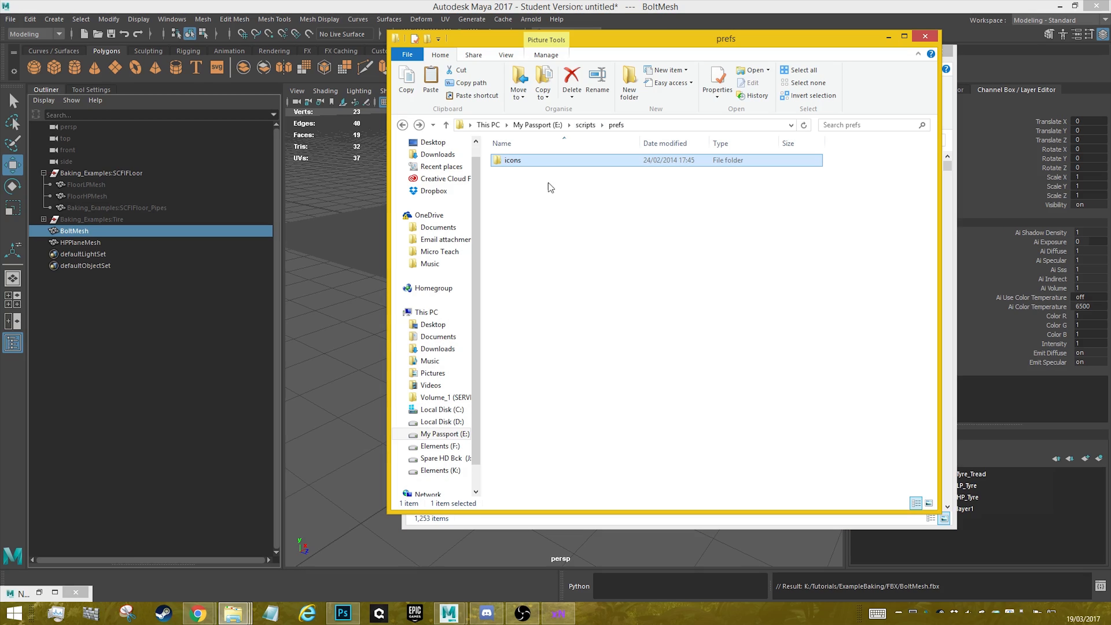
key(BackSpace)
double_click(531, 170)
click(528, 160)
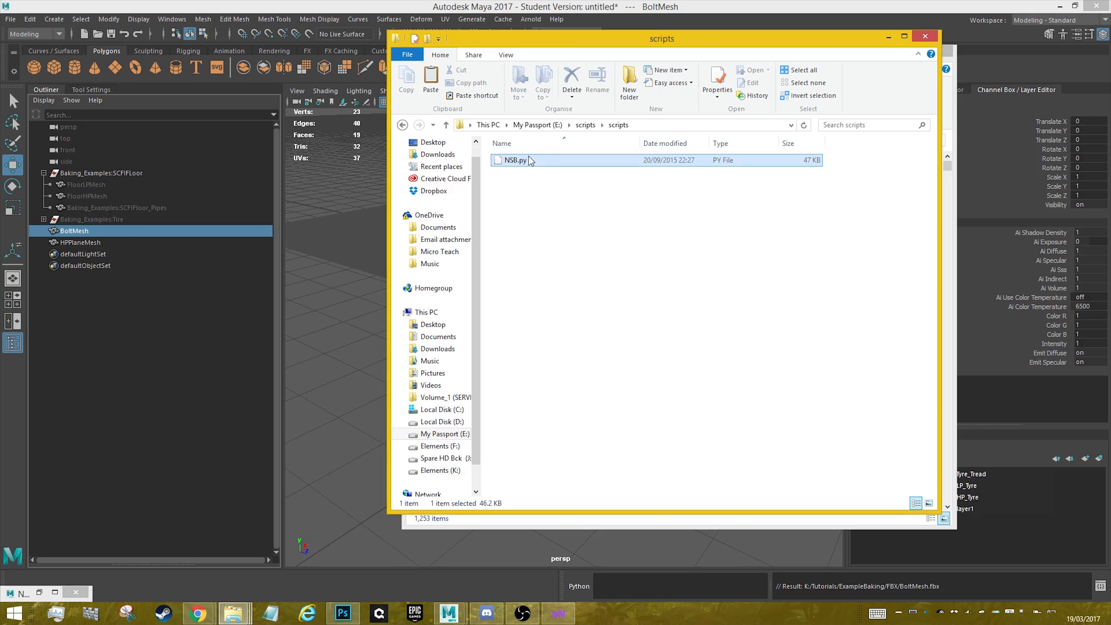
Delete the old NSB.pyc and NSB.py files from Documents\maya\2017\scripts
click(957, 111)
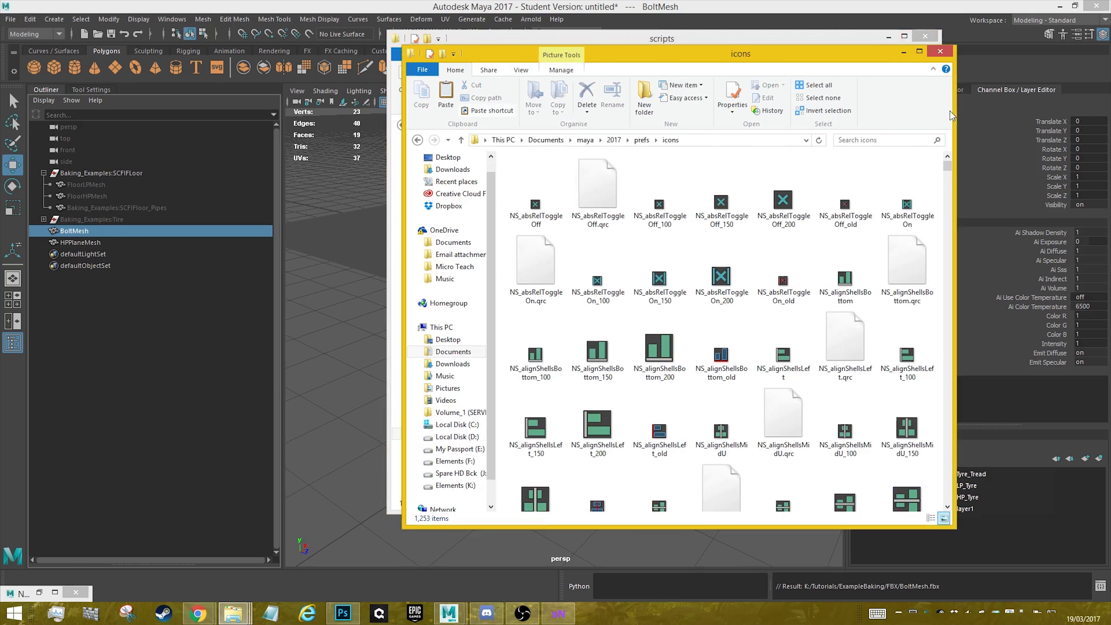
click(614, 140)
double_click(546, 201)
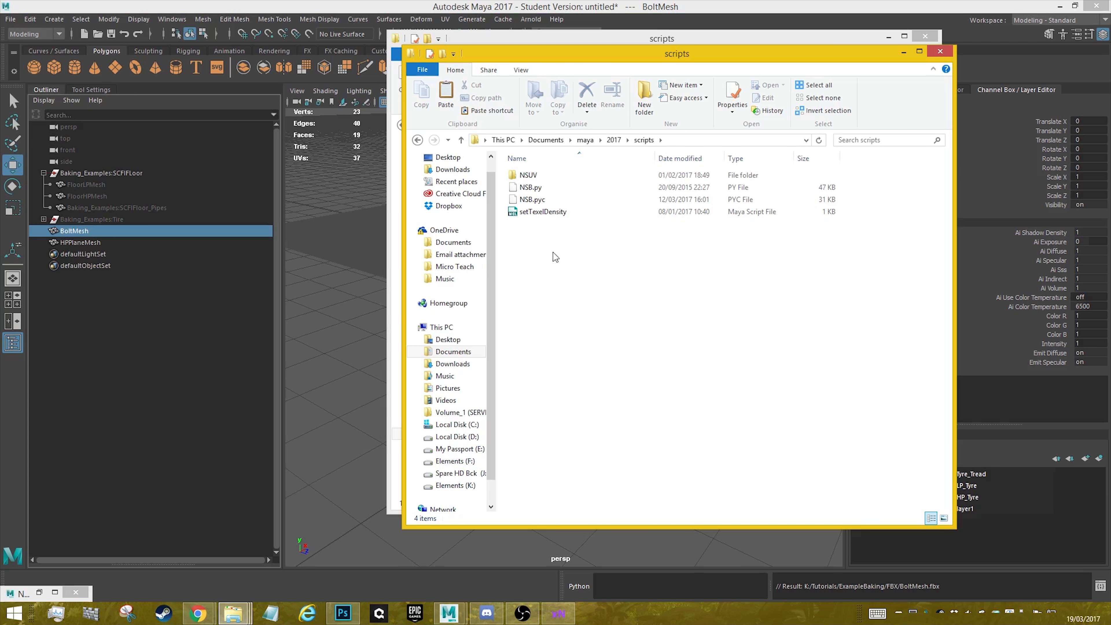
click(540, 201)
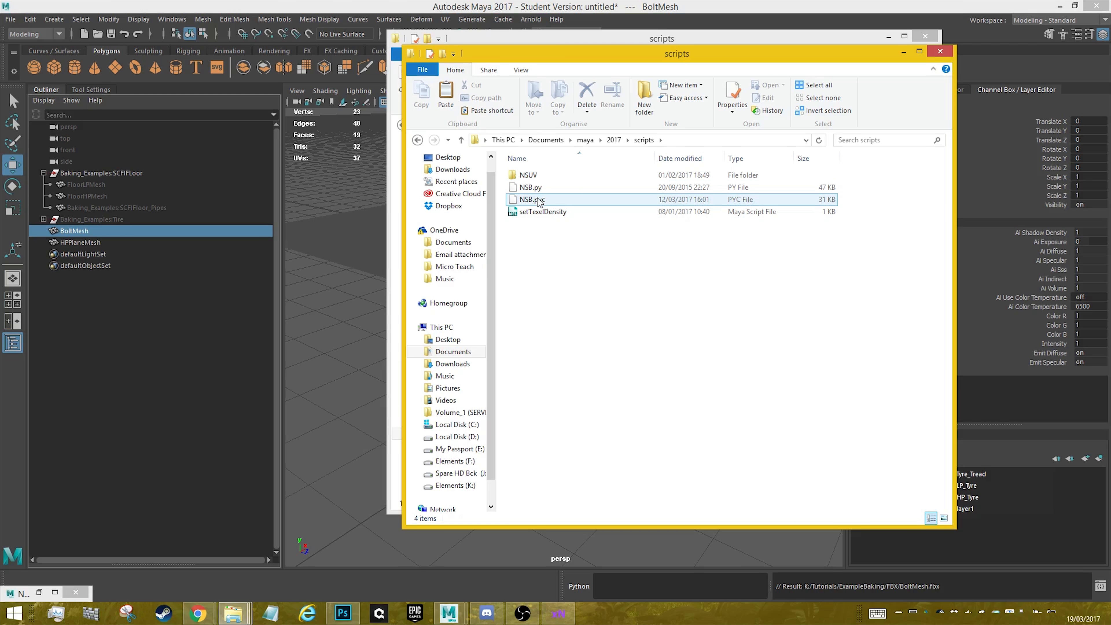
click(595, 319)
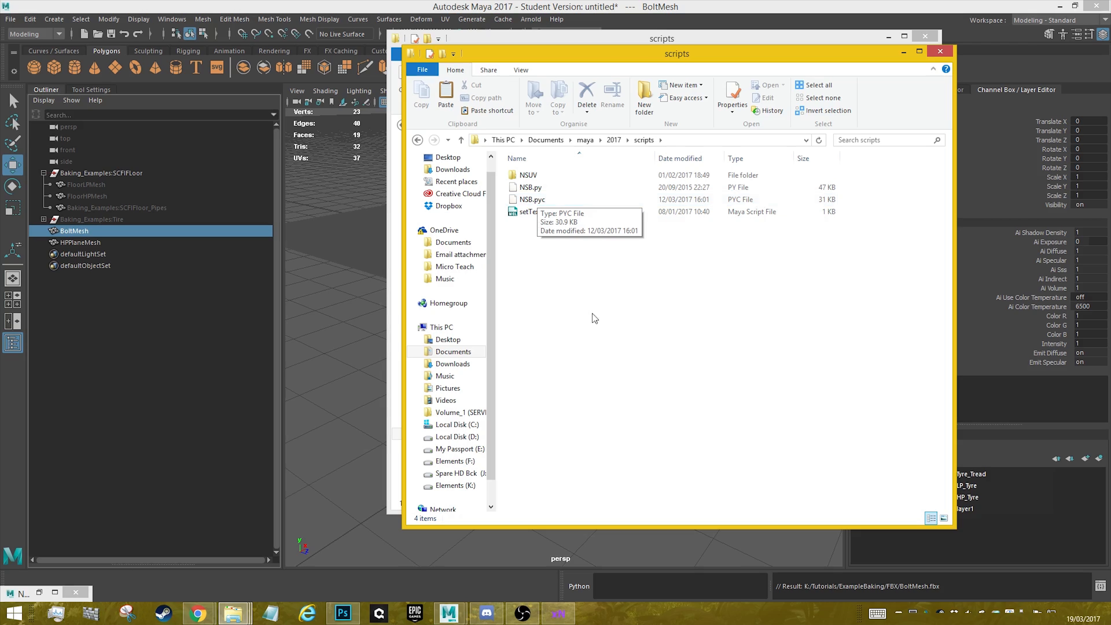
click(542, 210)
click(542, 204)
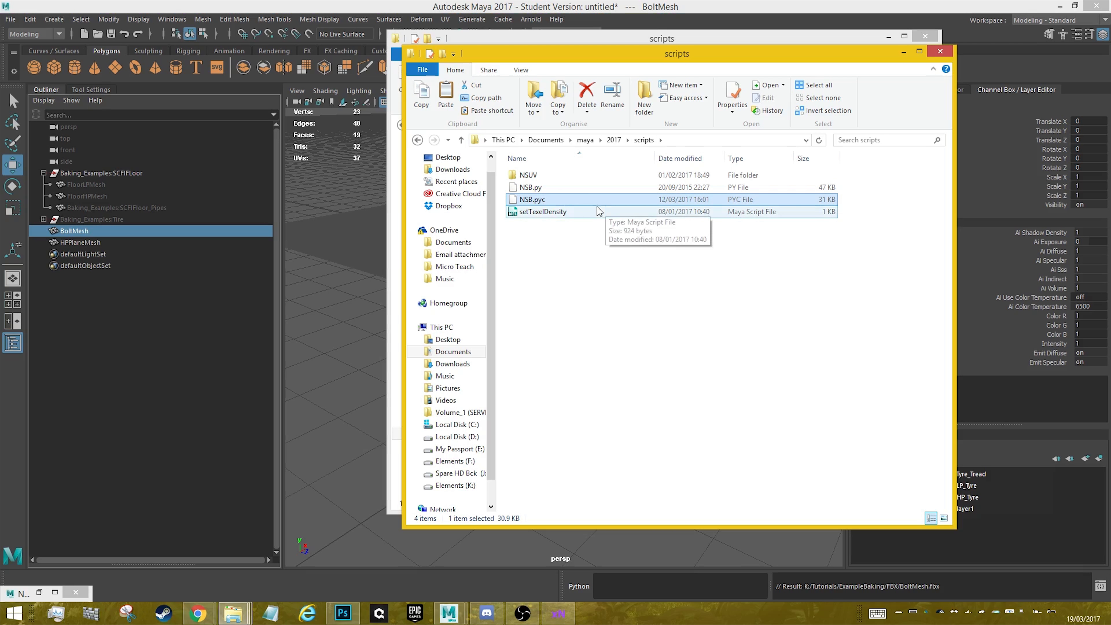
key(Delete)
click(535, 190)
key(Delete)
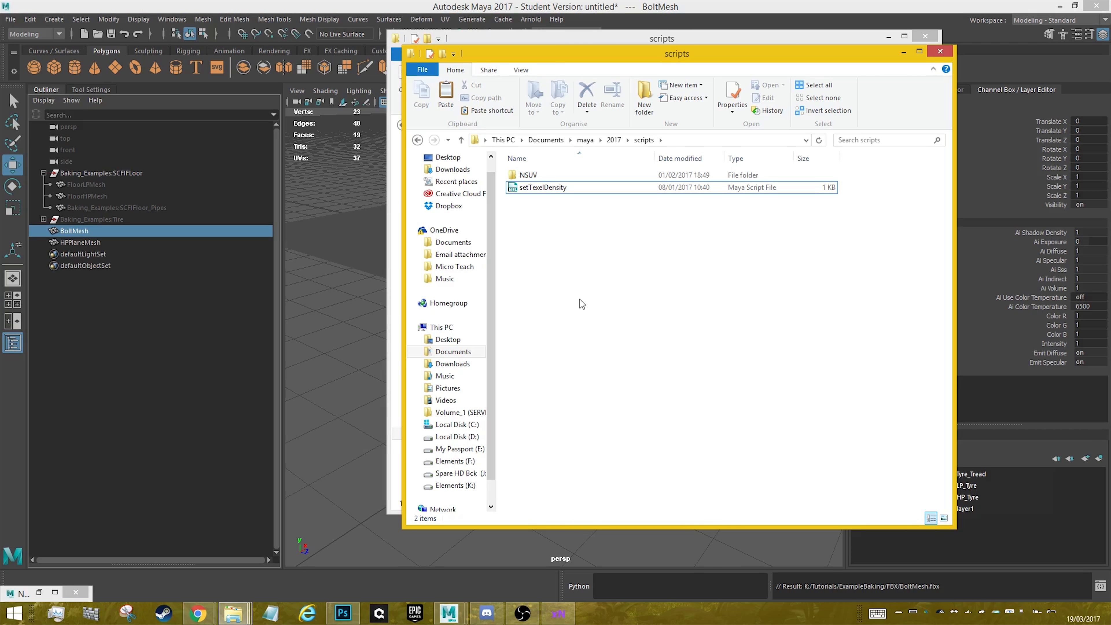
Paste the copied NSB.py into the Maya 2017 scripts folder and close both File Explorer windows
key(ctrl+z)
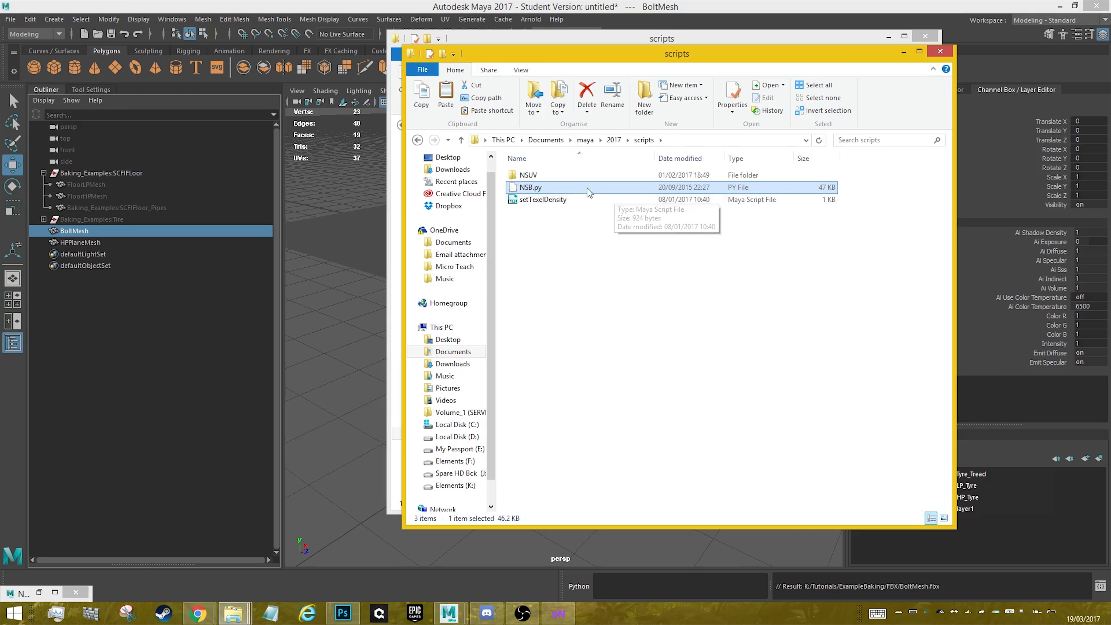
click(777, 41)
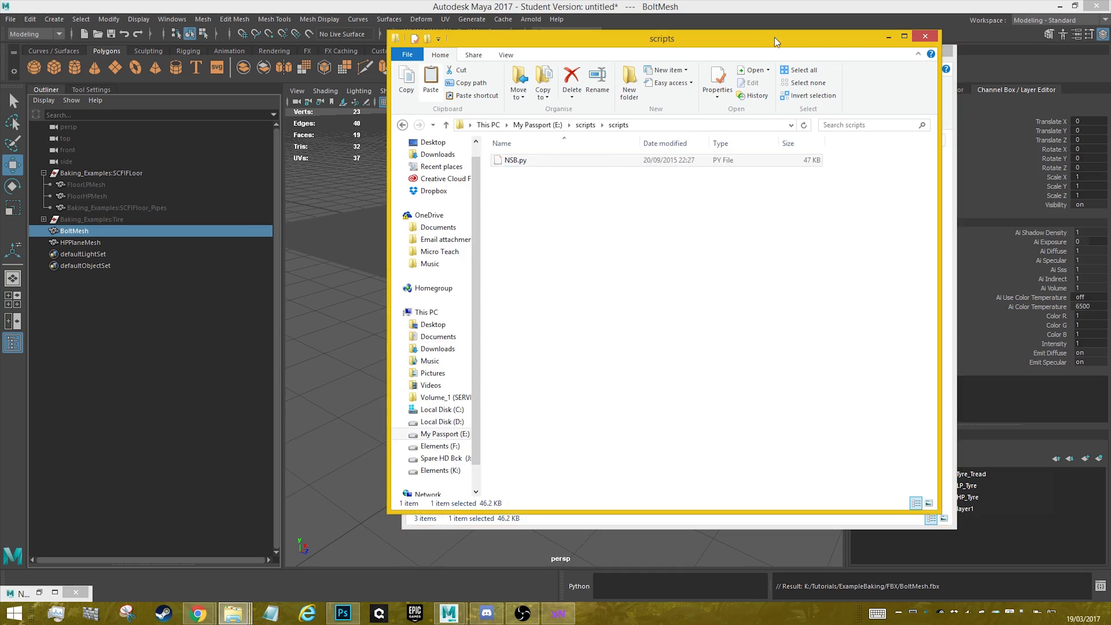
click(925, 36)
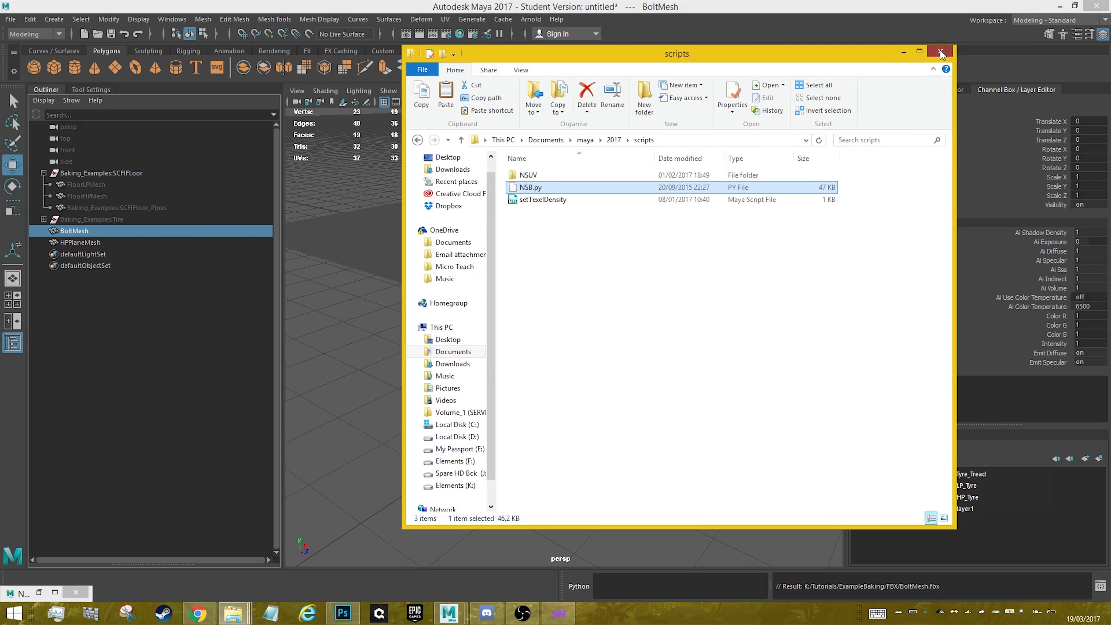
click(941, 52)
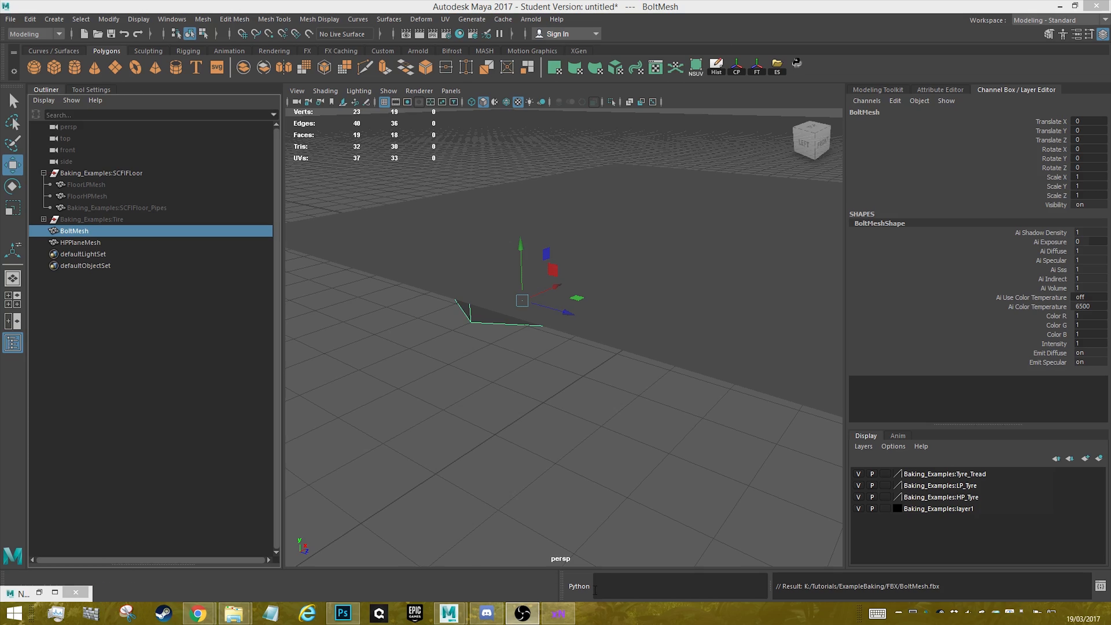
Switch Maya's command line to MEL and back to Python, and open the Script Editor
click(578, 583)
click(578, 583)
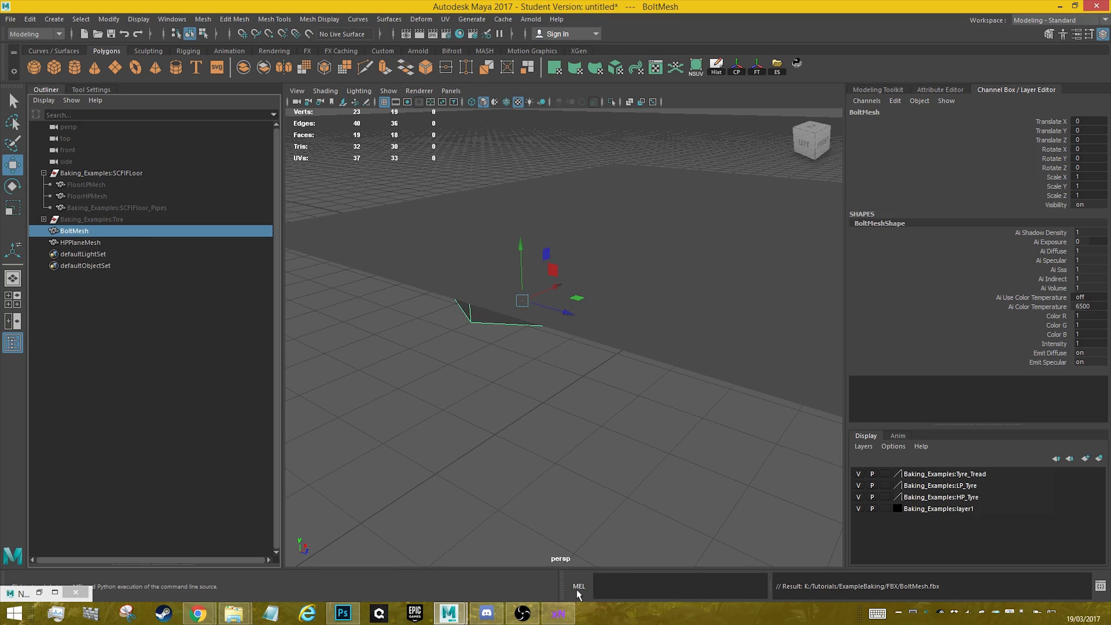
click(580, 587)
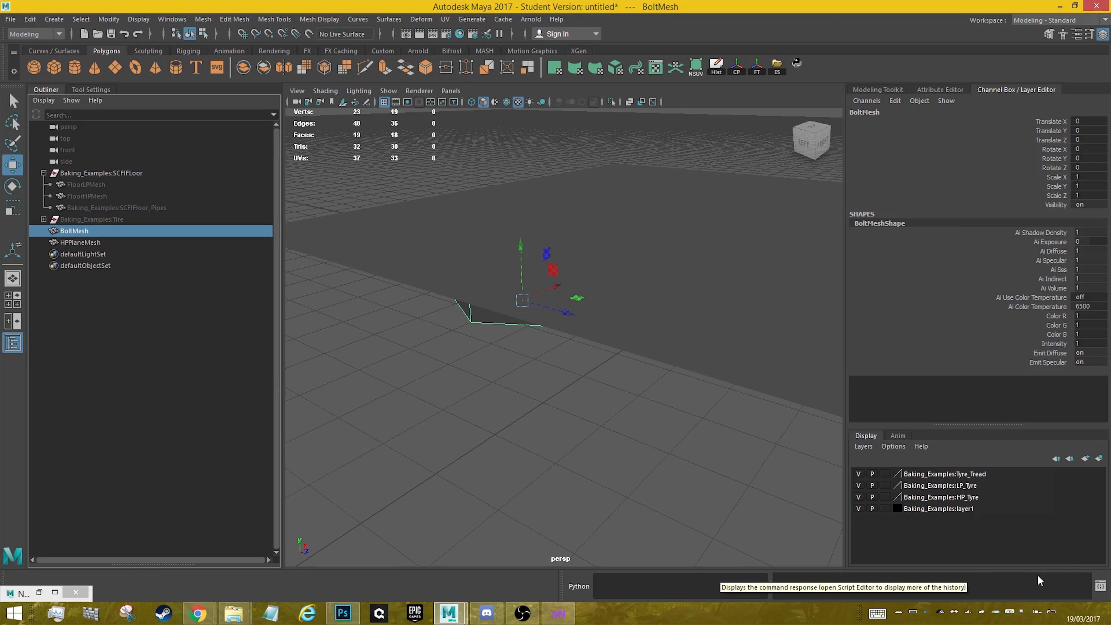
click(1100, 587)
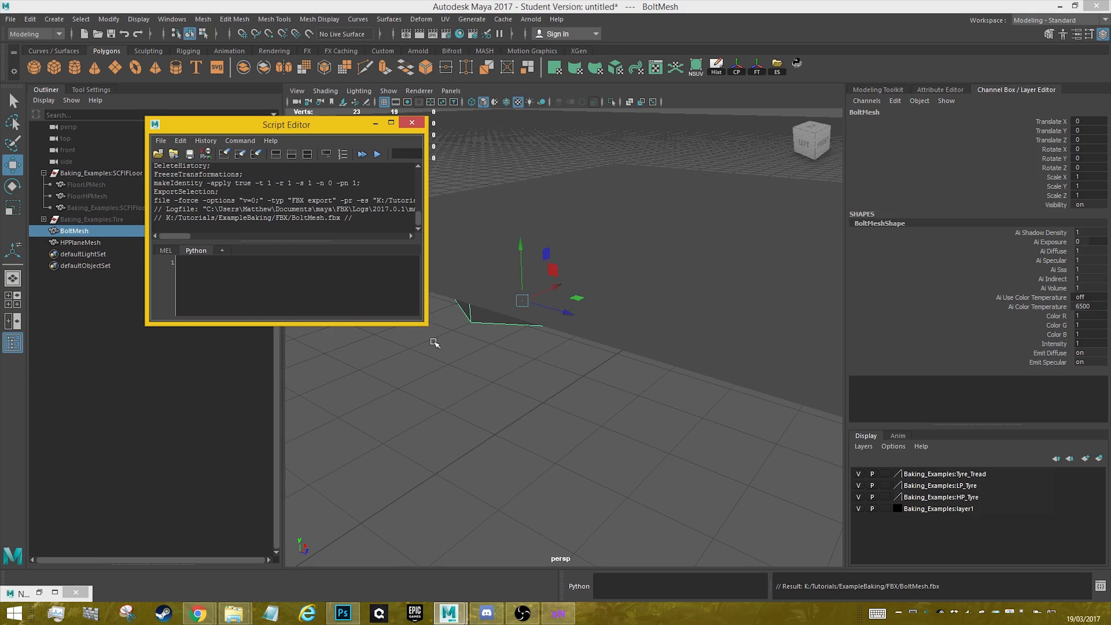
Enlarge the Script Editor window and clear its history output
drag(423, 327, 709, 458)
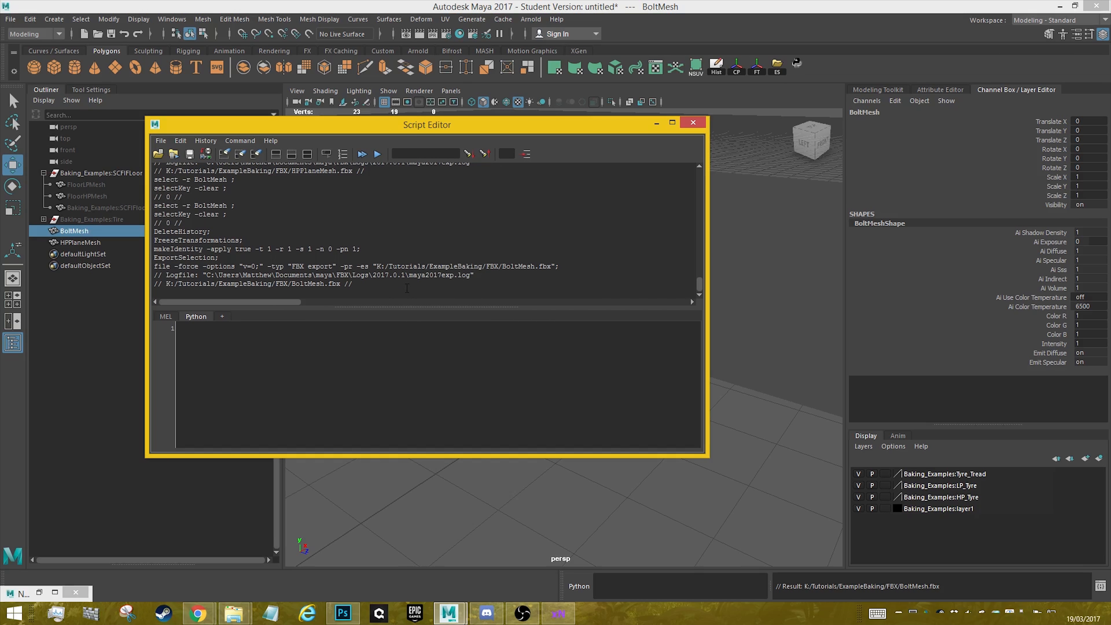
drag(407, 288, 250, 164)
right_click(470, 227)
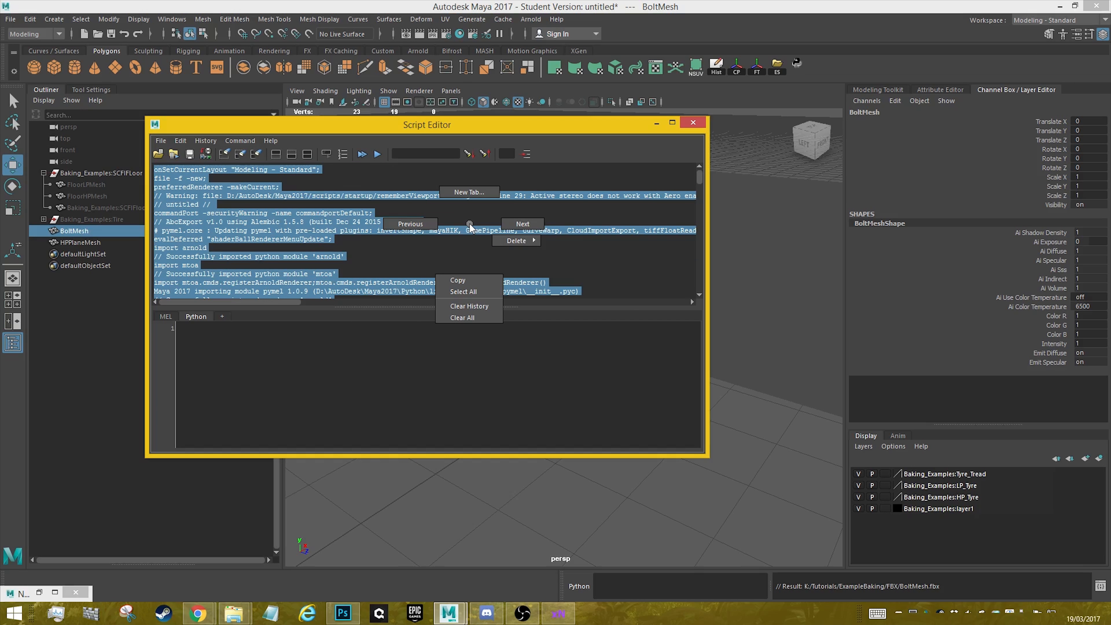
click(478, 308)
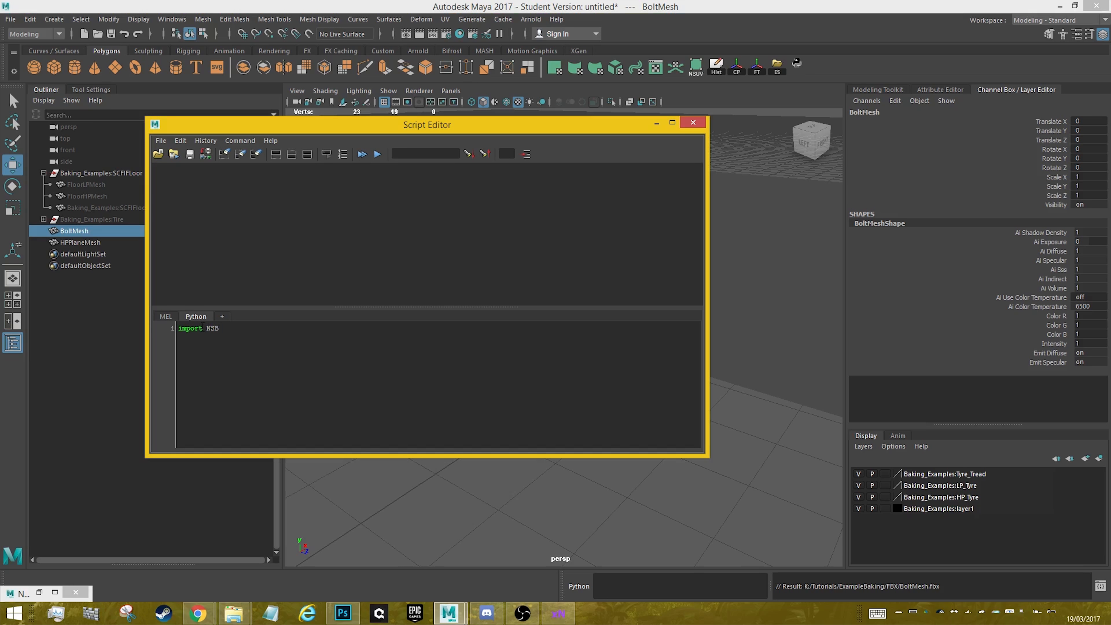
Enter import NSB in the Python script input and save it to the Polygons shelf as a Python script
key(ctrl+a)
drag(214, 329, 758, 182)
drag(826, 63, 826, 63)
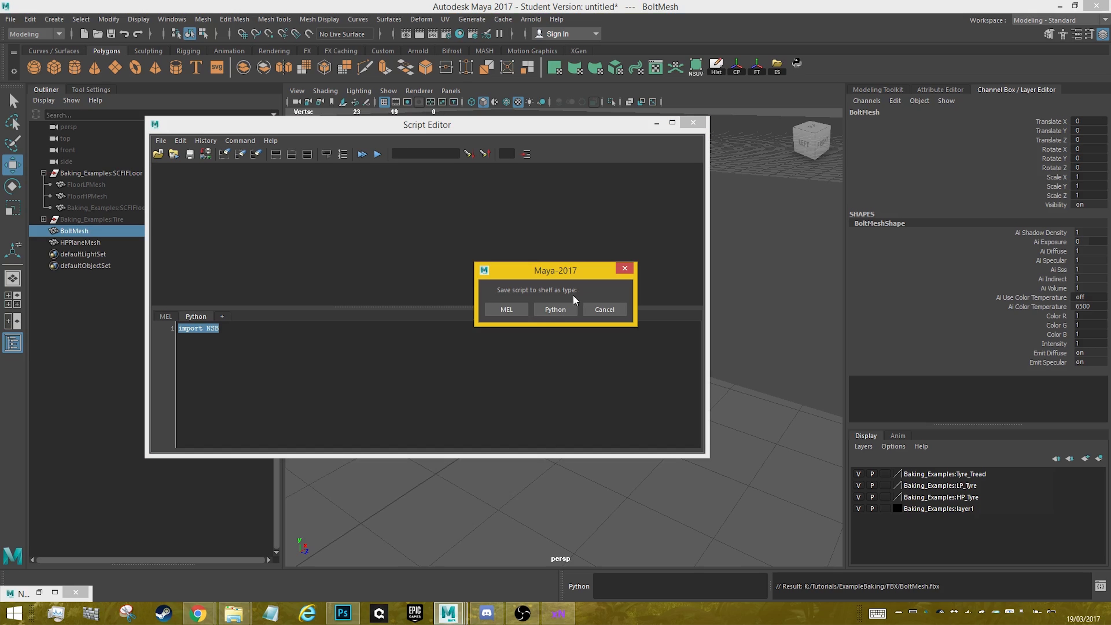
click(555, 309)
Delete the older duplicate script button from the Polygons shelf and minimize the Script Editor
right_click(817, 63)
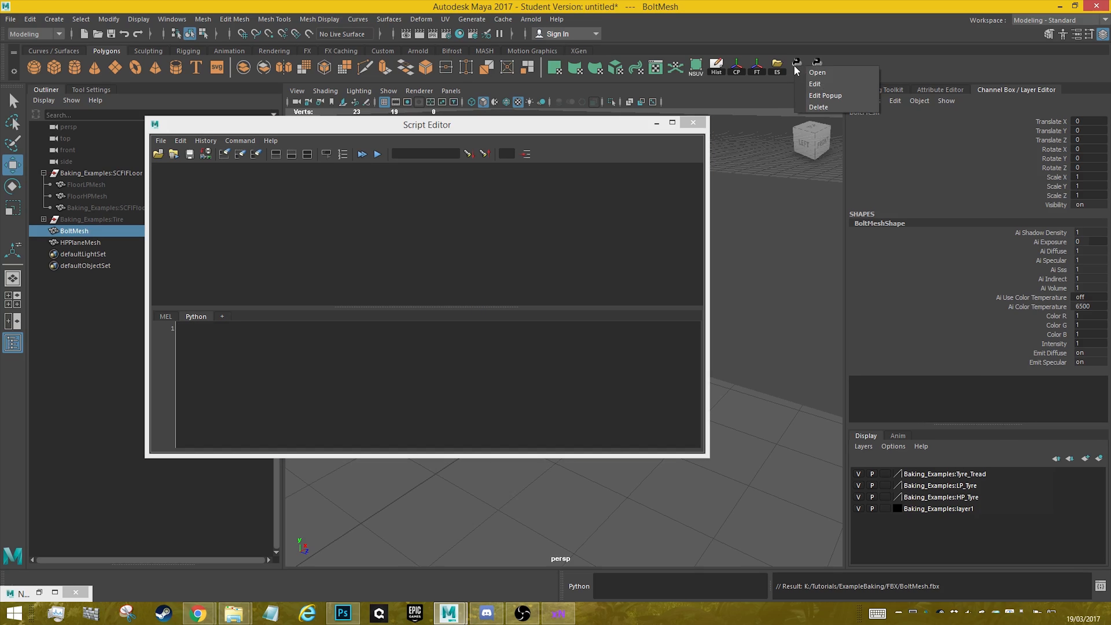
click(825, 108)
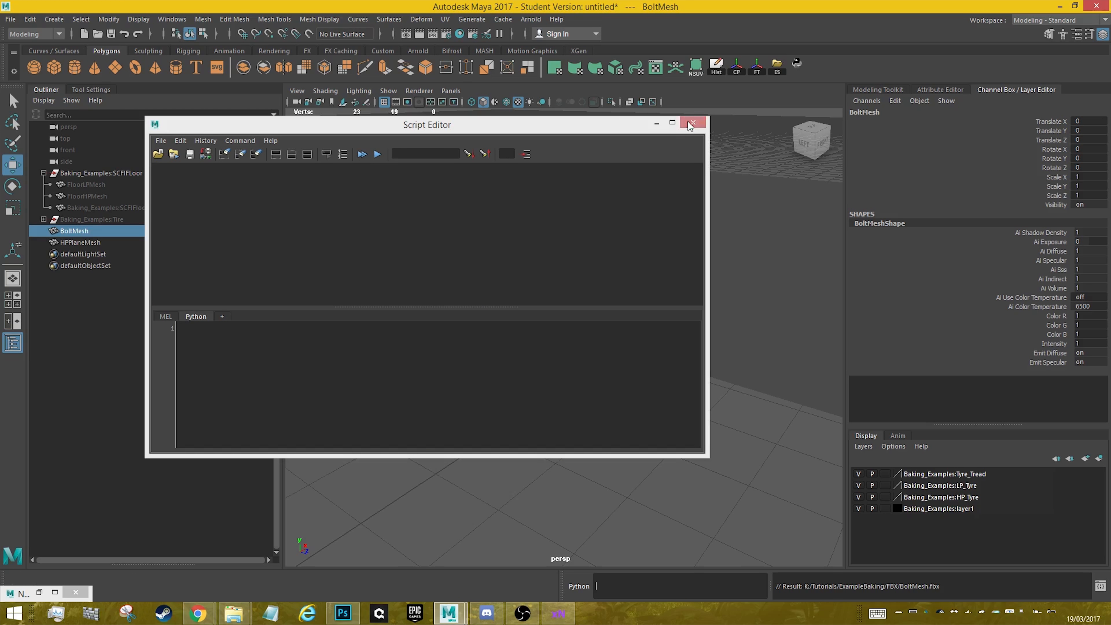
click(656, 123)
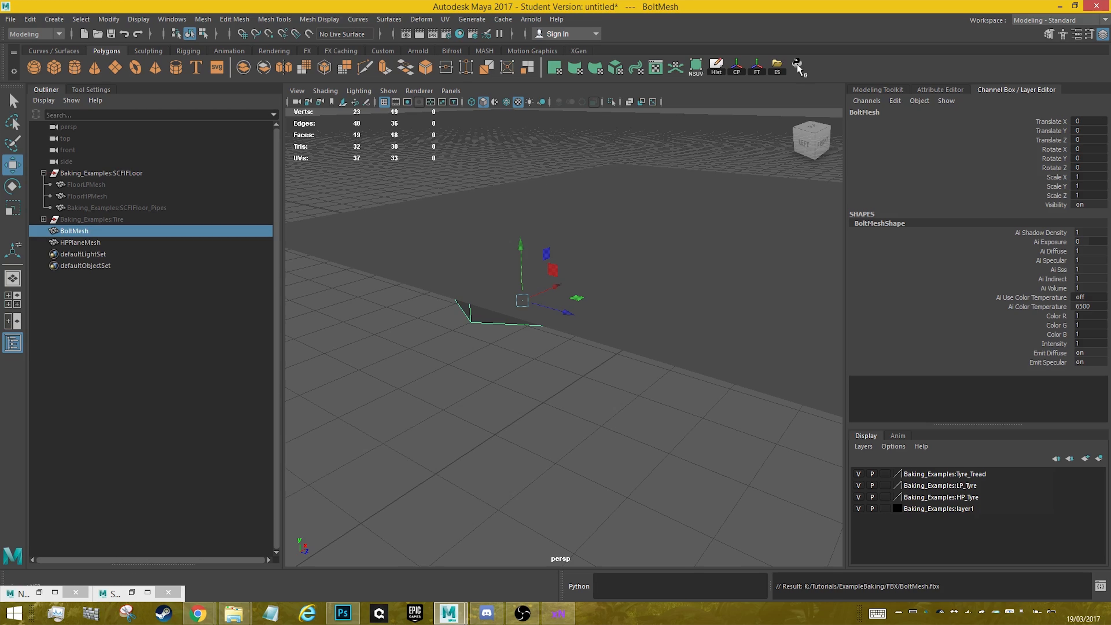
Launch Nightshade Blockout from the remaining script button on the Polygons shelf and reposition its window
click(798, 66)
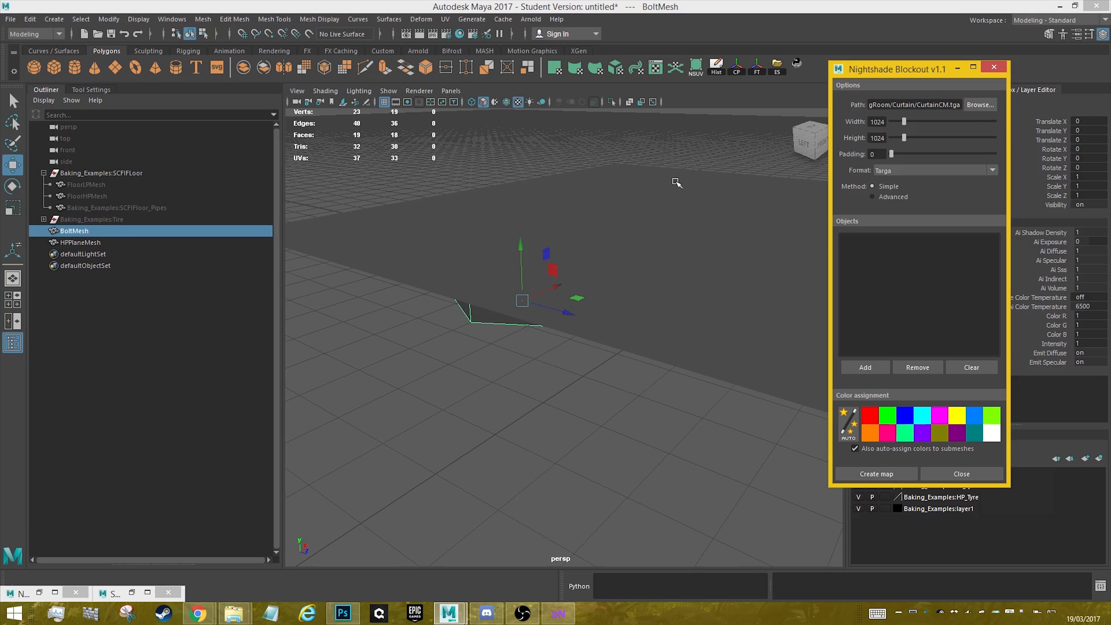
drag(875, 67, 852, 38)
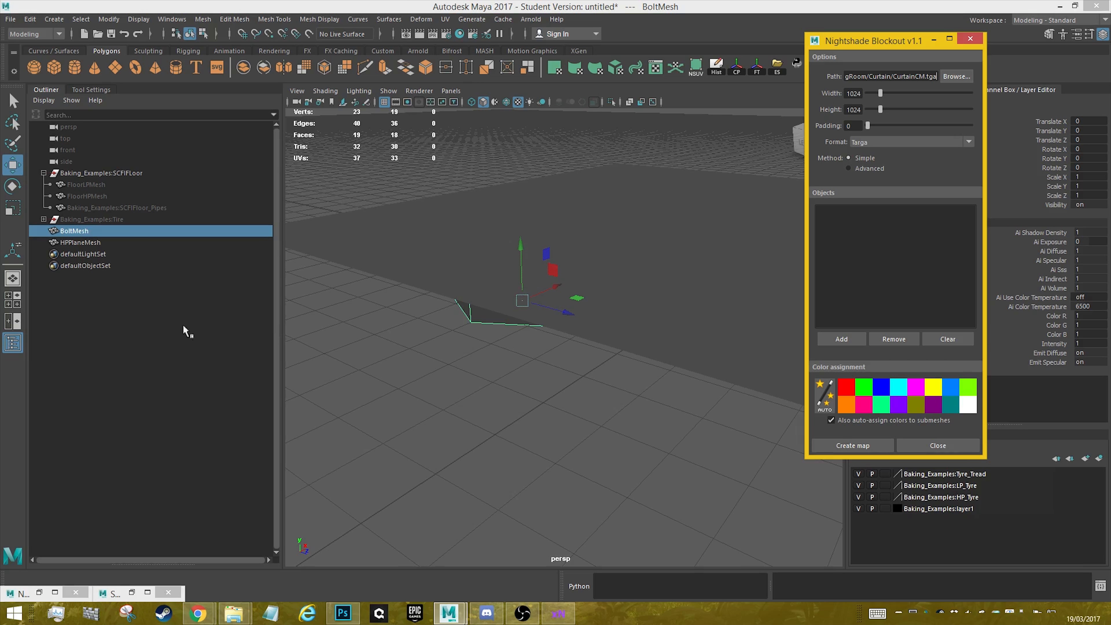
Hide BoltMesh and HPPlaneMesh, and unhide FloorHPMesh in the SCFIFloor group
ctrl+click(72, 243)
key(h)
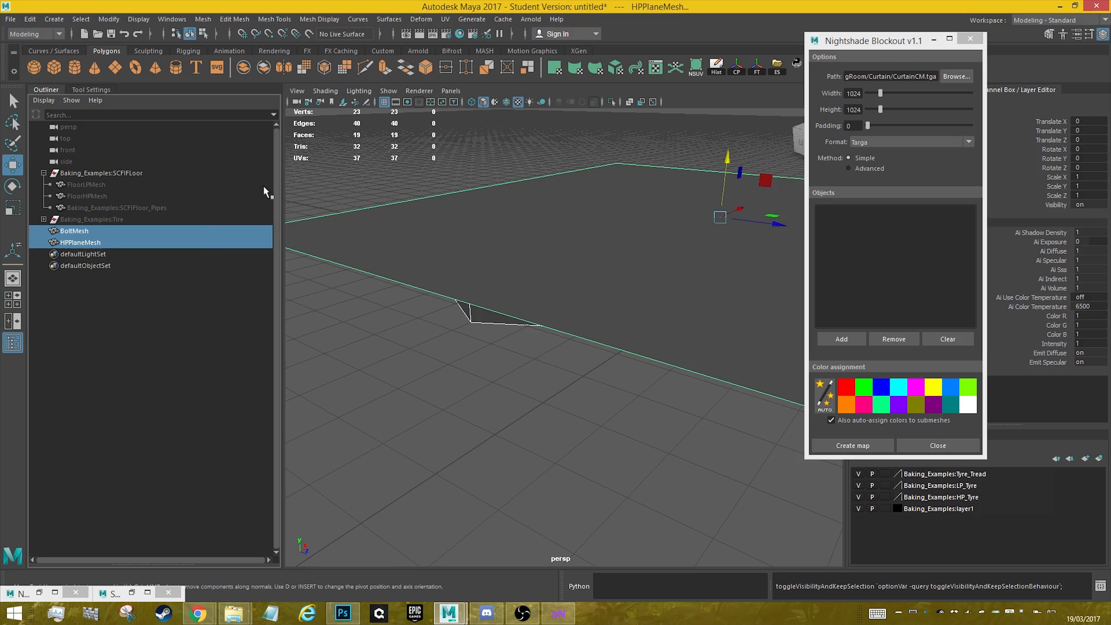
click(98, 198)
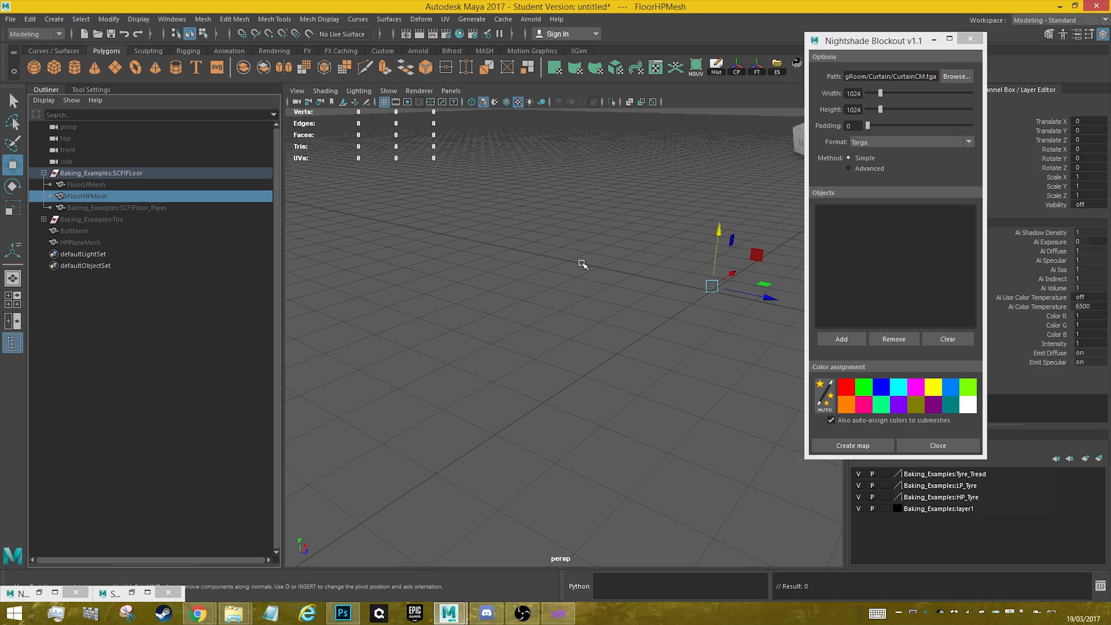
key(h)
Examine the FloorHPMesh panels and grates up close and from several angles
alt+drag(584, 265, 527, 290)
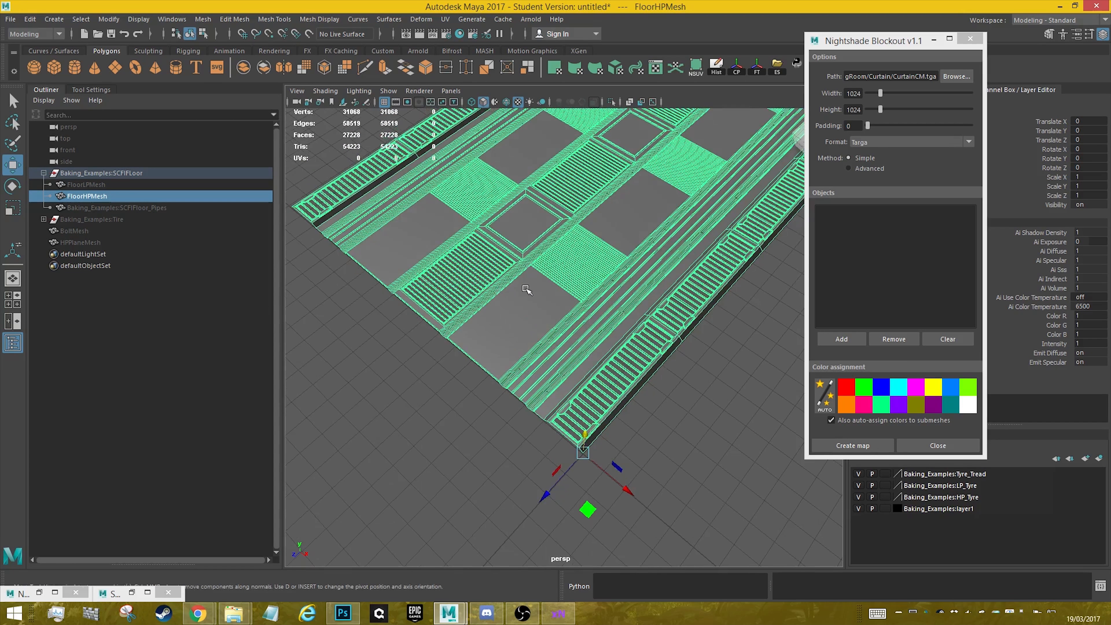
alt+right_drag(527, 290, 575, 298)
alt+drag(576, 298, 568, 322)
alt+right_drag(568, 322, 555, 289)
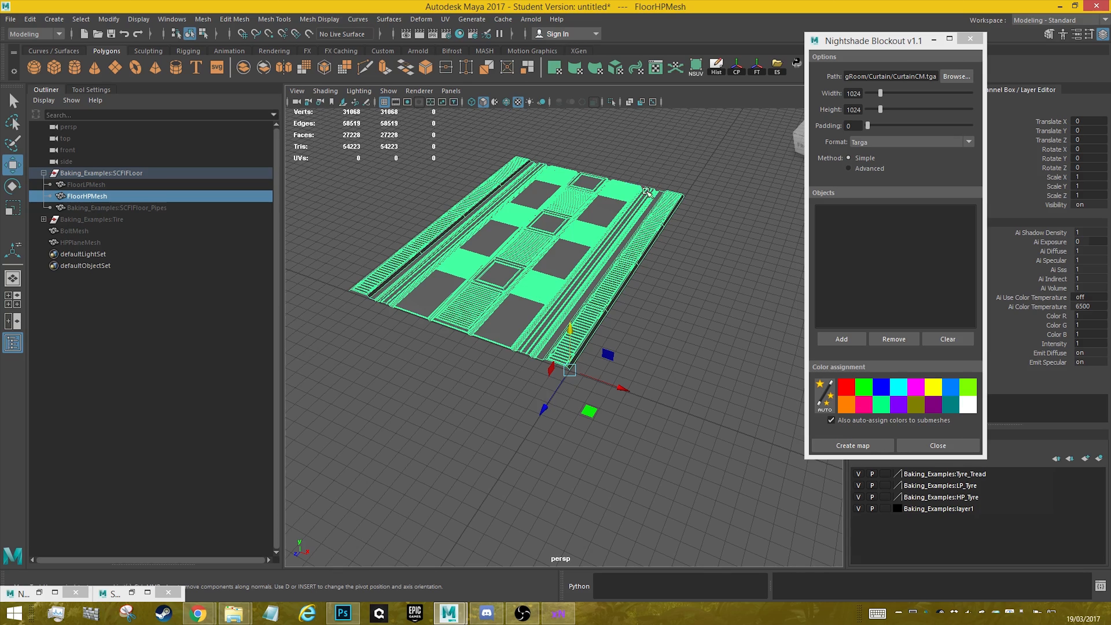
scroll(598, 282, up, 5)
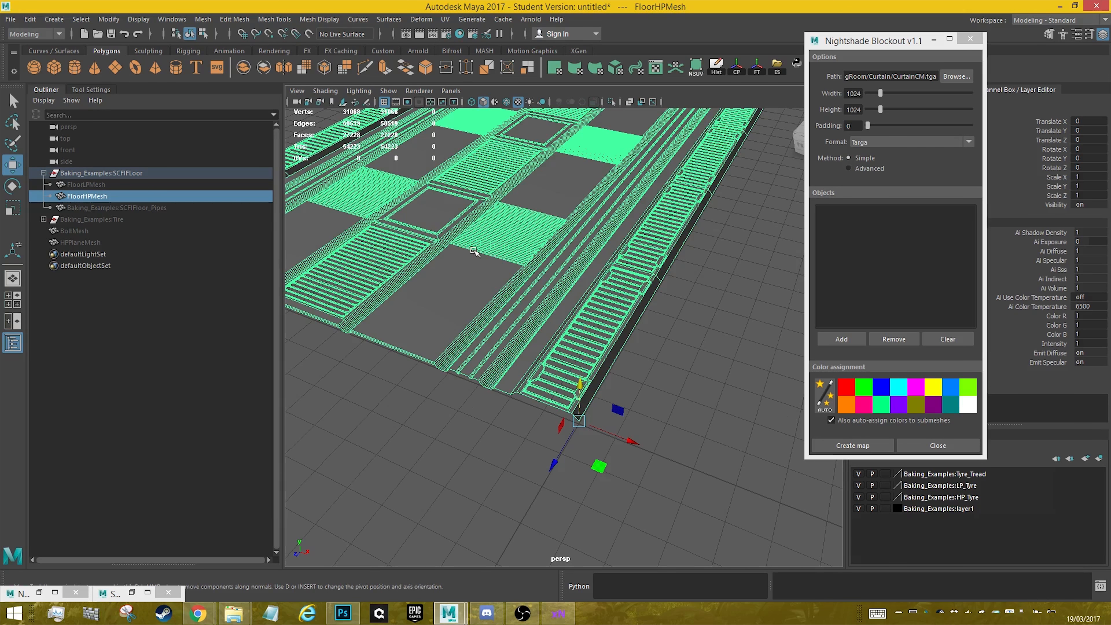
alt+middle_drag(475, 251, 575, 303)
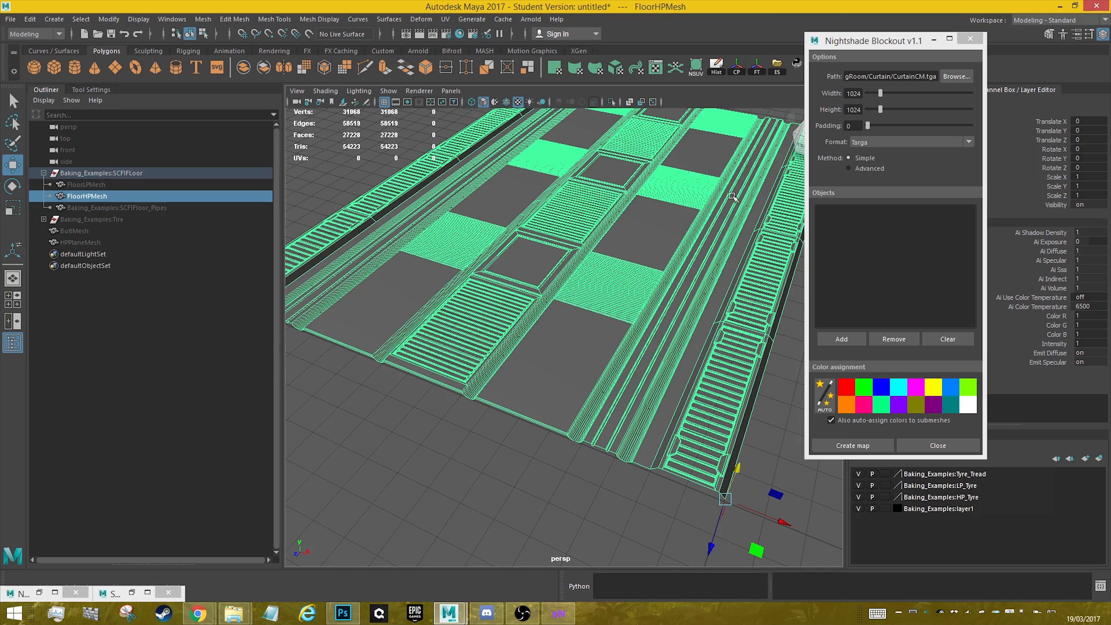
alt+drag(764, 193, 603, 219)
alt+right_drag(603, 219, 561, 218)
alt+drag(561, 219, 562, 202)
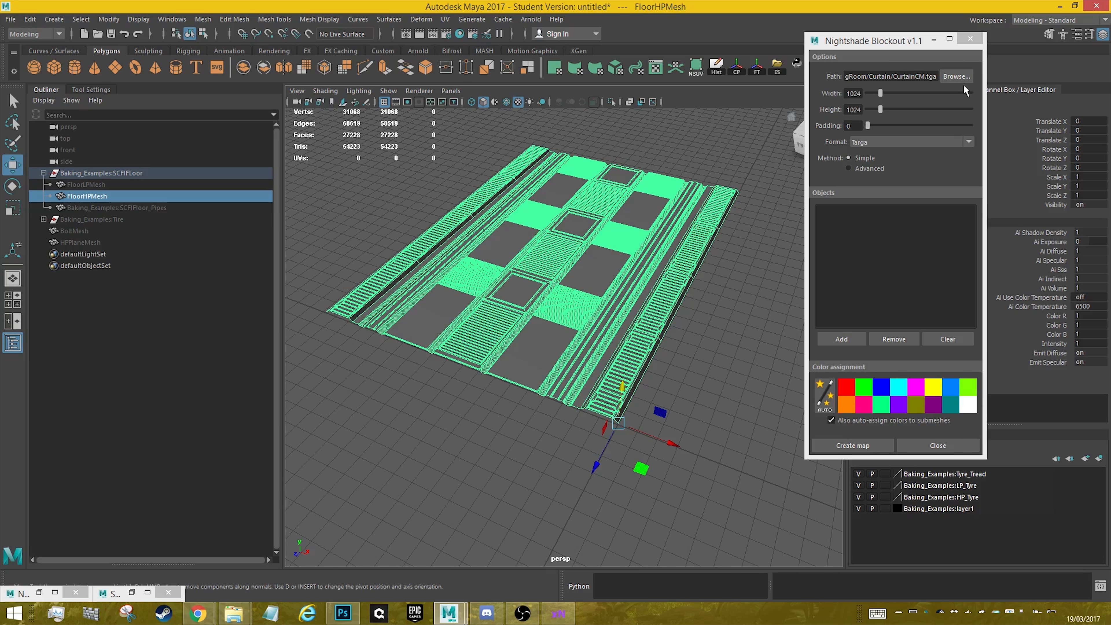
Browse for the blockout map's save location and set it to the folder path K:\Tutorials\ExampleBaking\Output, copied from File Explorer
click(957, 77)
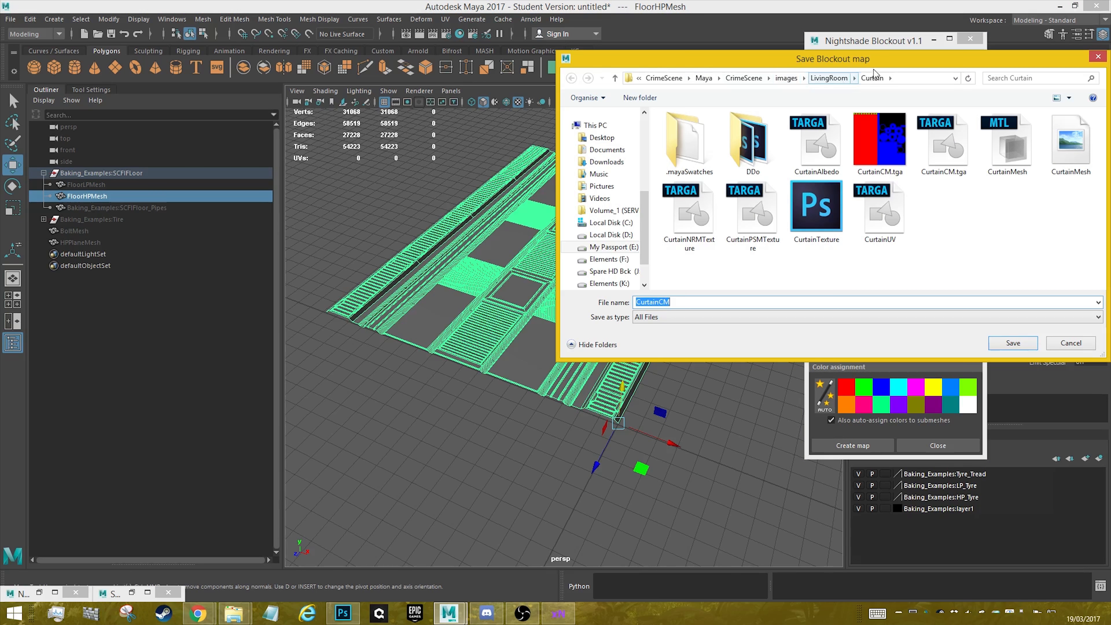
click(234, 613)
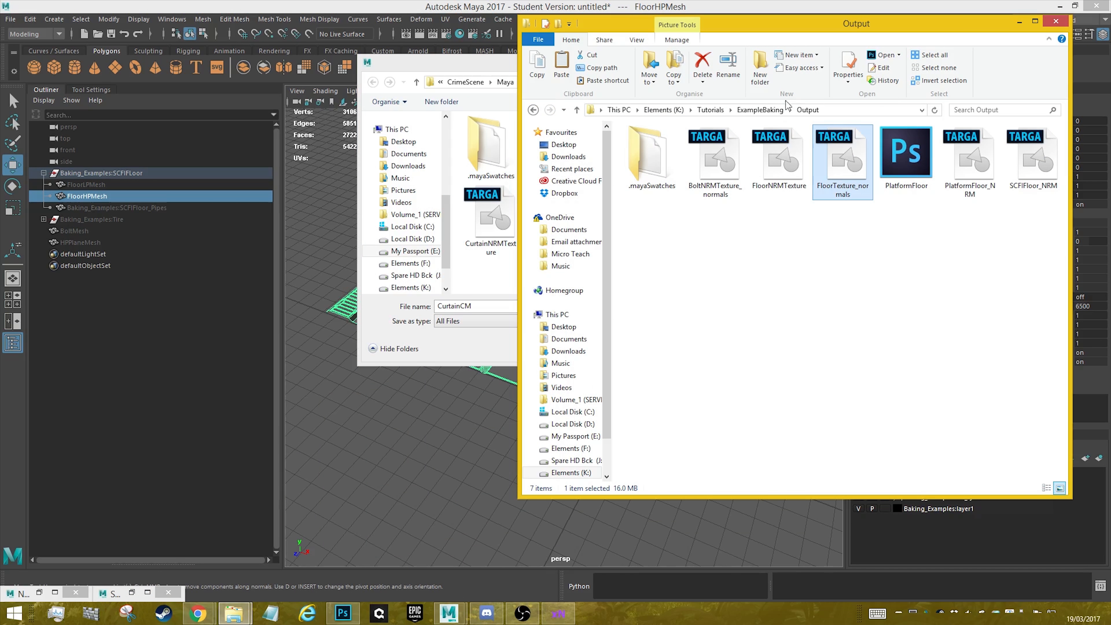
click(891, 110)
key(ctrl+c)
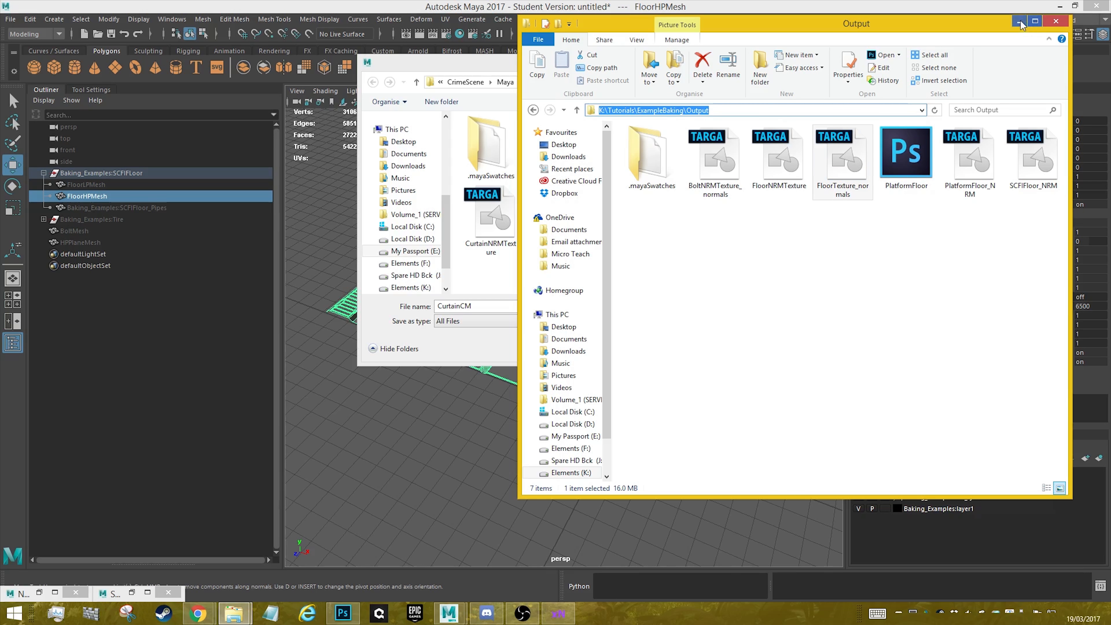
click(1020, 21)
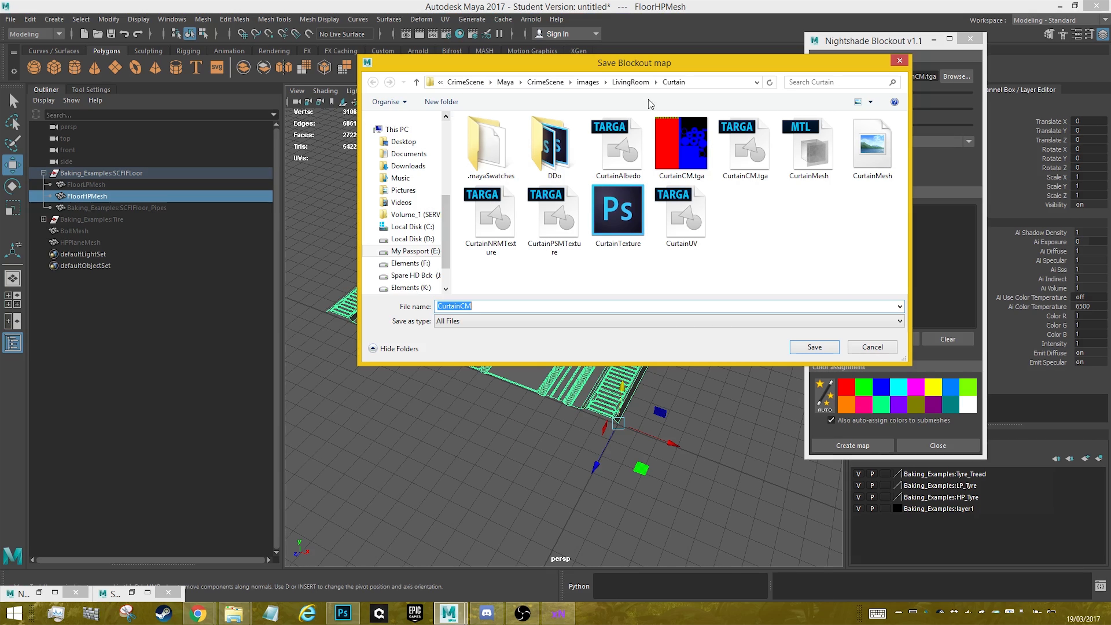
click(711, 82)
key(ctrl+v)
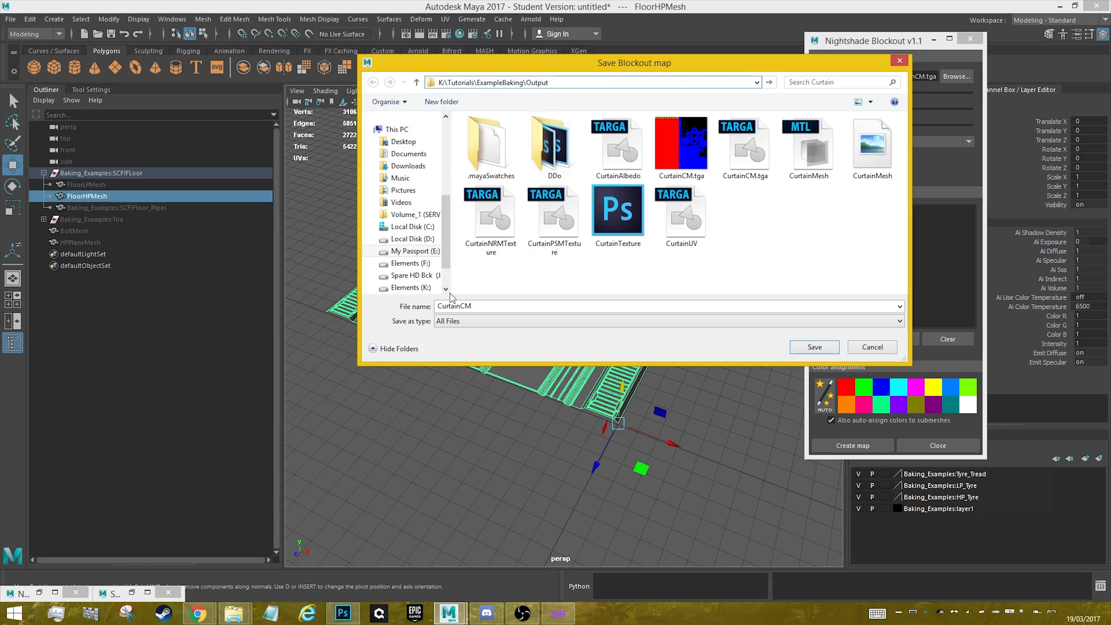
key(Return)
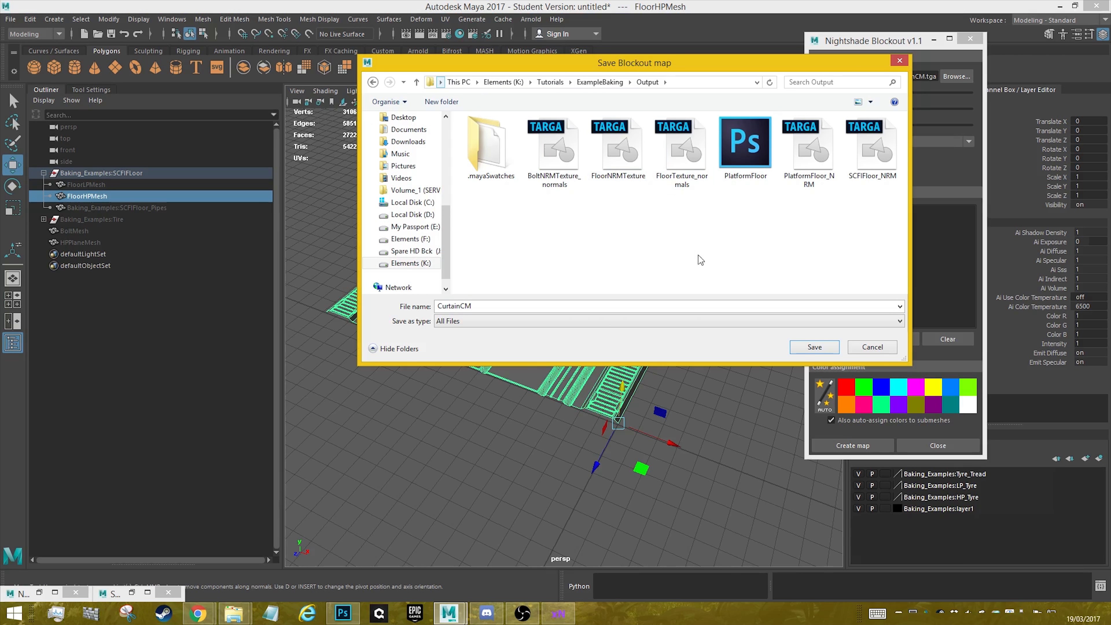
Reuse the FloorNRMTexture file name, change NRM to CM, and try to save the map as FloorCMTexture
click(620, 143)
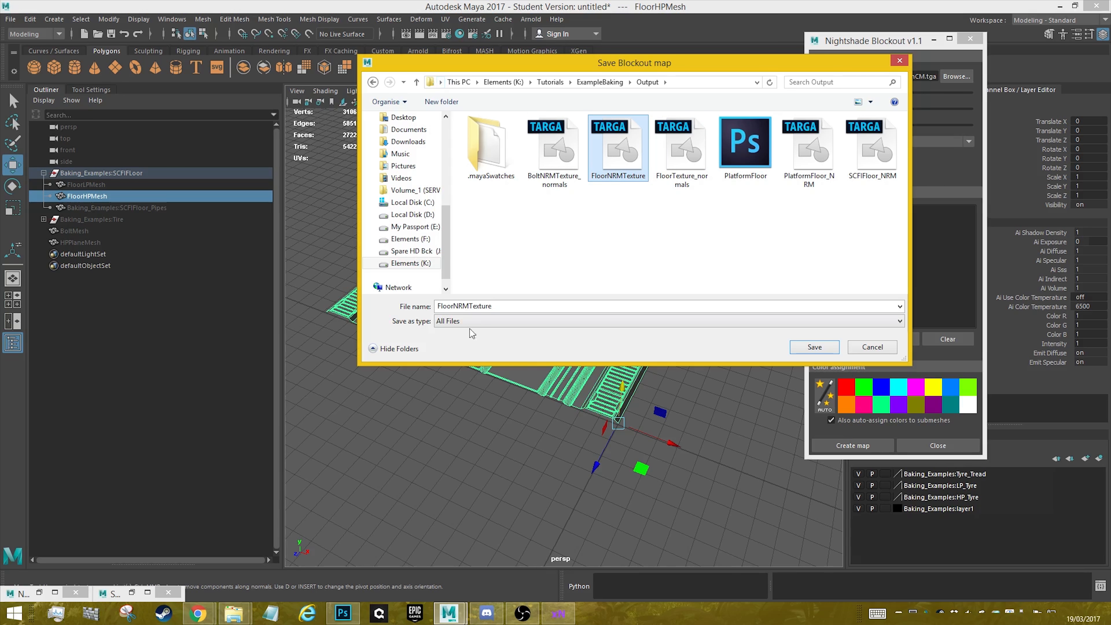
double_click(469, 306)
click(472, 308)
key(BackSpace)
key(BackSpace)
key(BackSpace)
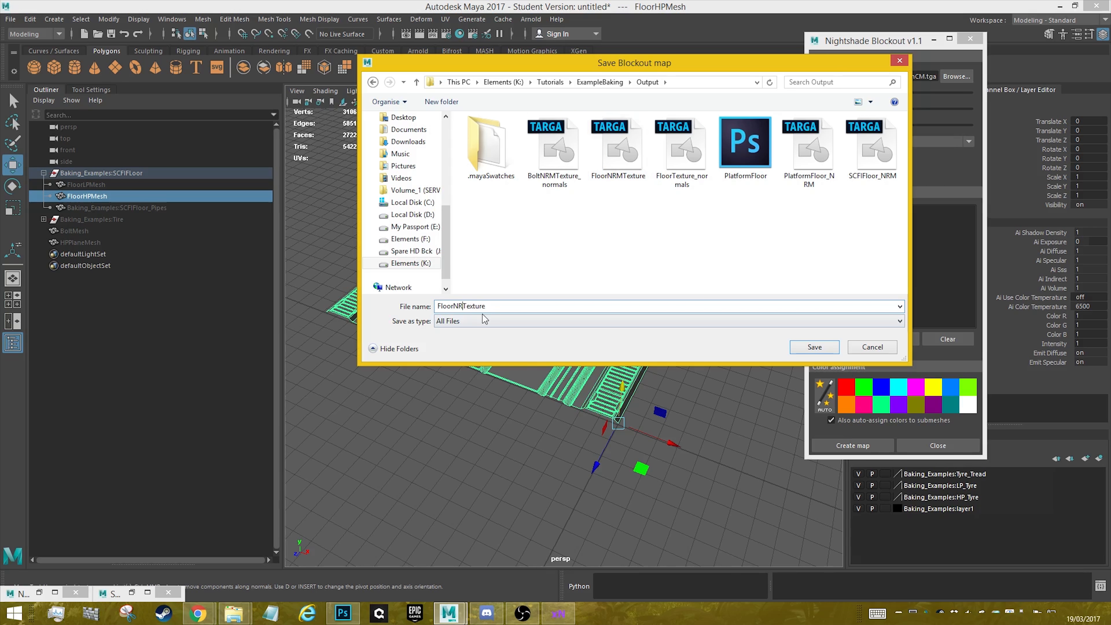
text(CM)
click(815, 350)
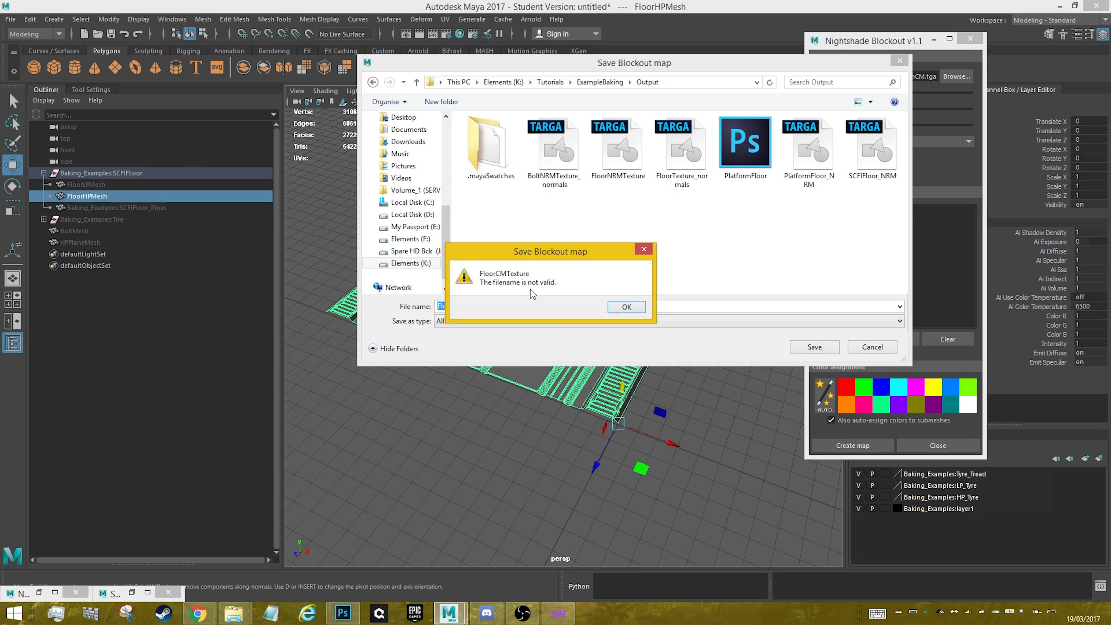
Add the .tga extension to the file name and save the map path as FloorCMTexture.tga
click(625, 307)
click(535, 308)
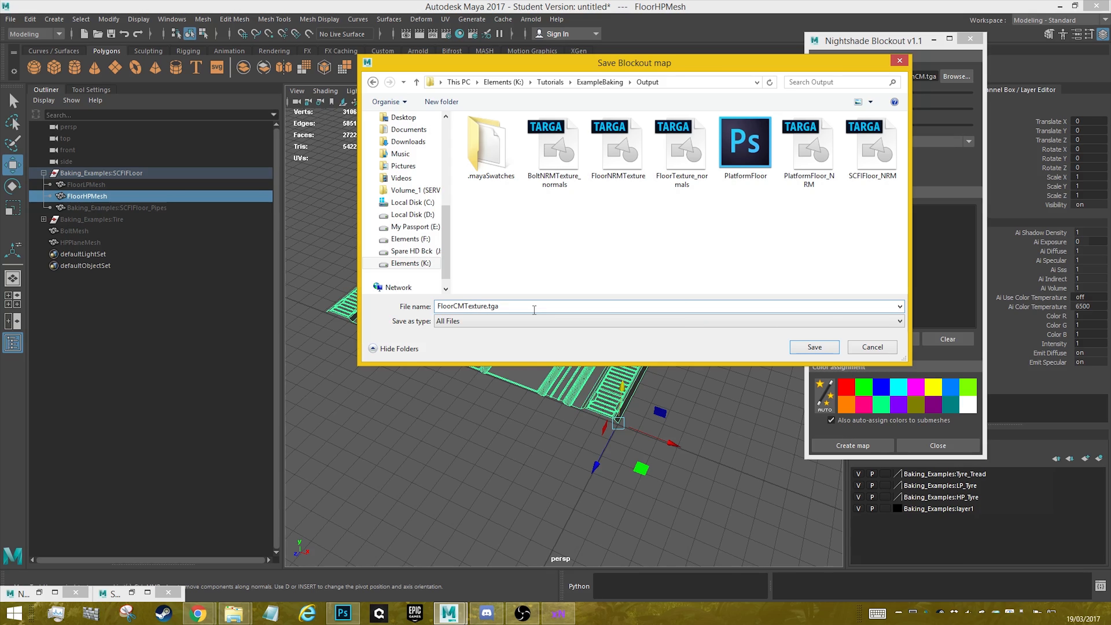
click(813, 347)
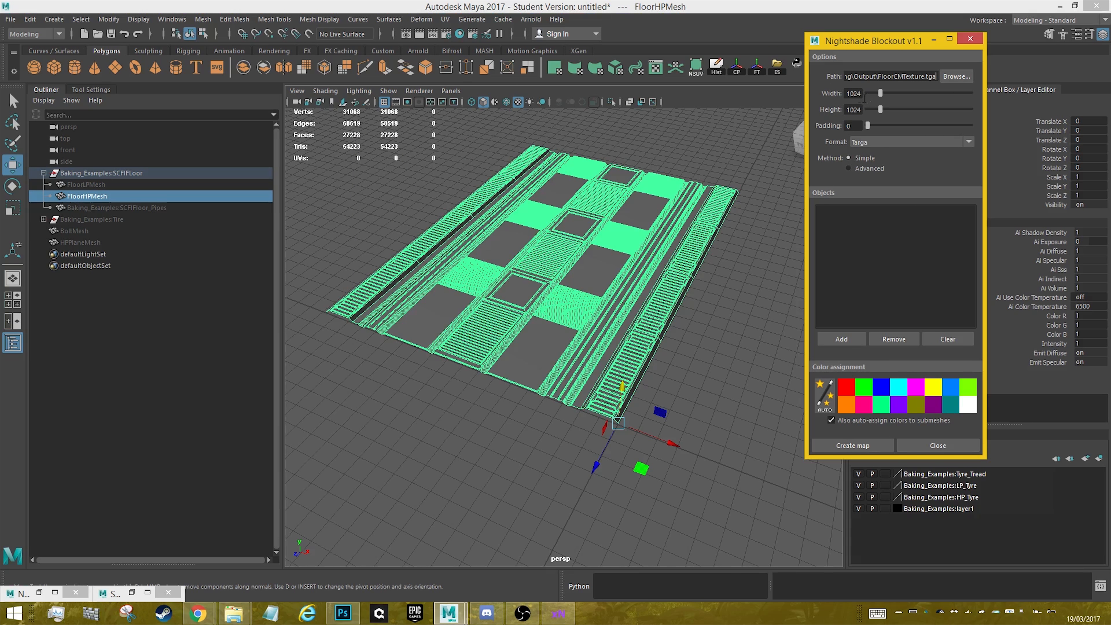
Set the map's width and height to 2048 and add FloorHPMesh to the Objects list
text(20)
text(2048)
click(842, 339)
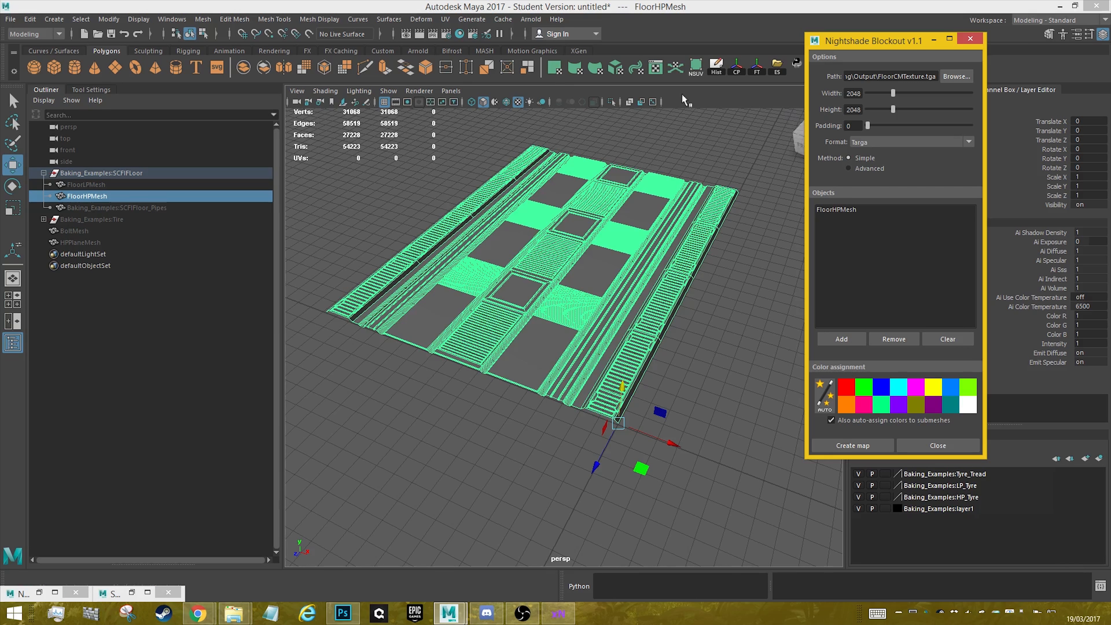
Clear the Objects list and switch the blockout method to Advanced
click(948, 340)
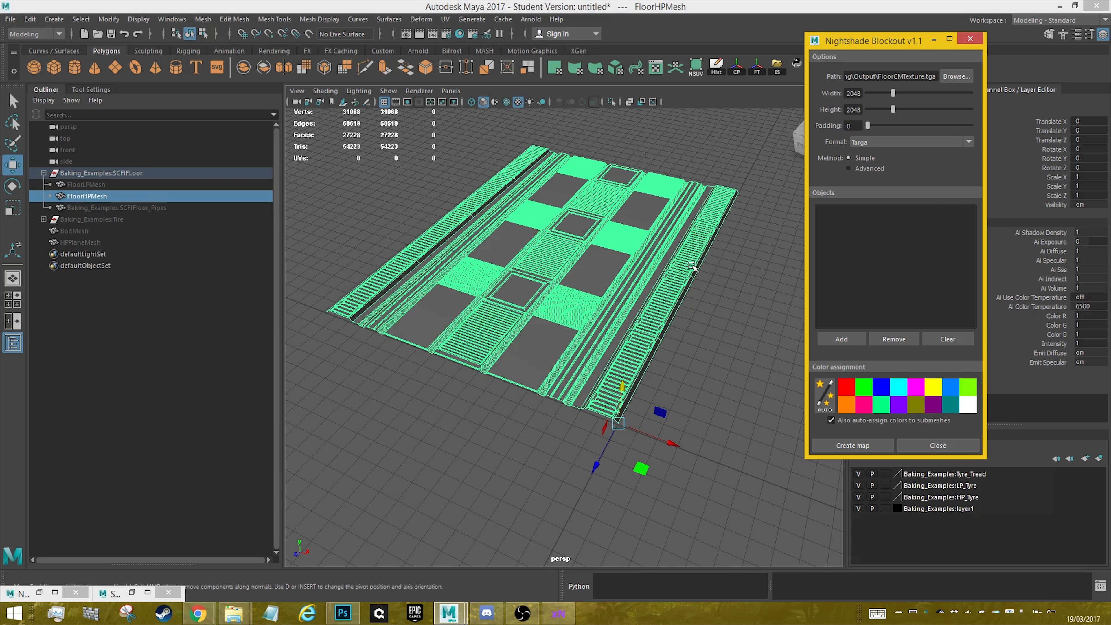
click(868, 170)
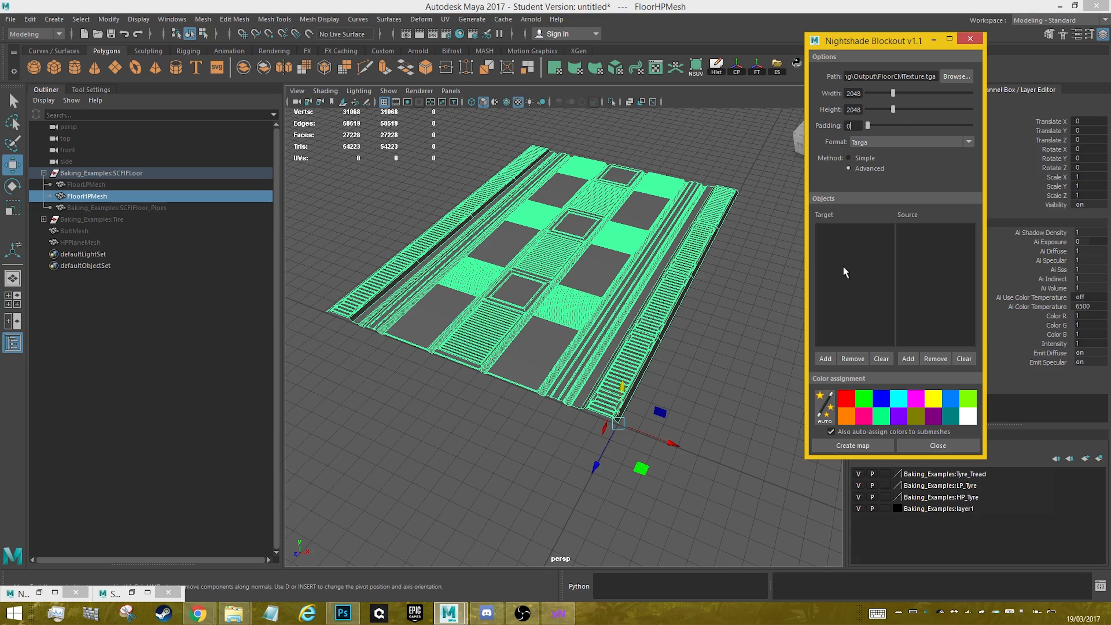
Unhide FloorLPMesh and add it as the target object, and add FloorHPMesh as the source object
click(94, 185)
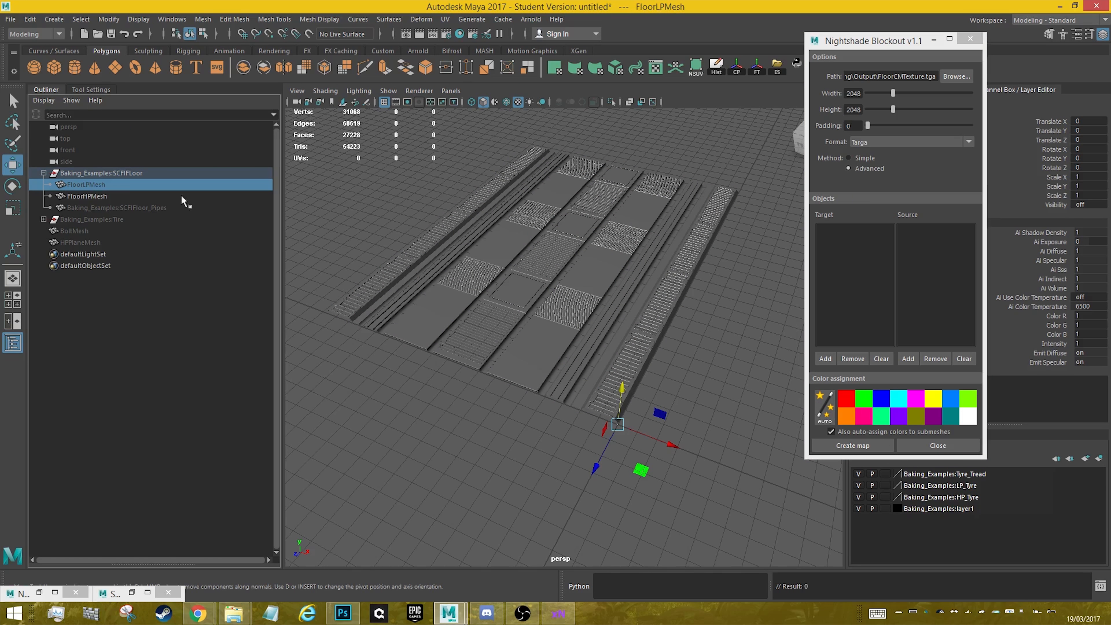
key(h)
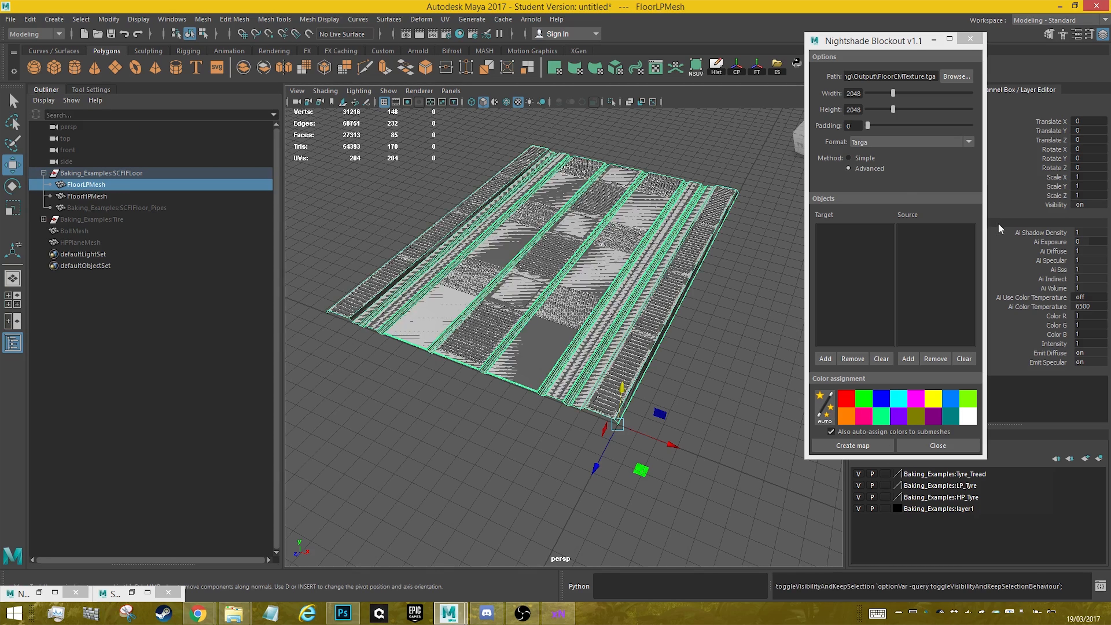
click(826, 360)
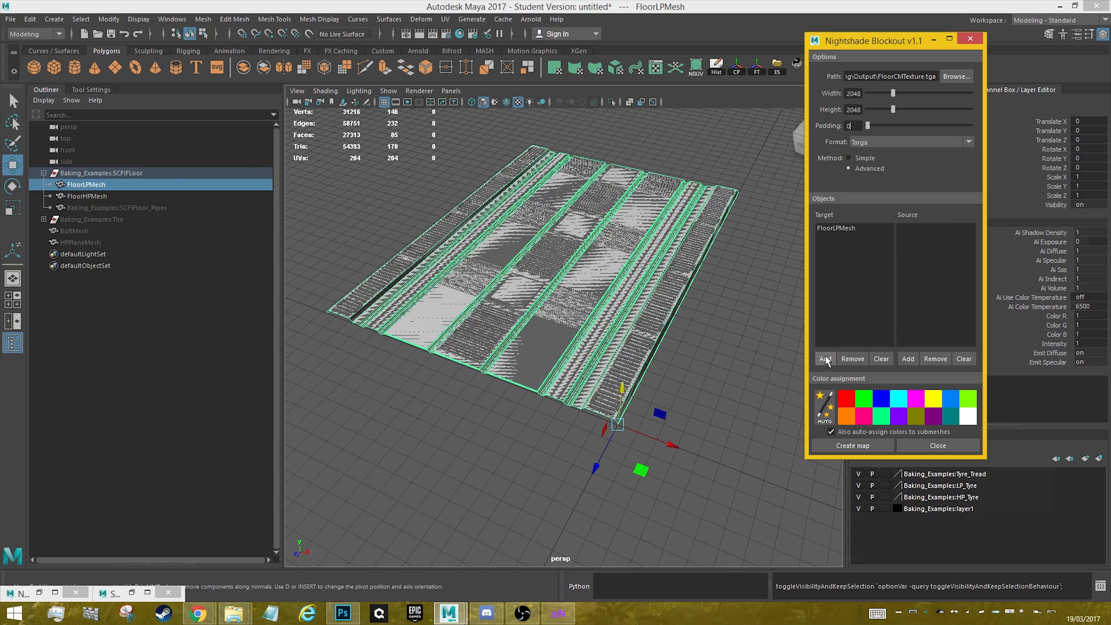
click(95, 195)
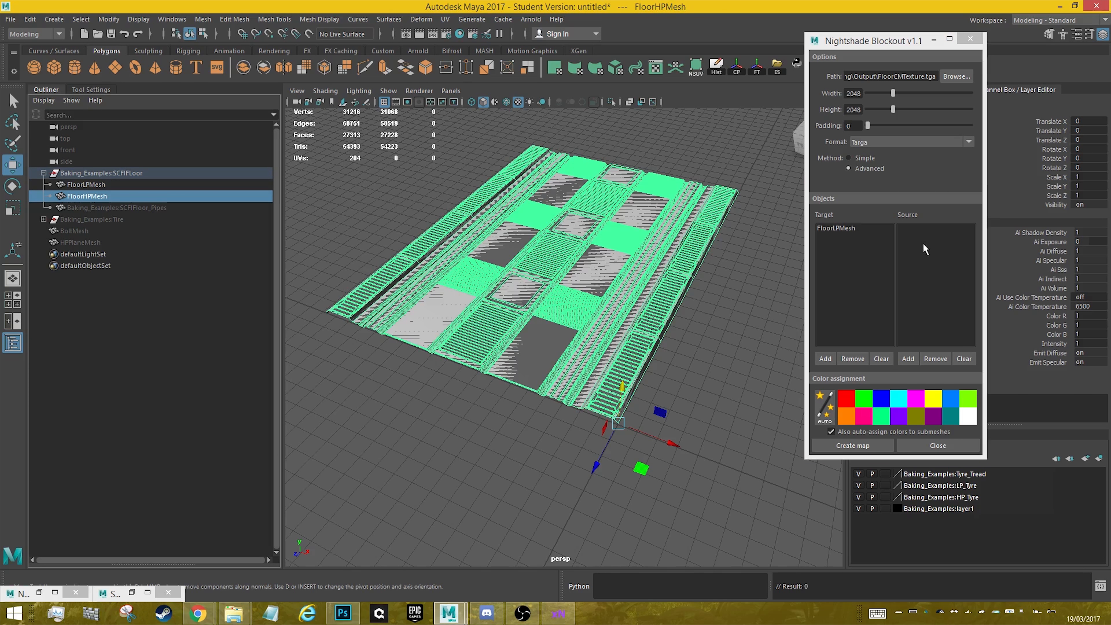
click(908, 359)
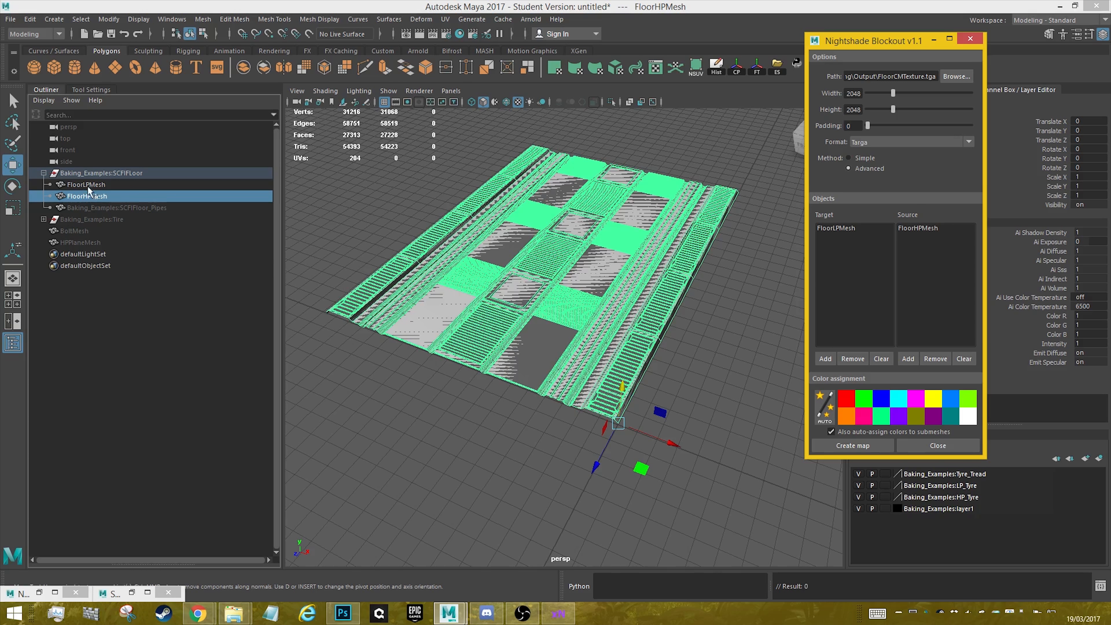
Hide FloorLPMesh and apply the red color assignment to it
click(90, 197)
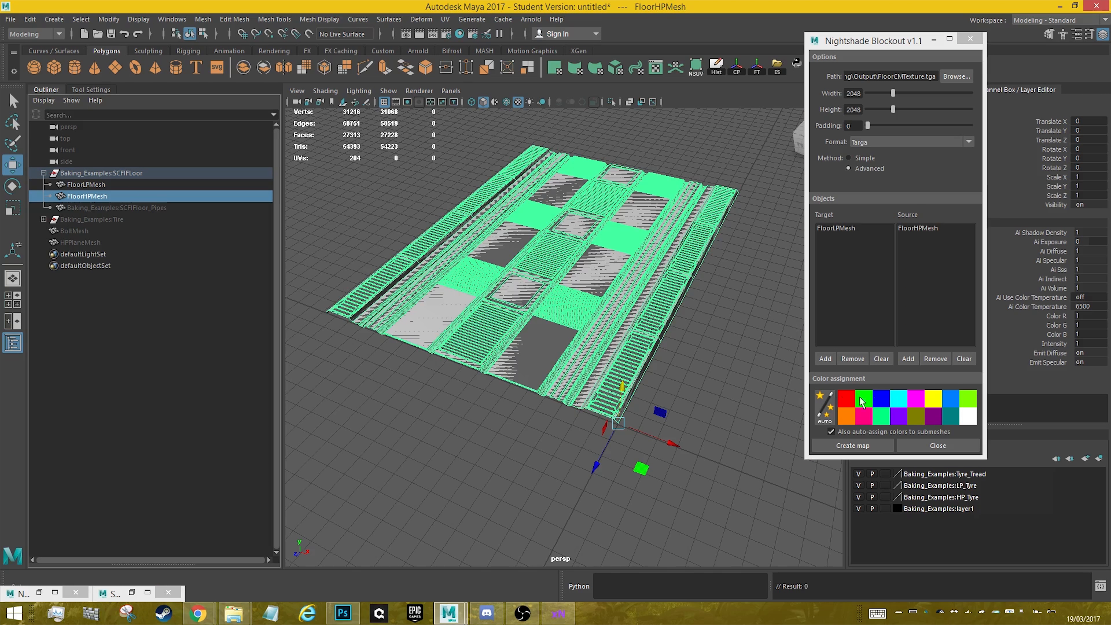
click(86, 185)
key(h)
scroll(578, 285, up, 5)
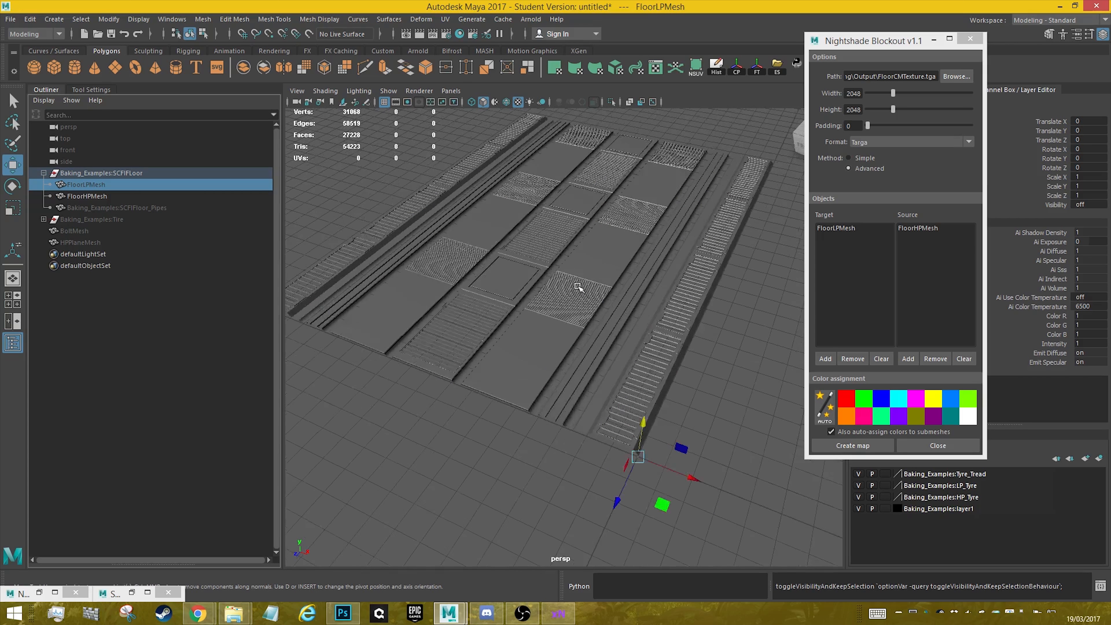
click(849, 403)
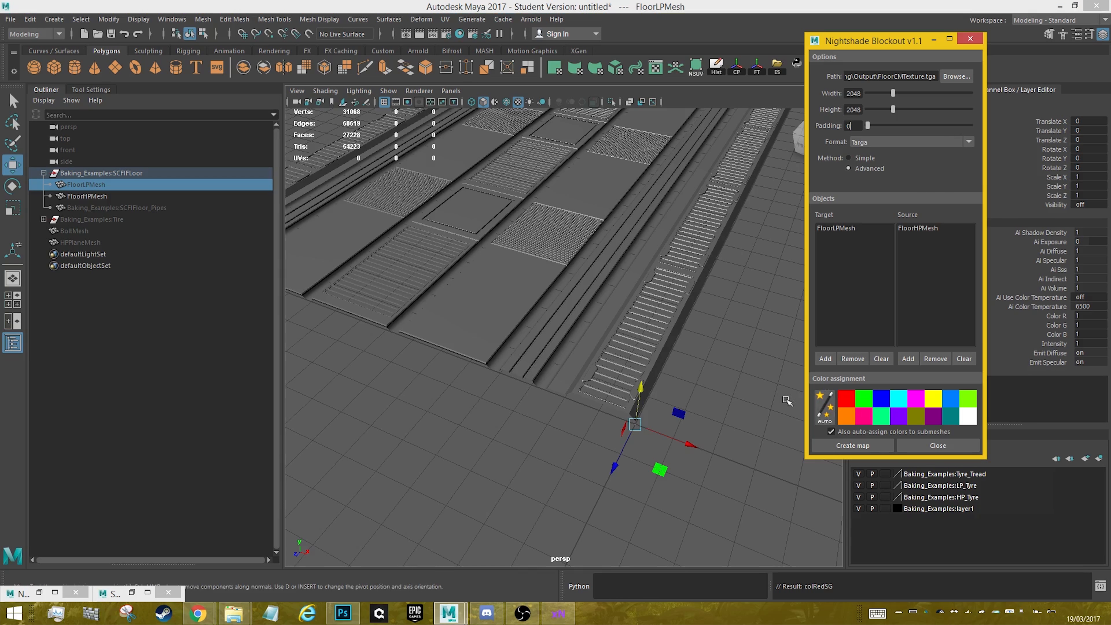
Switch the viewport renderer to Viewport 2.0
scroll(536, 229, up, 2)
click(419, 91)
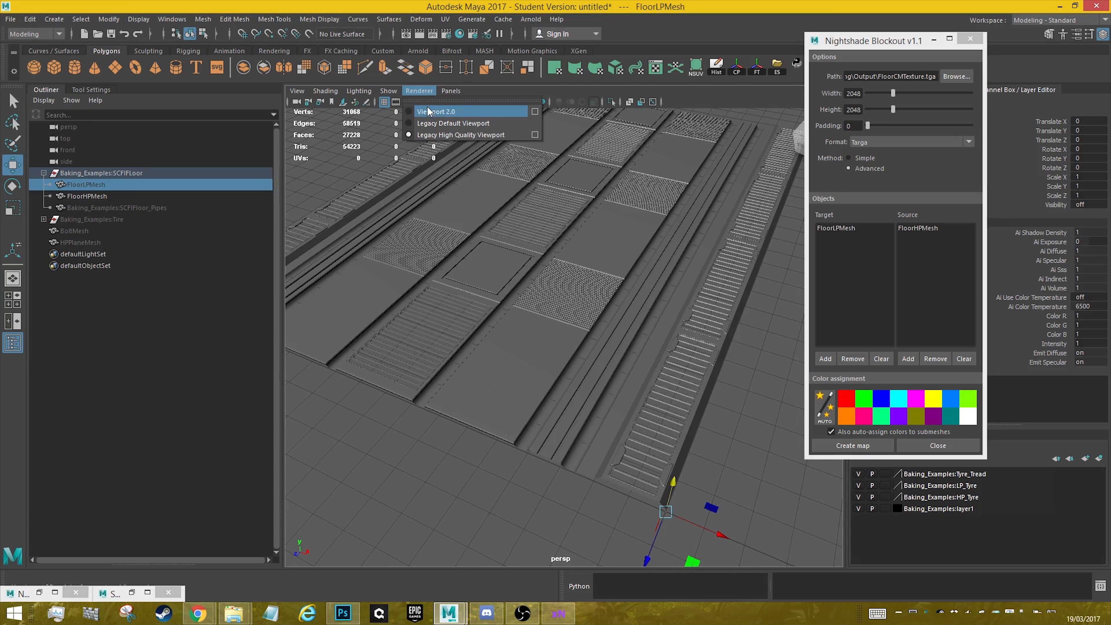
click(429, 112)
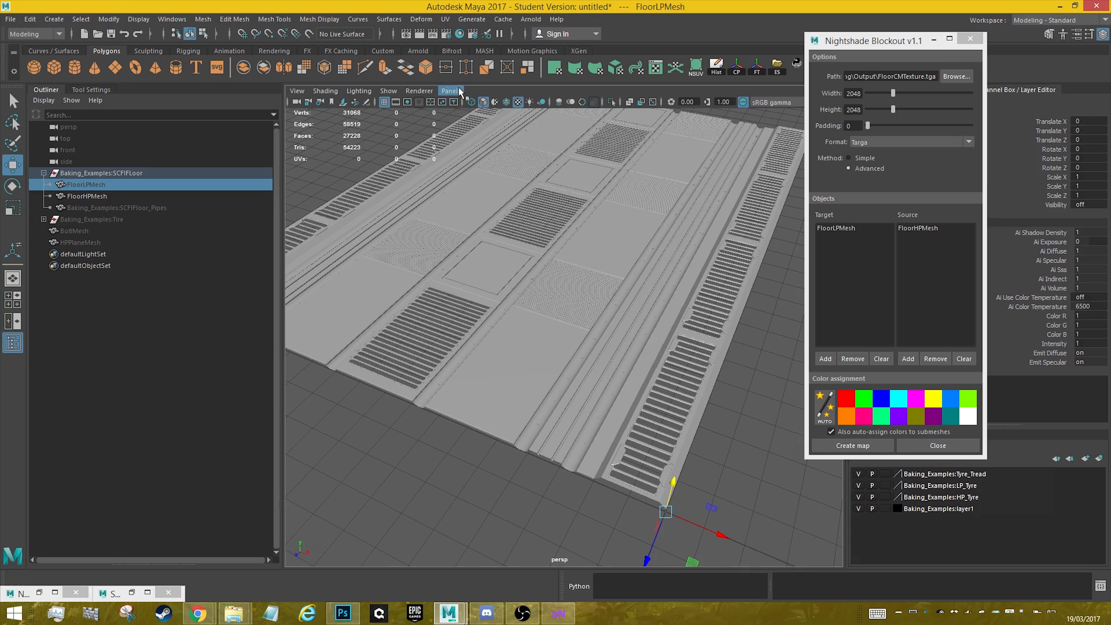
Select FloorHPMesh and assign it the red color
scroll(615, 297, down, 4)
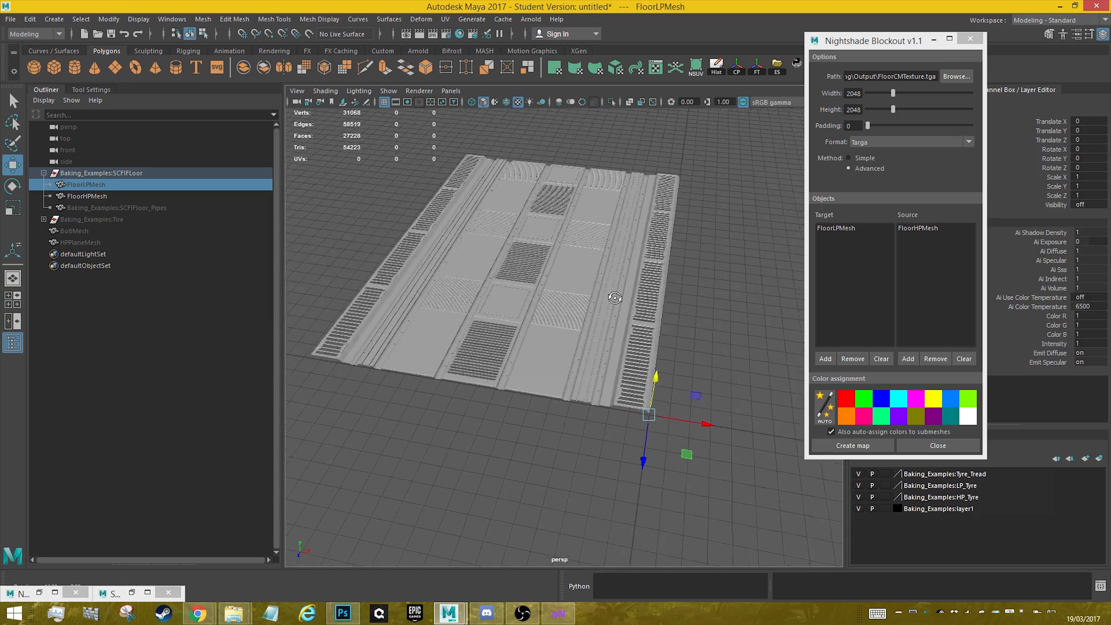
alt+drag(614, 298, 636, 294)
alt+middle_drag(543, 292, 600, 289)
click(611, 290)
alt+drag(628, 309, 644, 309)
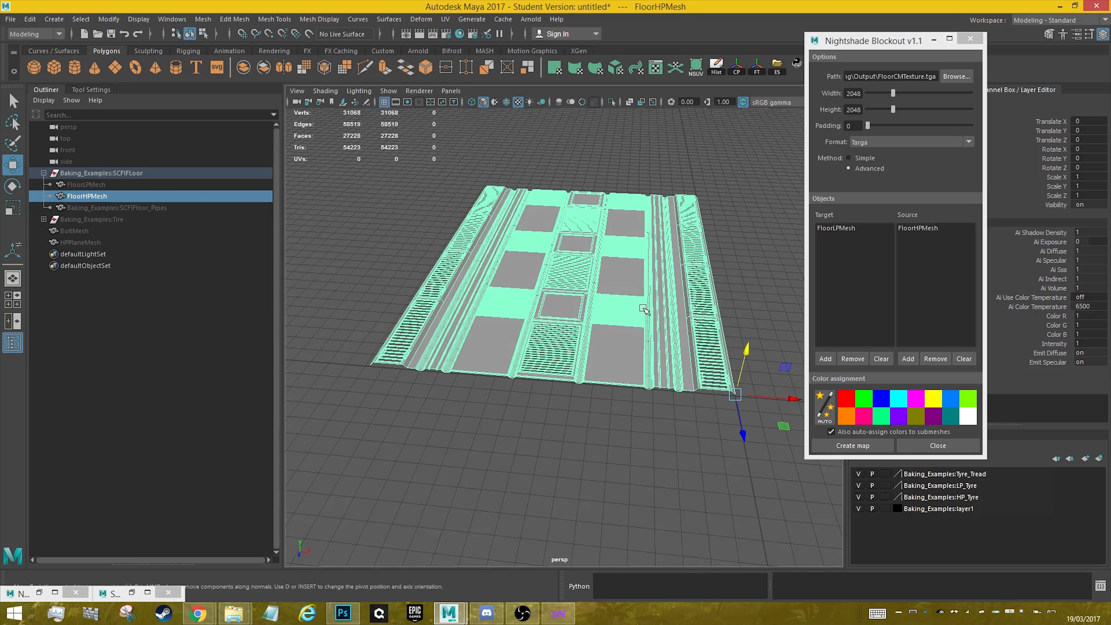
click(848, 405)
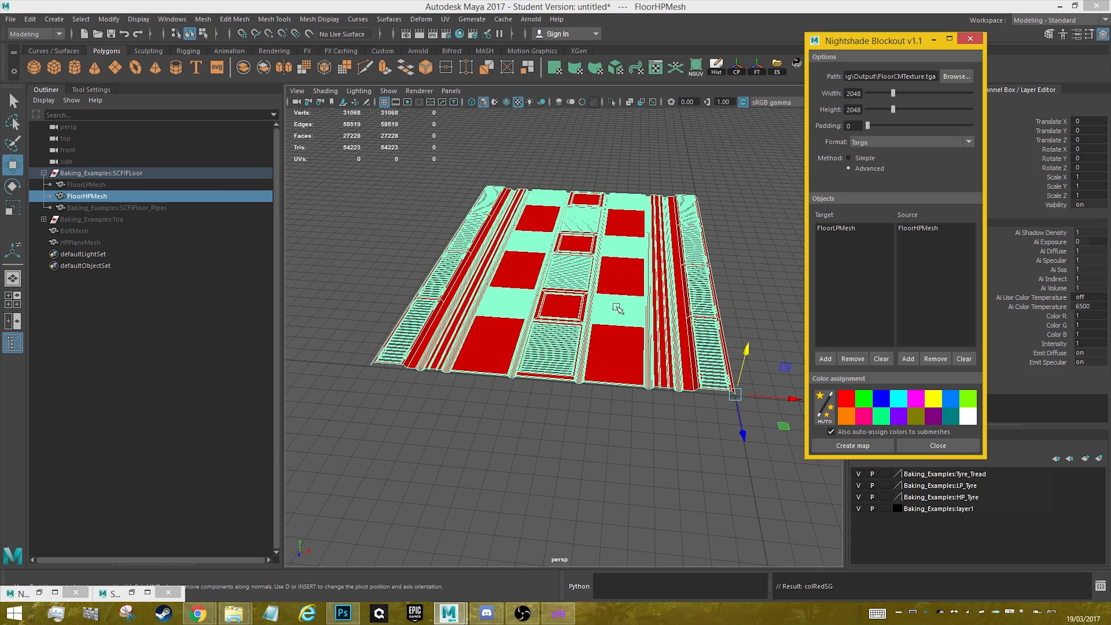
Switch FloorHPMesh to face selection and select all faces of the six finely ridged panels flanking the central strip
click(603, 399)
alt+drag(603, 400, 596, 248)
click(380, 186)
alt+middle_drag(653, 309, 563, 288)
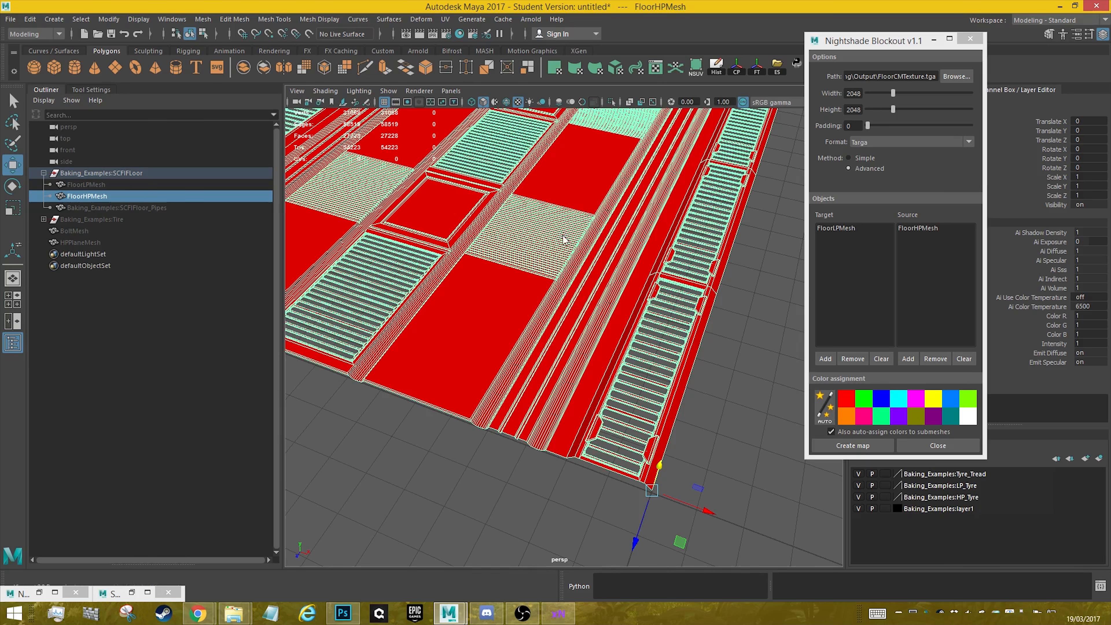
right_drag(564, 245, 564, 280)
double_click(555, 242)
alt+middle_drag(555, 242, 760, 337)
shift+double_click(535, 266)
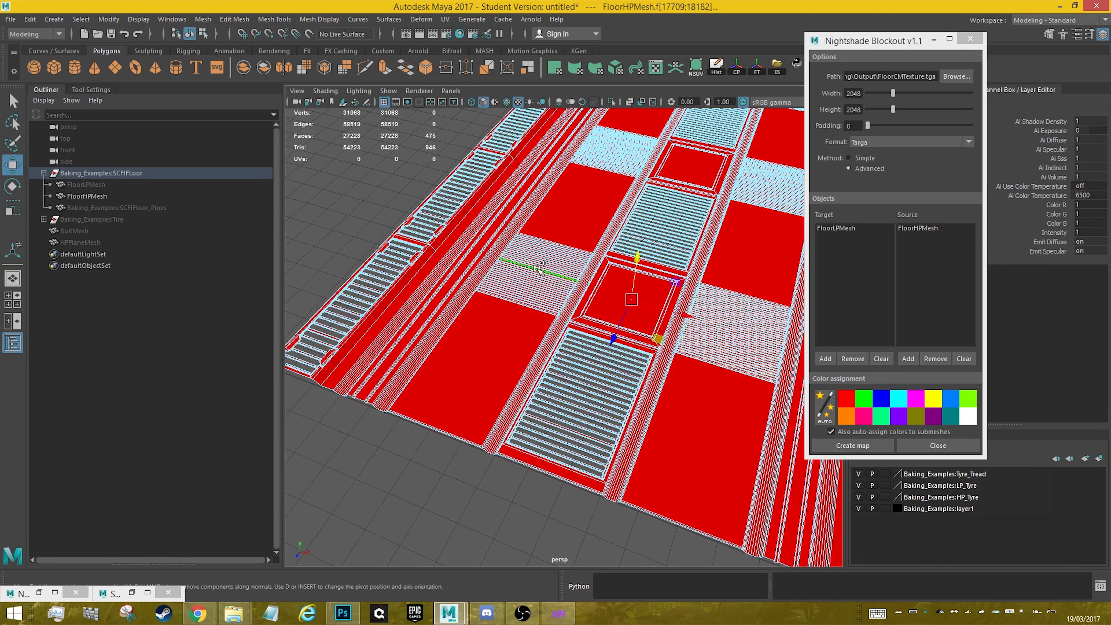
shift+double_click(623, 149)
alt+middle_drag(783, 180, 565, 247)
shift+double_click(583, 250)
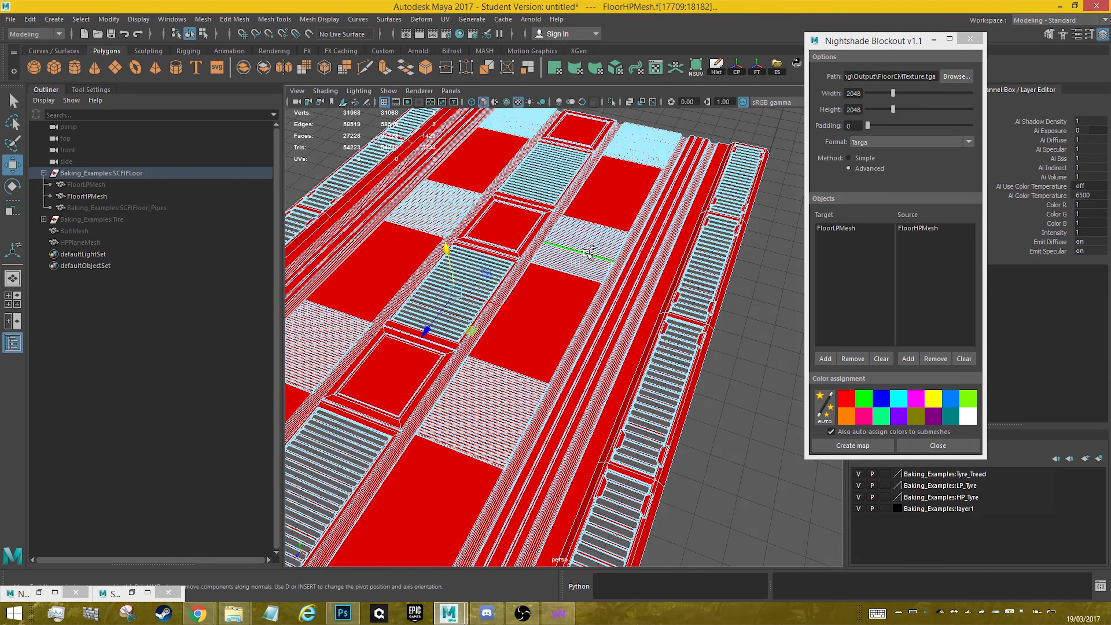
shift+double_click(640, 152)
shift+double_click(513, 125)
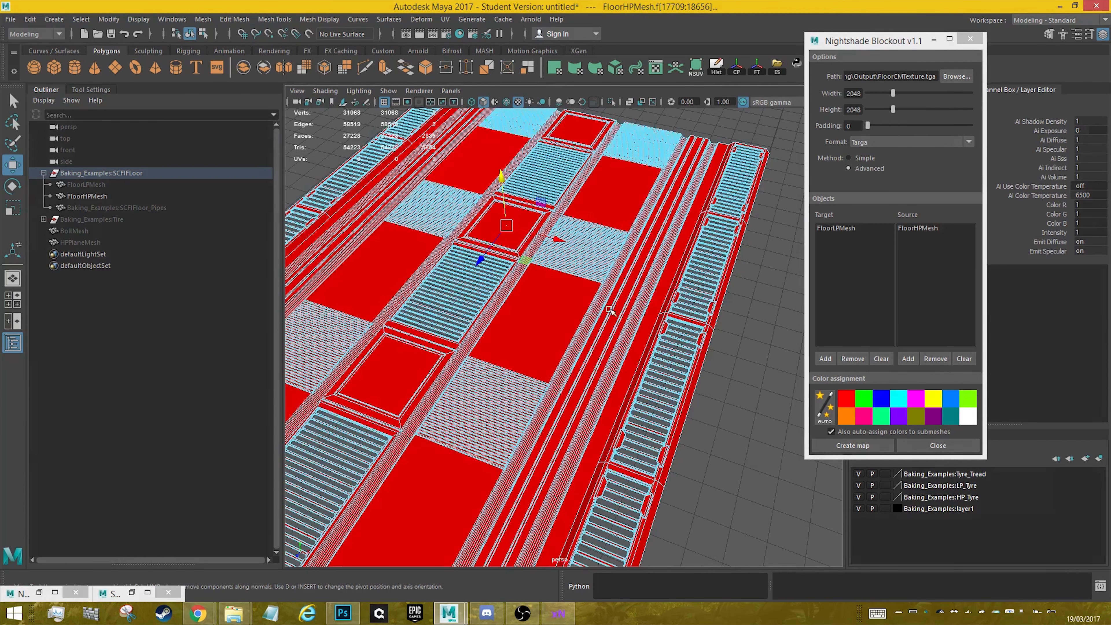
Add the long faces of the first half-round channels to the ridged panel selection on FloorHPMesh
alt+middle_drag(613, 310, 627, 212)
scroll(590, 268, up, 6)
alt+middle_drag(541, 310, 643, 184)
alt+middle_drag(473, 394, 633, 159)
shift+drag(545, 275, 631, 321)
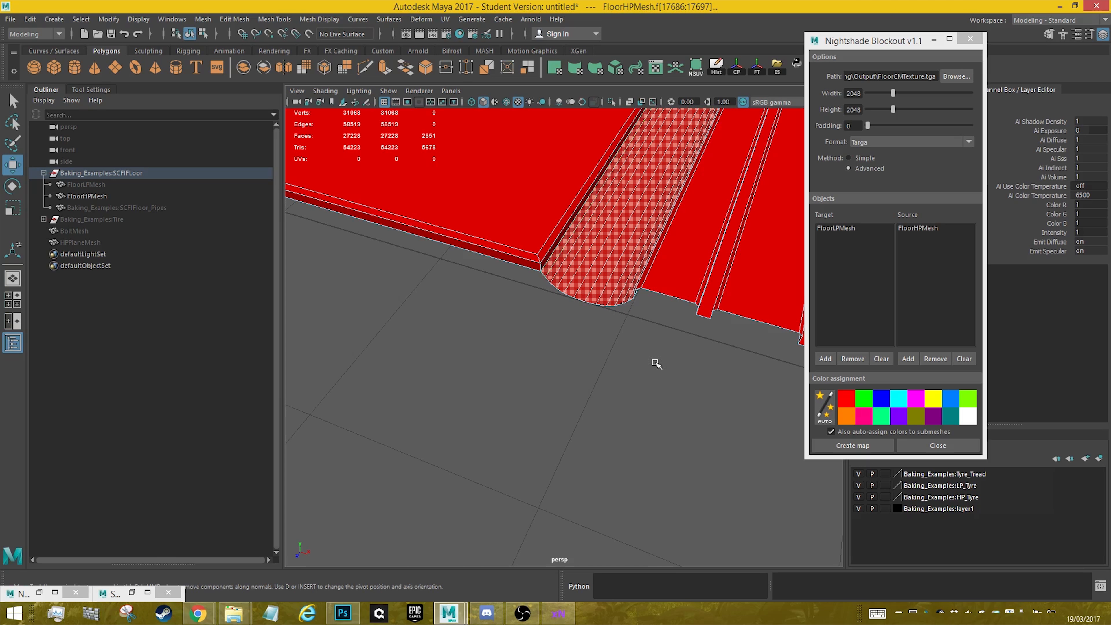
alt+drag(697, 347, 461, 273)
alt+middle_drag(461, 273, 645, 261)
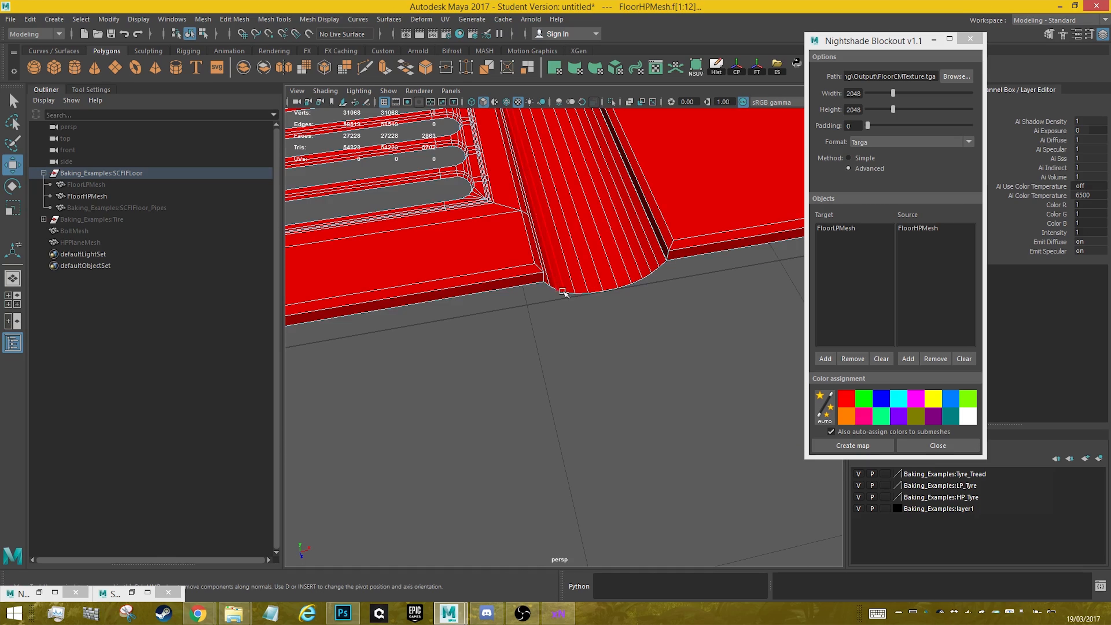
shift+drag(543, 278, 666, 329)
shift+drag(640, 266, 666, 275)
Add the long faces of the remaining half-round channels to the selection
alt+middle_drag(503, 372, 591, 367)
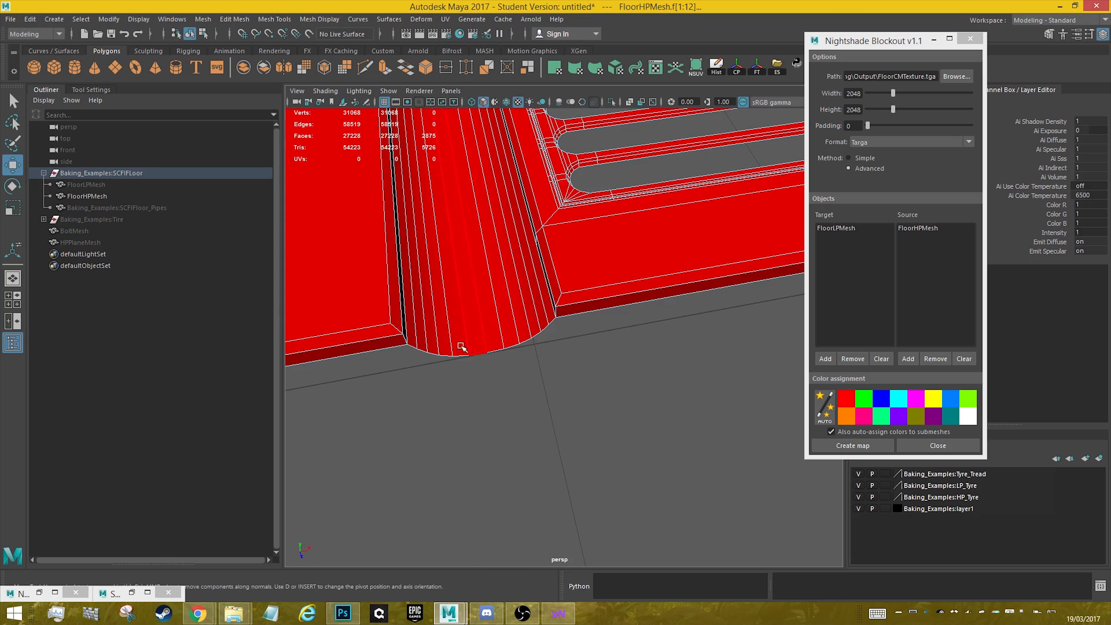
shift+drag(413, 334, 557, 400)
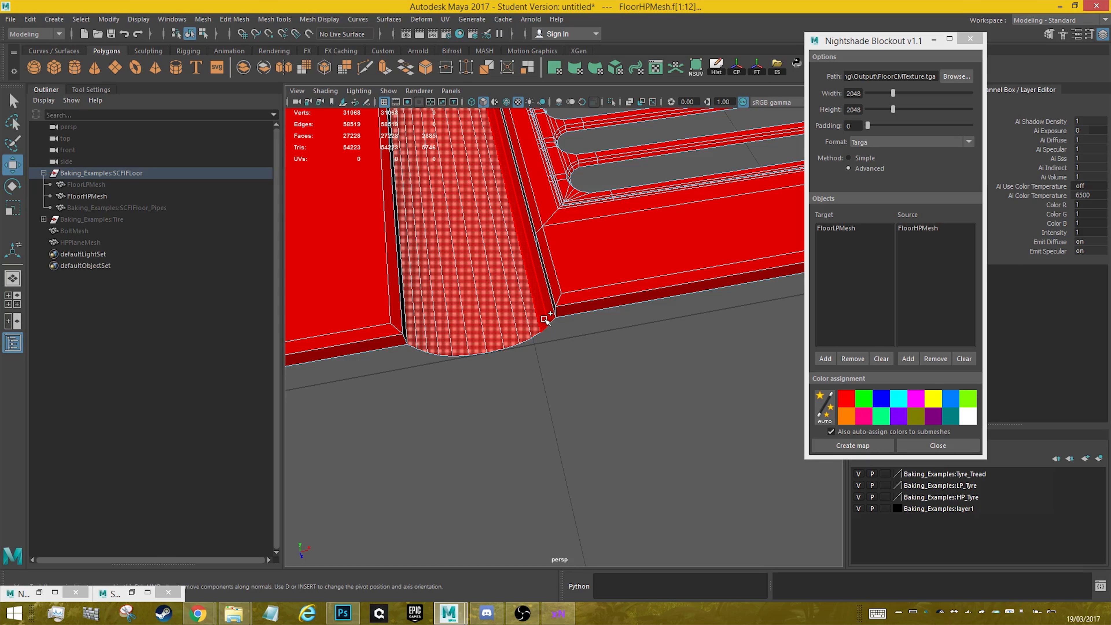
shift+drag(544, 319, 554, 338)
alt+middle_drag(451, 389, 666, 353)
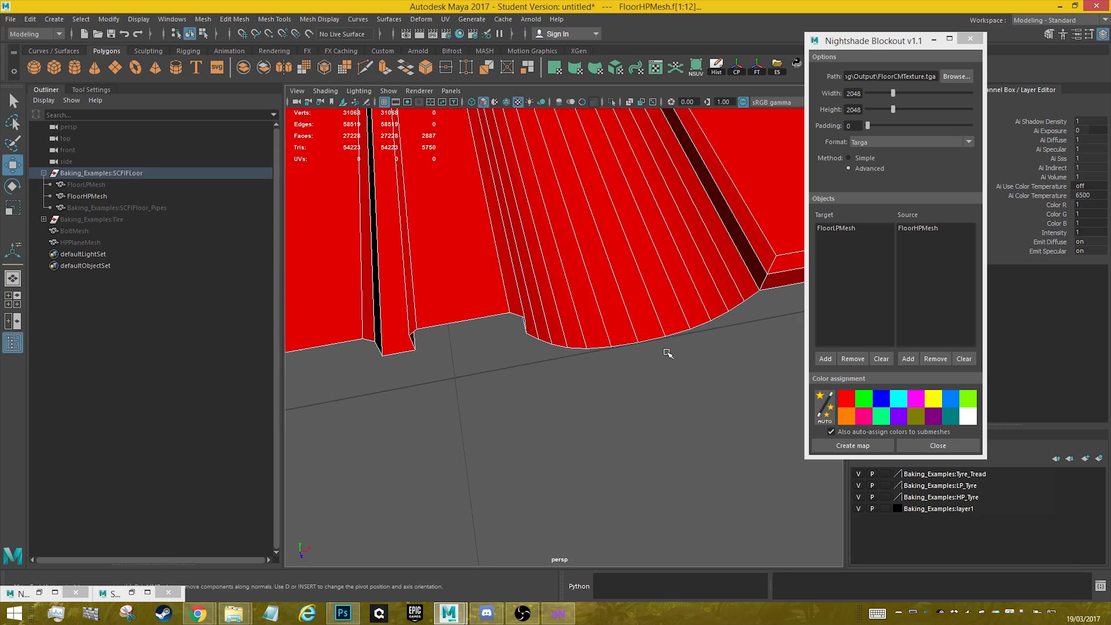
shift+drag(536, 323, 683, 364)
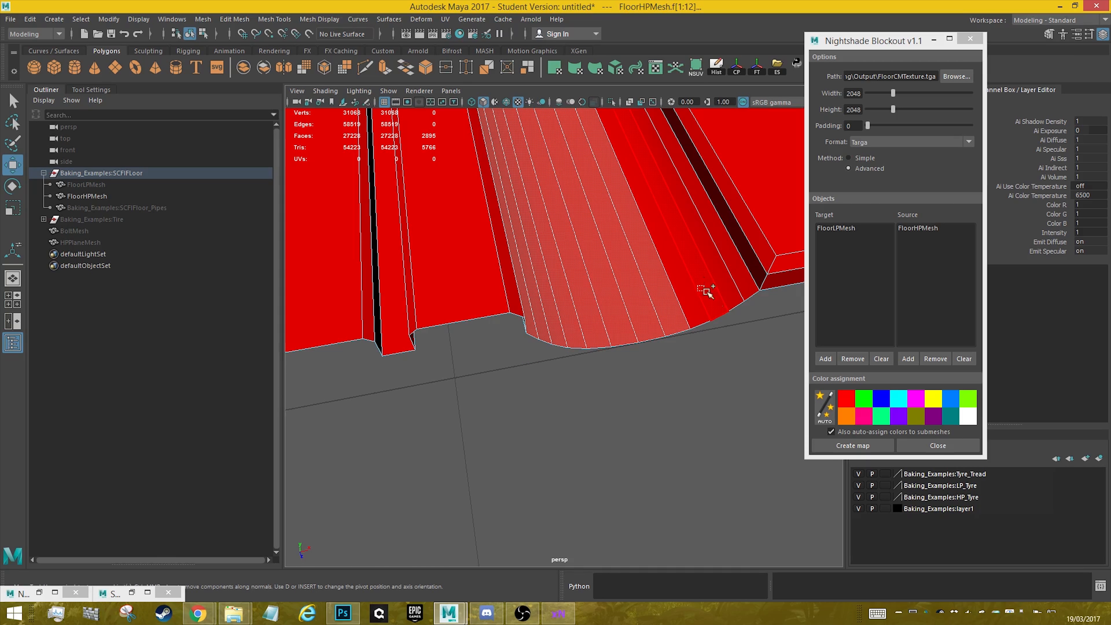
shift+drag(698, 286, 756, 329)
Assign green to the selected ridged panels and channels, return to object mode and clear the selection
scroll(657, 350, down, 10)
alt+middle_drag(610, 249, 586, 367)
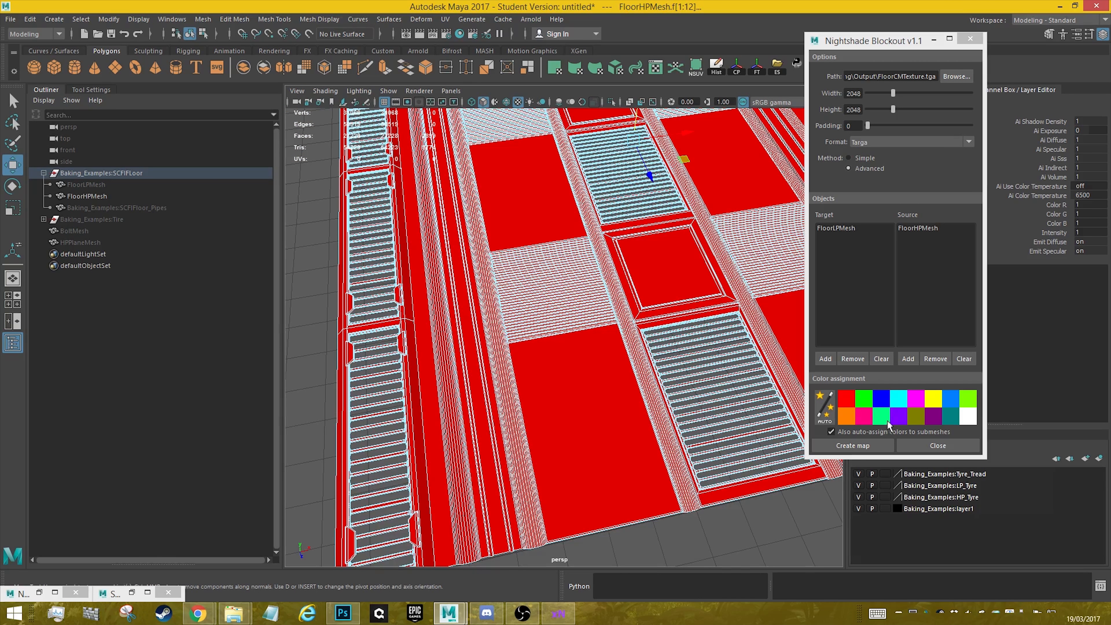
click(869, 405)
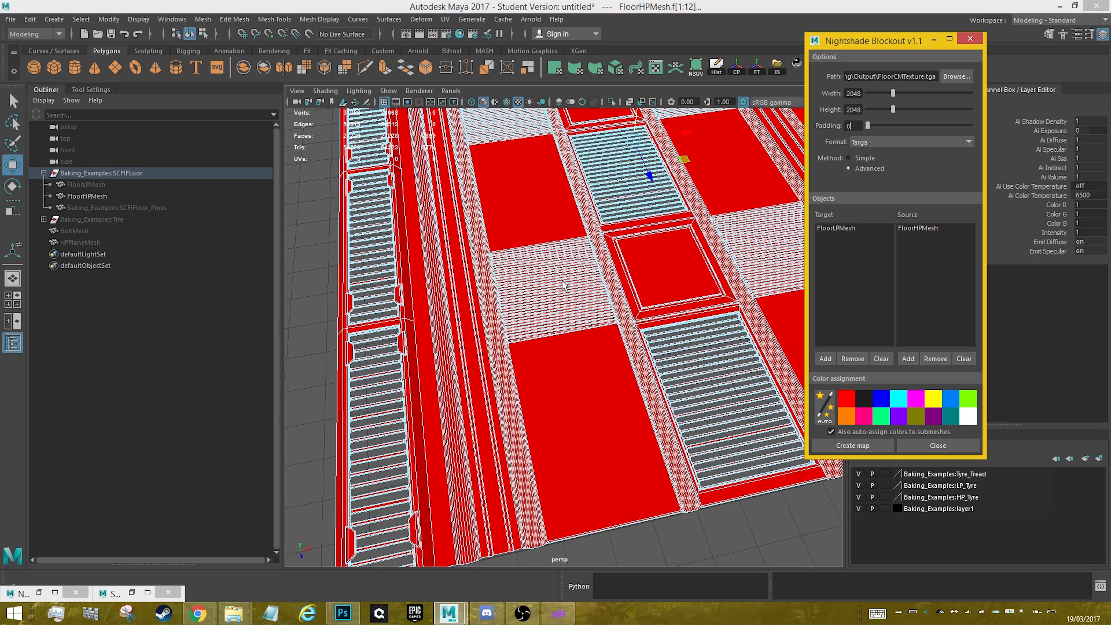
alt+middle_drag(791, 357, 752, 378)
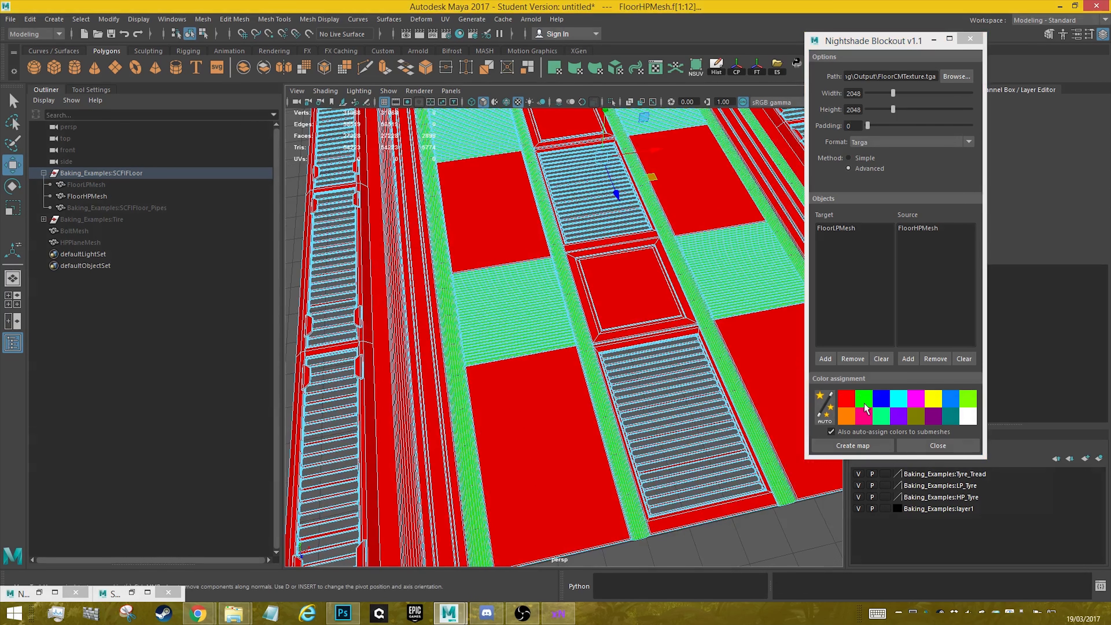
right_drag(504, 307, 554, 265)
click(755, 536)
scroll(591, 329, down, 4)
Select the centre faces of the three framed square plates along the floor's middle strip and assign them blue
alt+drag(591, 330, 598, 289)
scroll(598, 288, up, 5)
alt+middle_drag(627, 245, 586, 300)
right_drag(590, 274, 586, 310)
click(607, 319)
alt+middle_drag(532, 223, 589, 399)
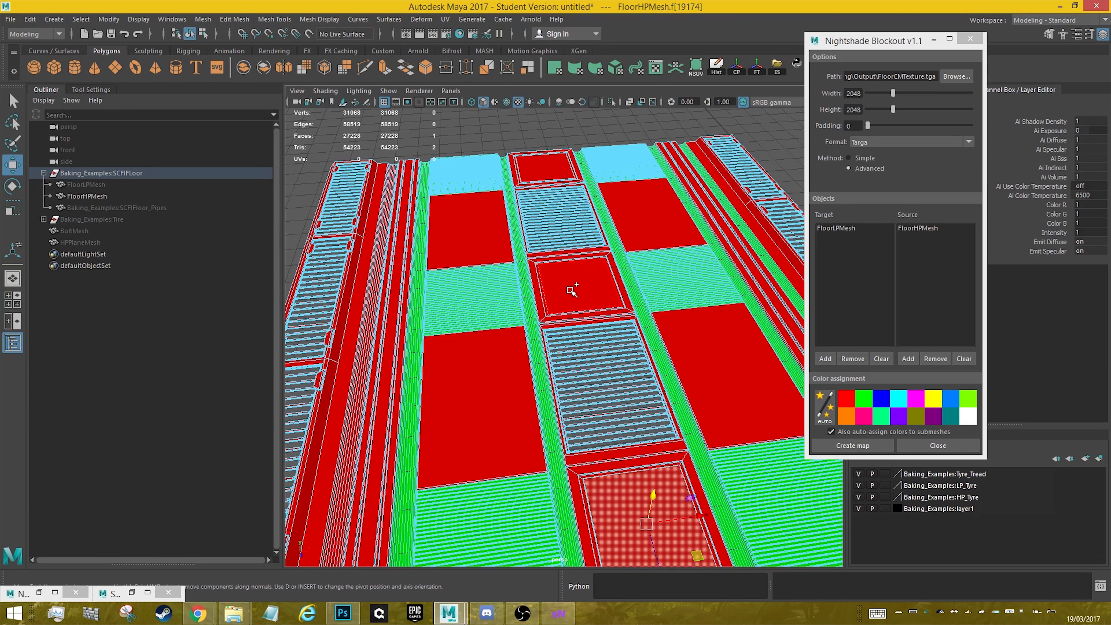
shift+click(575, 289)
shift+click(553, 171)
alt+middle_drag(655, 367, 577, 194)
scroll(577, 194, down, 5)
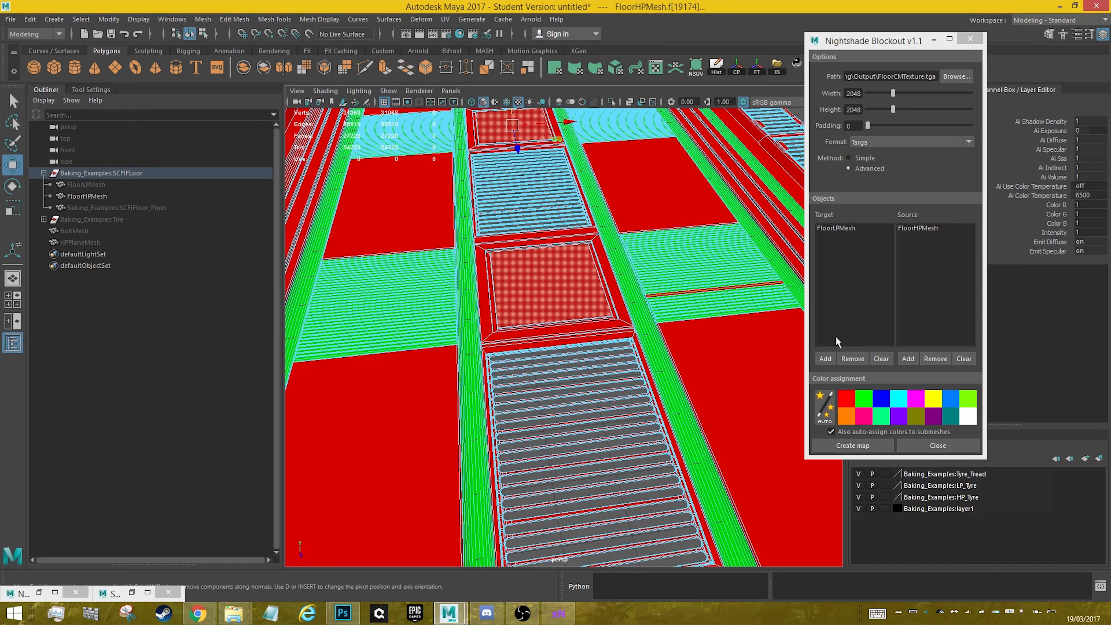
click(882, 399)
Select the faces of the raised side clips at the near end and first joint of one outer grate strip
alt+drag(596, 279, 686, 184)
click(709, 180)
scroll(685, 257, up, 5)
alt+middle_drag(686, 257, 603, 265)
drag(547, 323, 661, 327)
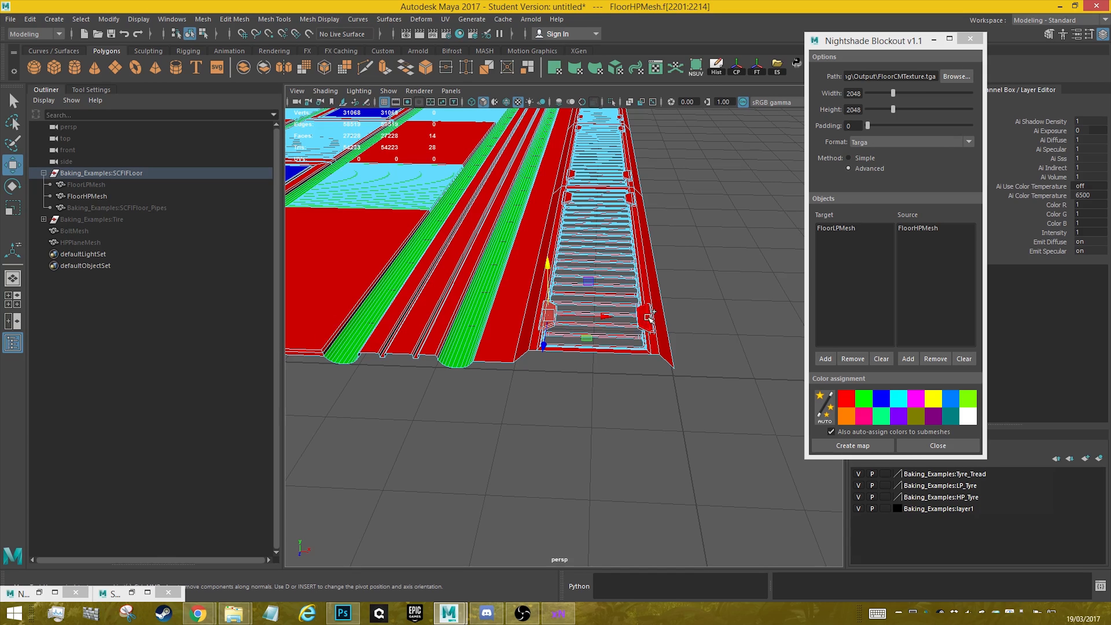
alt+middle_drag(658, 188, 650, 320)
scroll(650, 320, up, 5)
shift+double_click(699, 375)
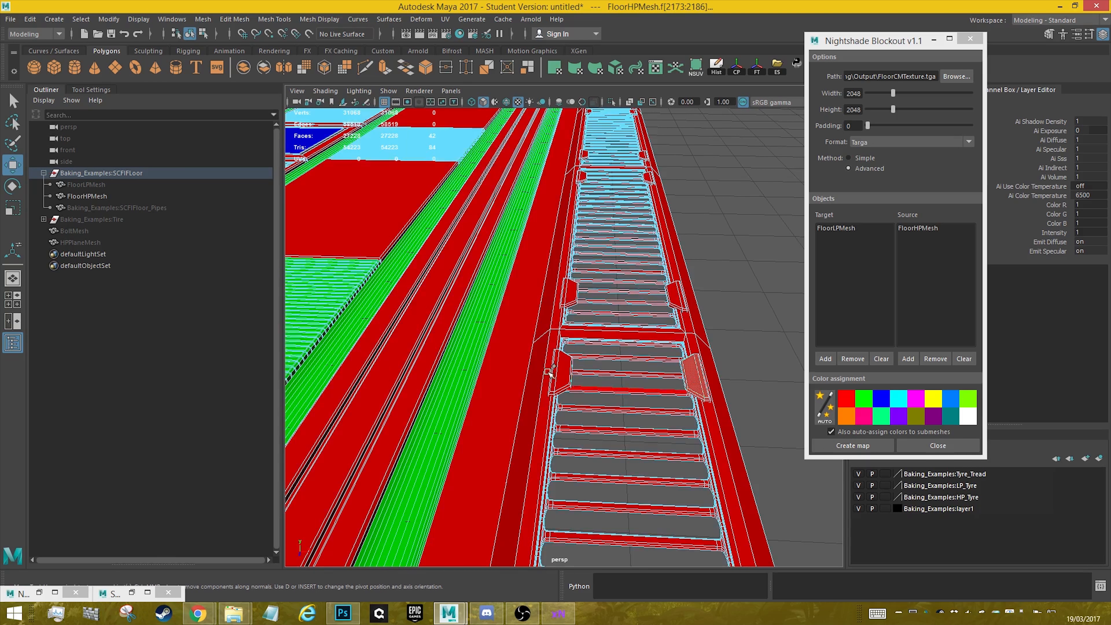
shift+double_click(568, 373)
shift+double_click(570, 295)
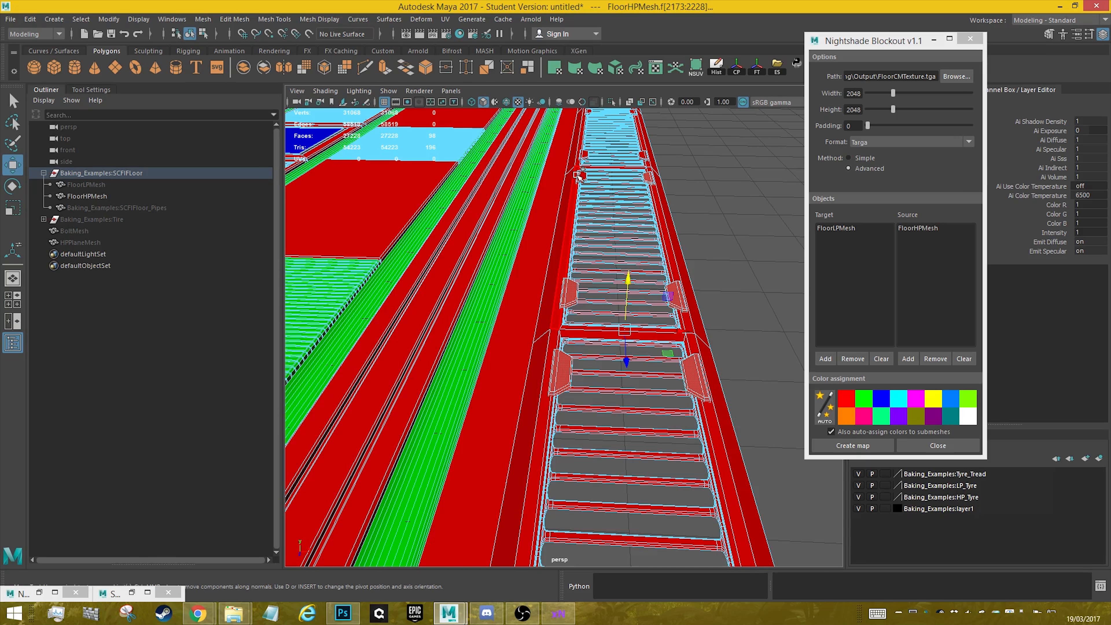
Add the raised side clips at the second and third joints and far end of that grate strip to the selection
shift+double_click(582, 175)
shift+double_click(585, 155)
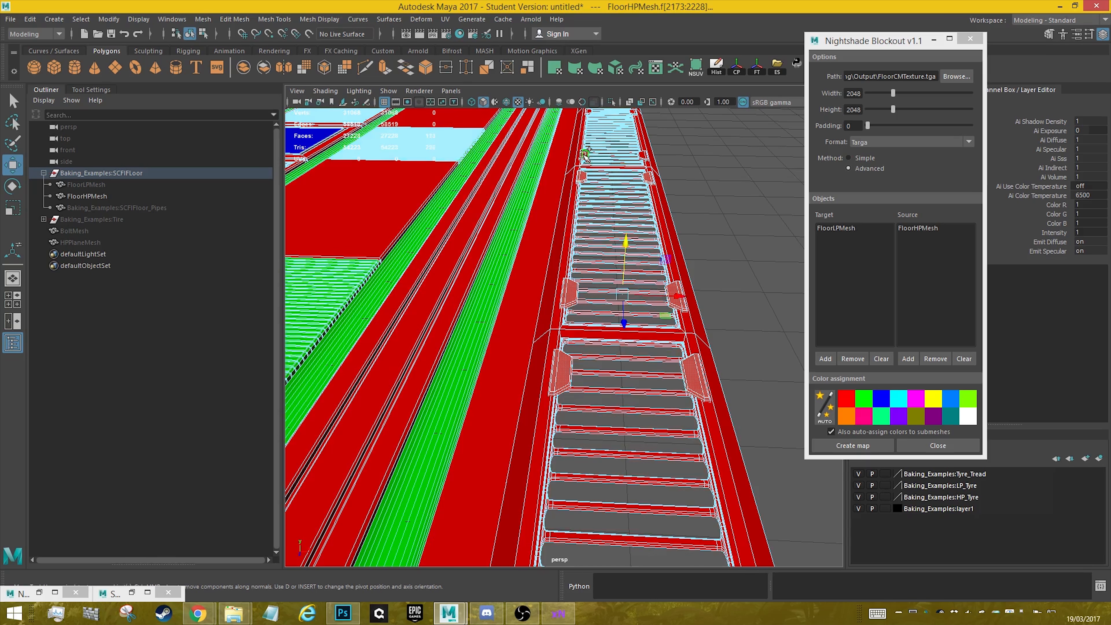
shift+double_click(641, 156)
alt+middle_drag(641, 157, 633, 355)
scroll(633, 355, up, 5)
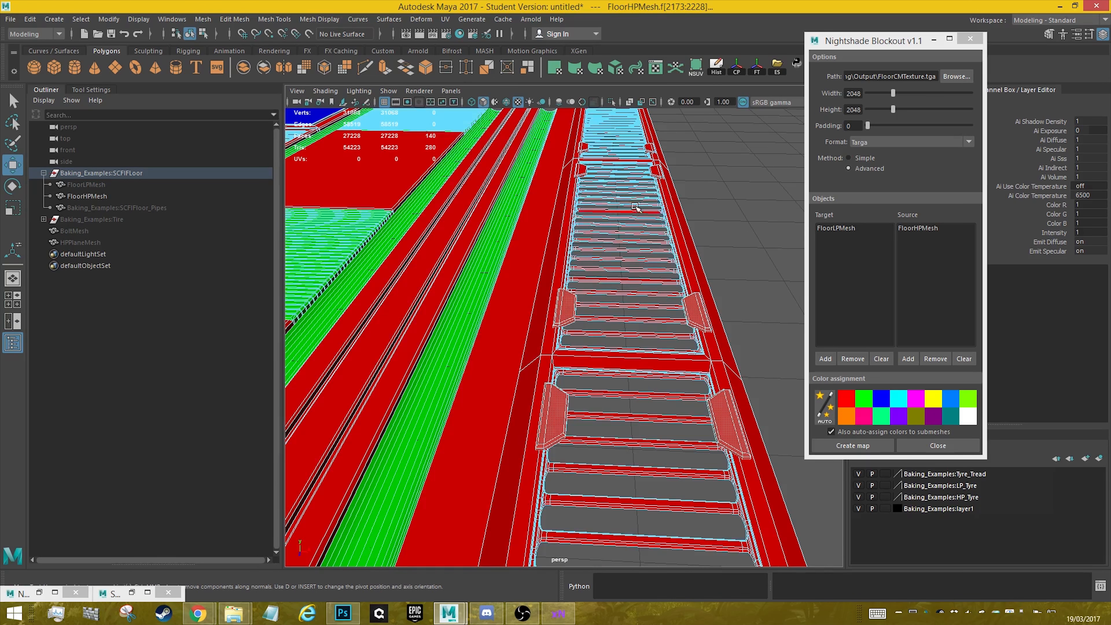
shift+double_click(656, 169)
shift+double_click(649, 148)
shift+click(581, 146)
shift+double_click(582, 147)
shift+double_click(581, 170)
alt+middle_drag(580, 170, 544, 262)
shift+double_click(617, 164)
shift+double_click(565, 164)
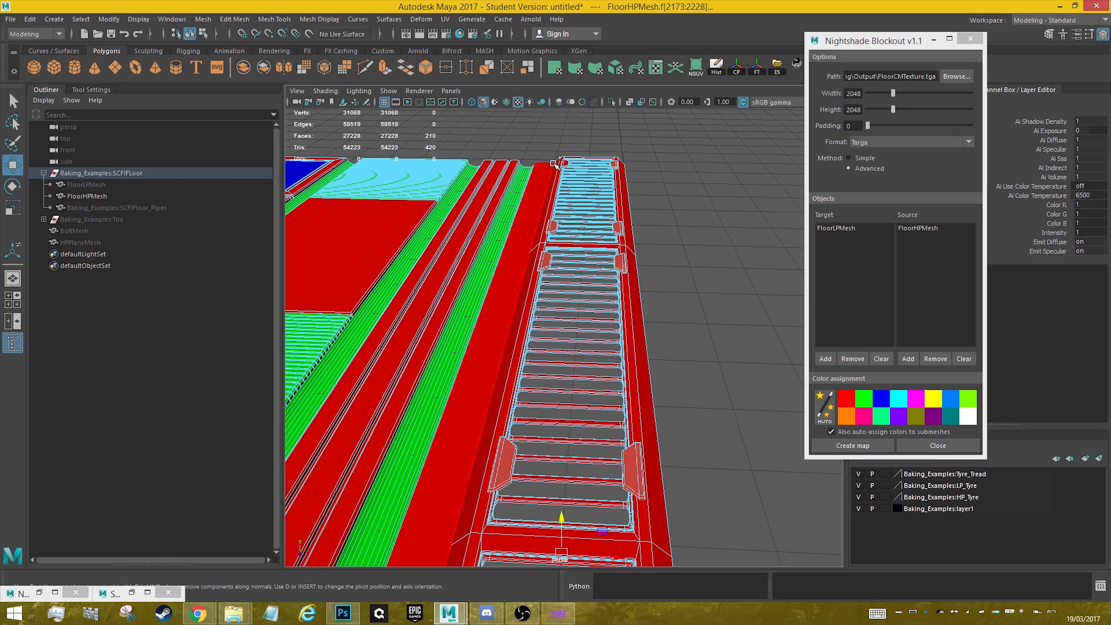
Add the two raised side clips at the near end of the opposite outer grate strip to the selection
scroll(613, 294, down, 1)
scroll(612, 294, down, 6)
alt+middle_drag(496, 370, 604, 346)
scroll(466, 392, up, 4)
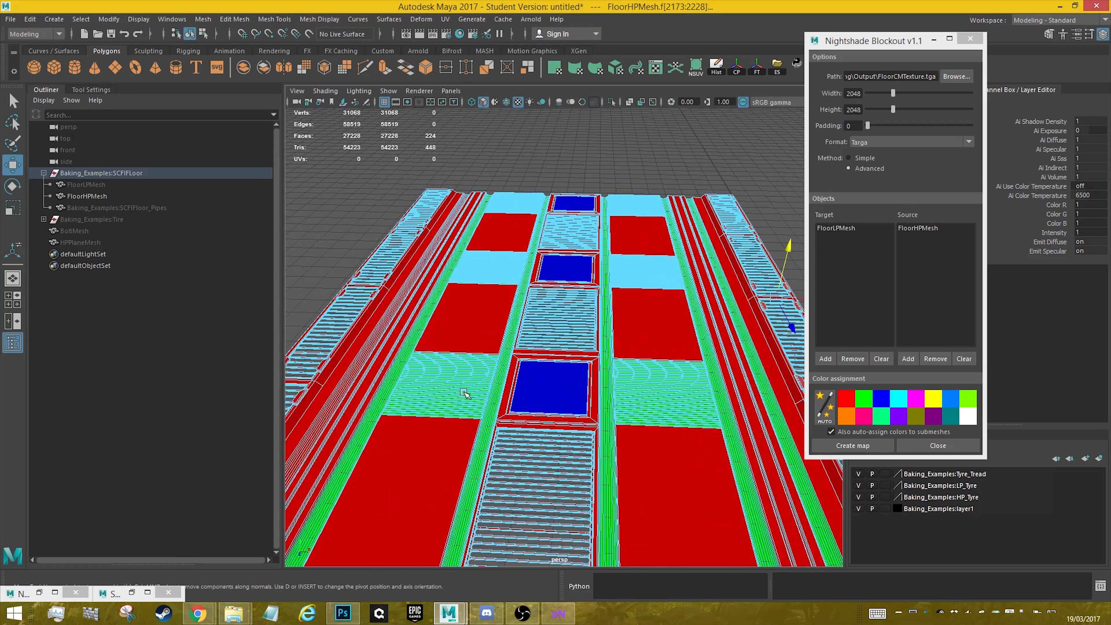
alt+middle_drag(467, 392, 582, 311)
scroll(552, 321, up, 5)
shift+double_click(549, 322)
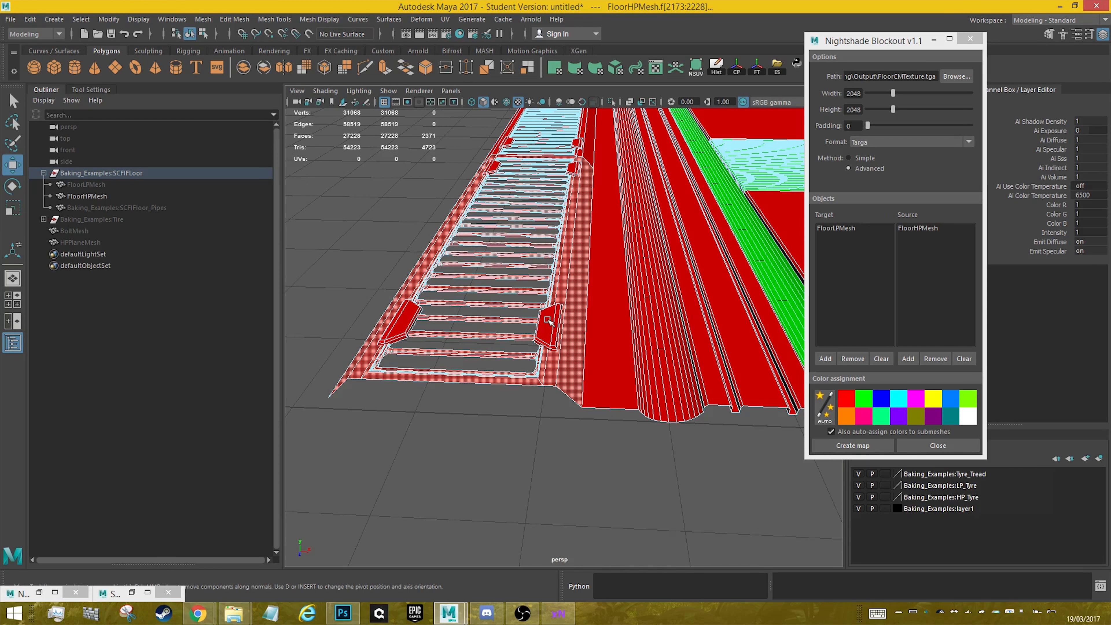
key(ctrl+z)
key(ctrl+z)
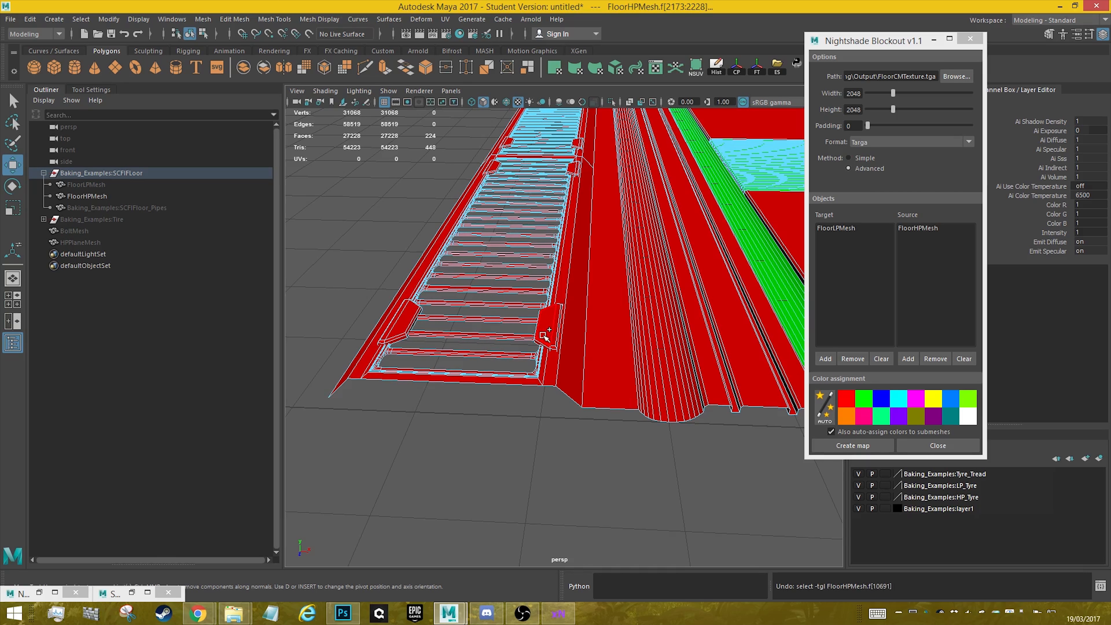
shift+double_click(544, 336)
shift+double_click(404, 323)
Add the four raised side clips around the first joint of the opposite grate strip to the selection
scroll(409, 323, down, 1)
alt+middle_drag(525, 252, 571, 344)
scroll(588, 397, up, 4)
shift+double_click(607, 298)
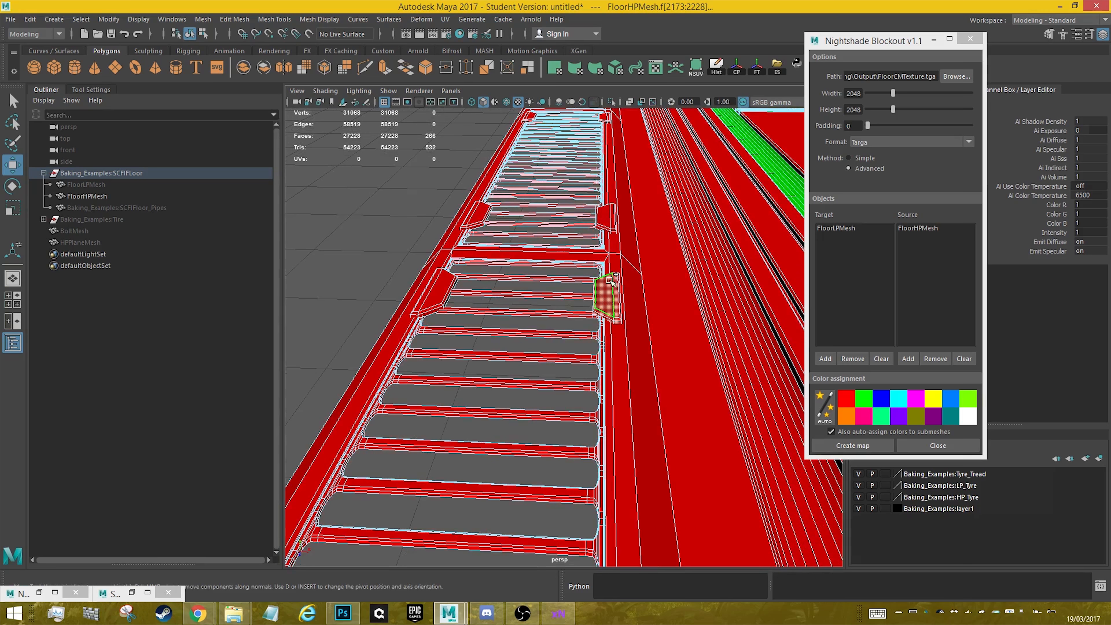
shift+double_click(607, 215)
shift+double_click(480, 212)
shift+double_click(431, 291)
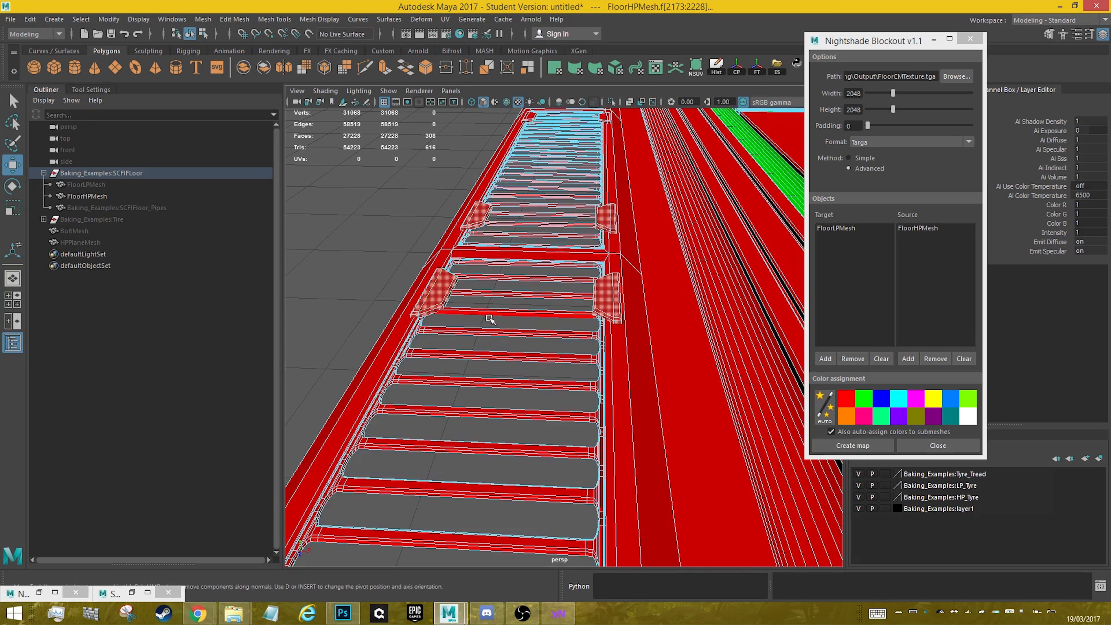
Add the four raised side clips around the second joint of the opposite outer grate strip to the selection
scroll(490, 318, down, 3)
shift+double_click(512, 261)
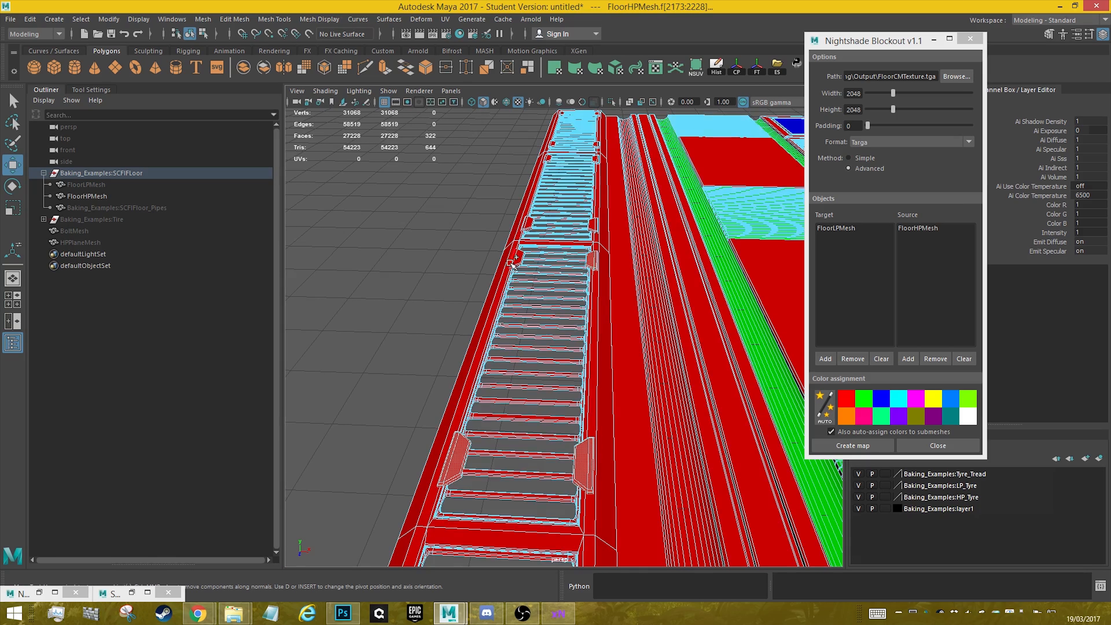
shift+double_click(528, 223)
shift+double_click(531, 223)
shift+double_click(593, 225)
Add the raised side clips around the third joint and at the far end of that grate strip to the selection
alt+middle_drag(599, 232, 619, 317)
scroll(619, 317, up, 3)
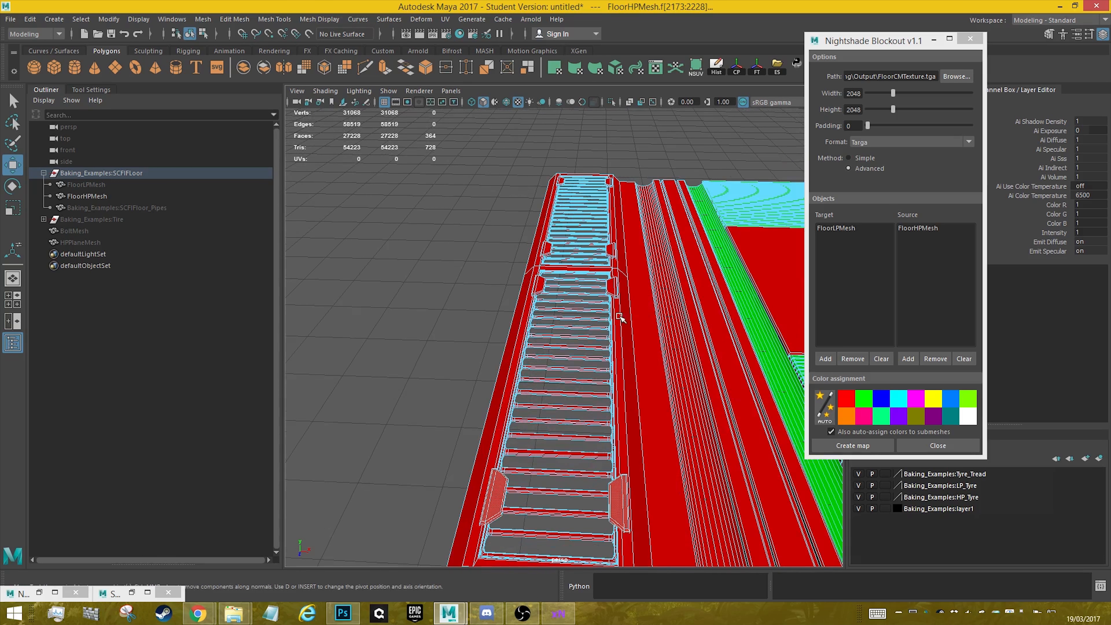
shift+double_click(610, 284)
shift+double_click(611, 251)
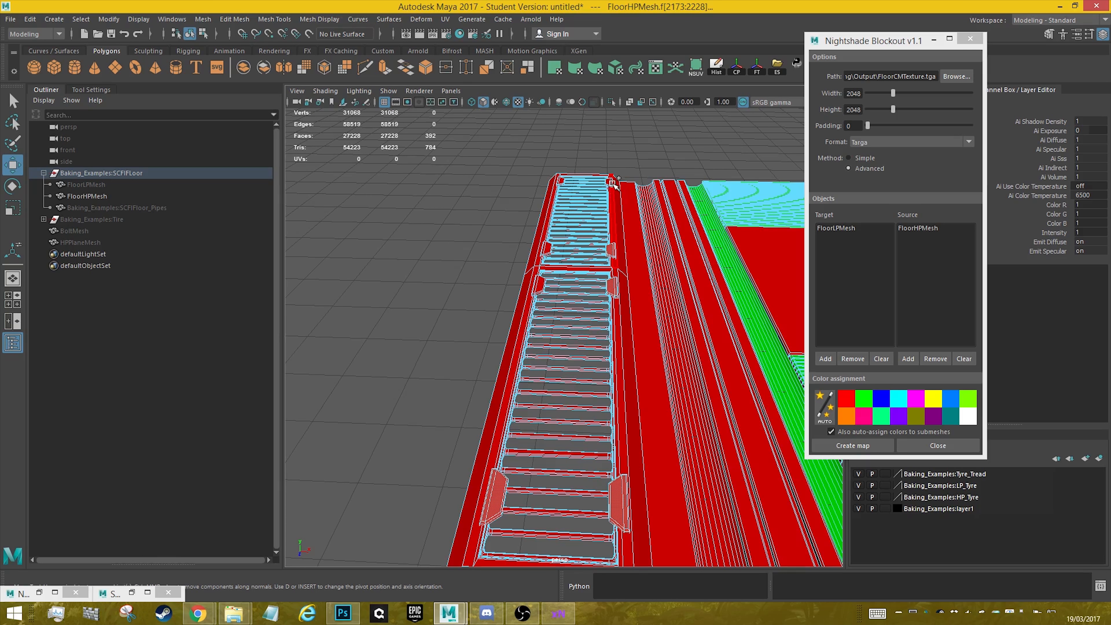
shift+double_click(569, 182)
shift+double_click(555, 240)
shift+double_click(539, 281)
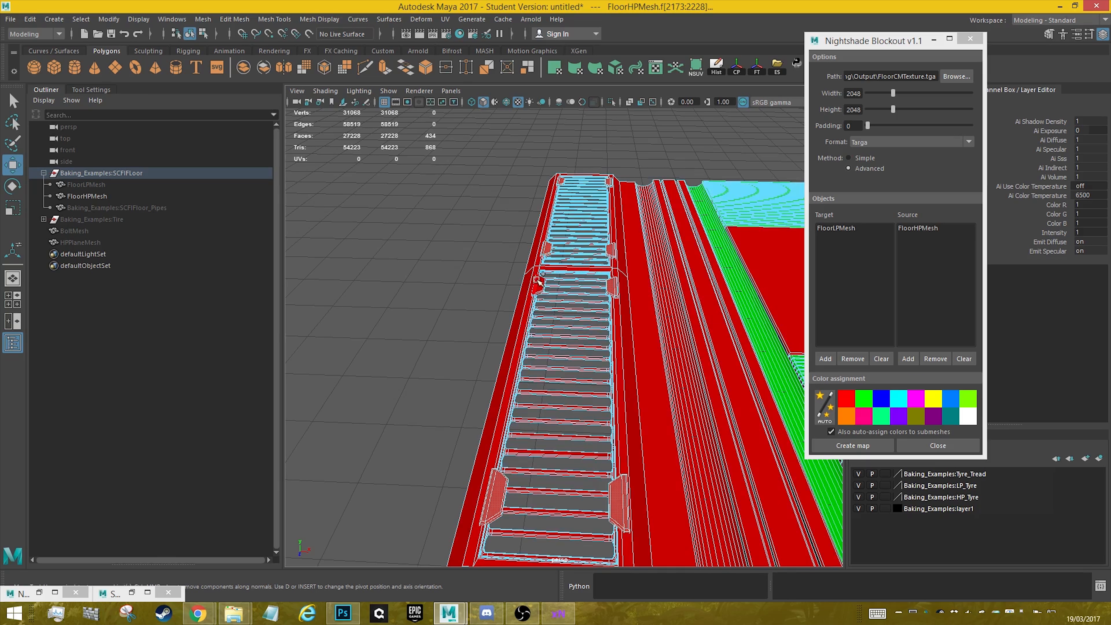
shift+double_click(571, 308)
Assign magenta to all selected clip faces, then return to object mode and clear the selection
alt+drag(645, 339, 569, 321)
scroll(660, 325, down, 10)
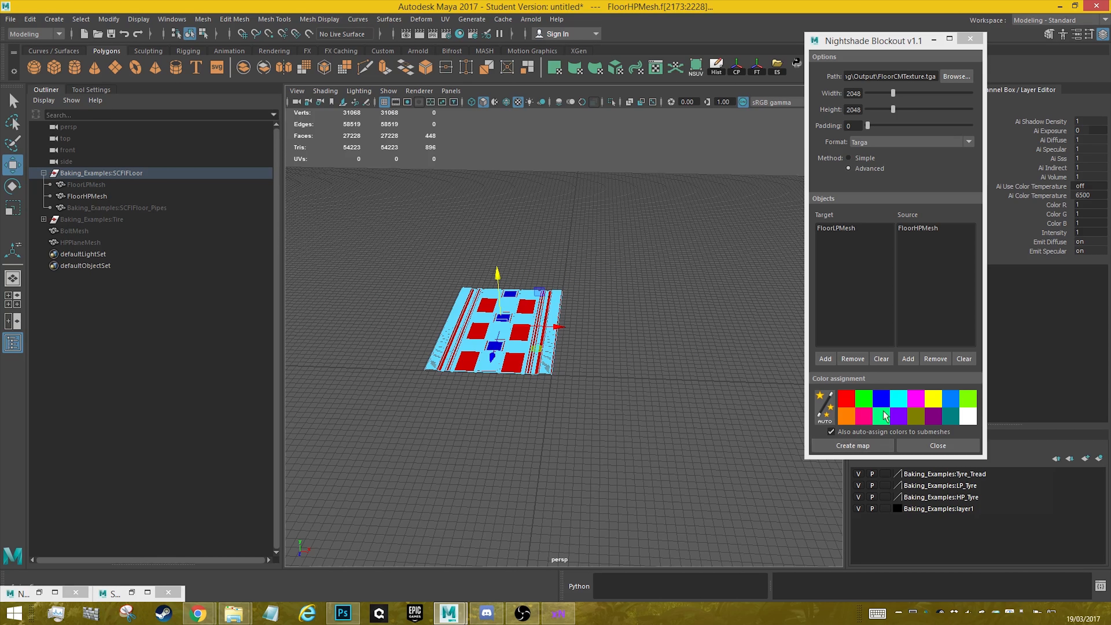
click(919, 401)
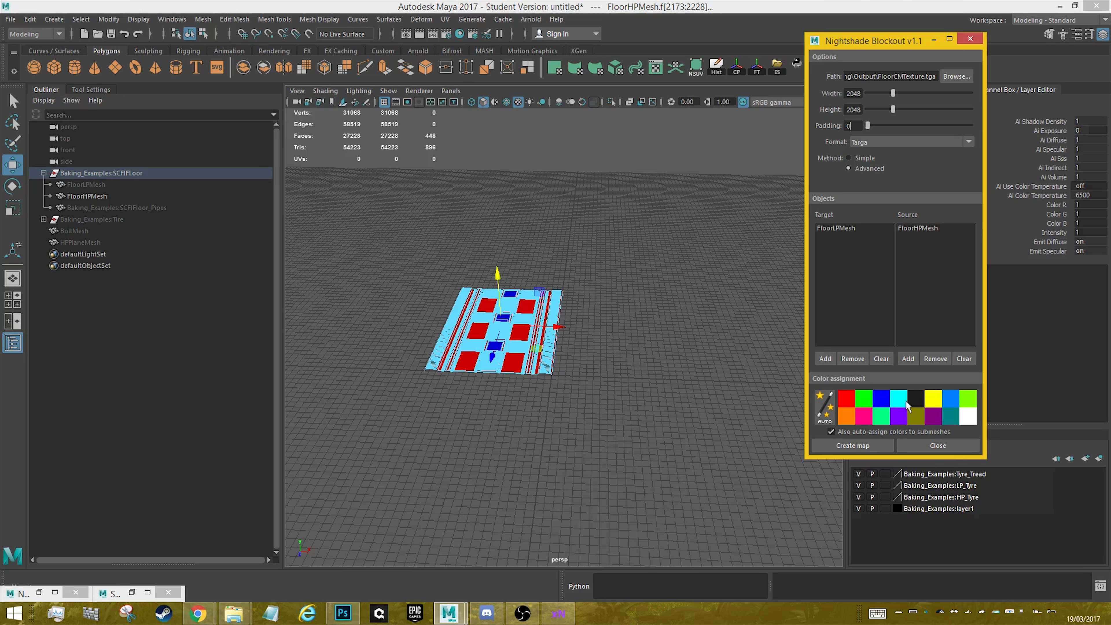
scroll(550, 336, up, 8)
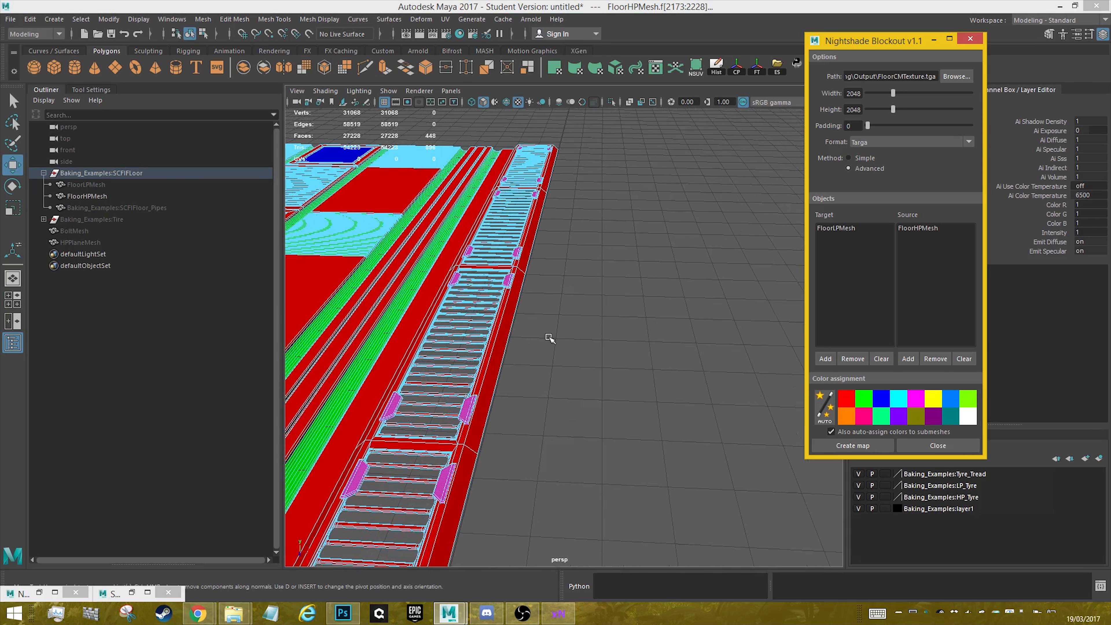
alt+middle_drag(411, 322, 571, 280)
right_drag(527, 280, 582, 263)
click(687, 296)
Examine the color assignments of the panels, strips and side clips across FloorHPMesh from several angles
scroll(687, 296, down, 5)
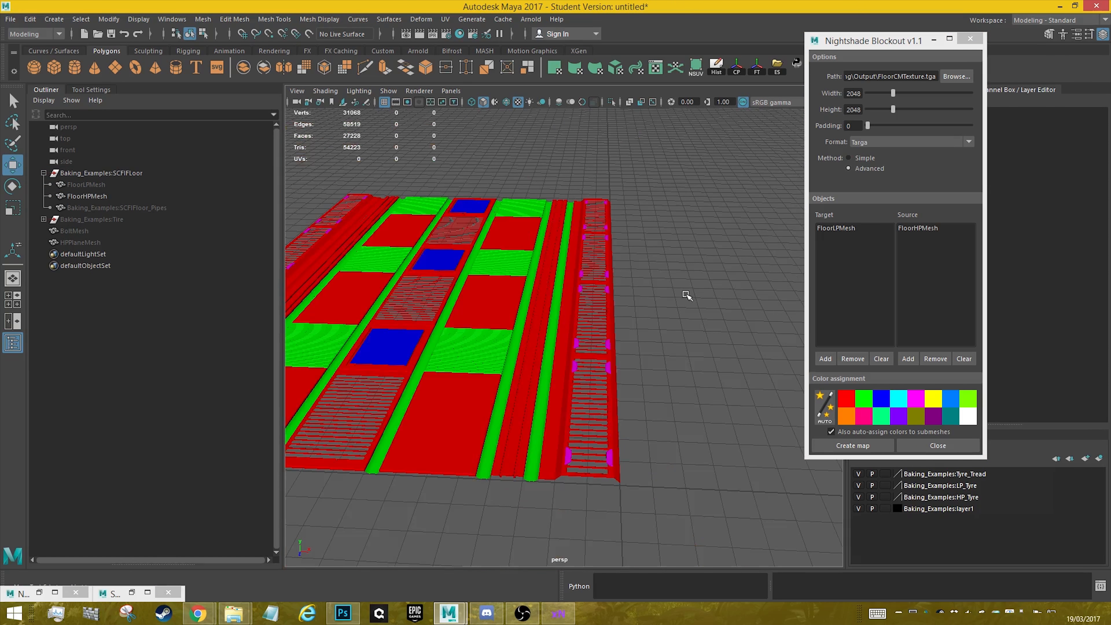
scroll(686, 296, down, 4)
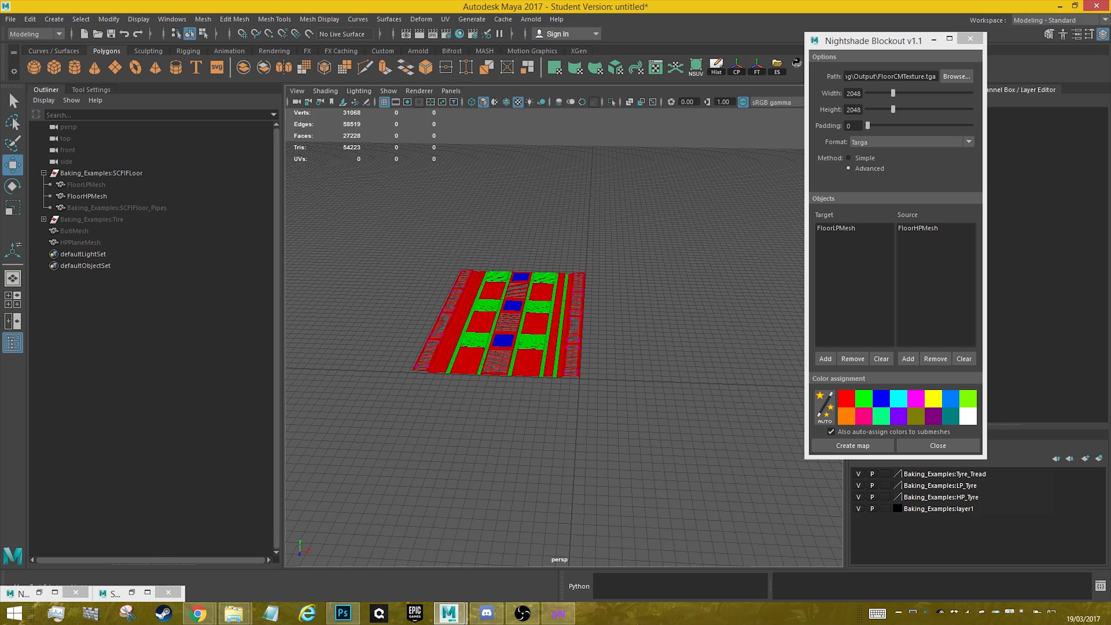
scroll(548, 238, up, 8)
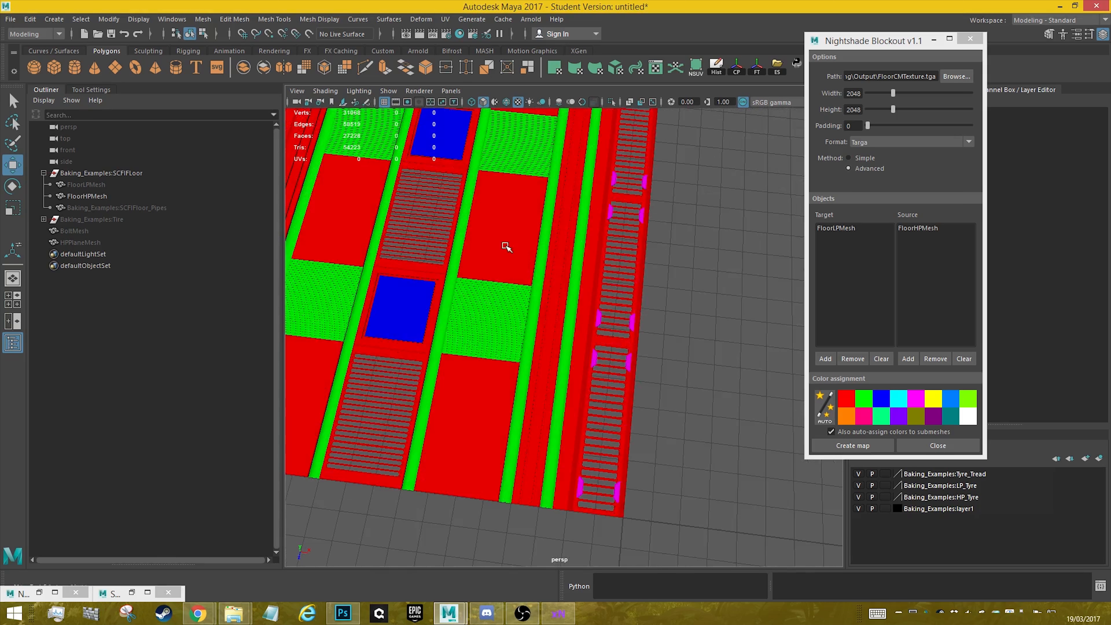
alt+middle_drag(506, 246, 603, 263)
scroll(577, 255, down, 5)
alt+drag(558, 264, 587, 298)
scroll(603, 257, up, 7)
scroll(664, 353, down, 5)
alt+middle_drag(599, 345, 603, 309)
alt+drag(603, 308, 849, 359)
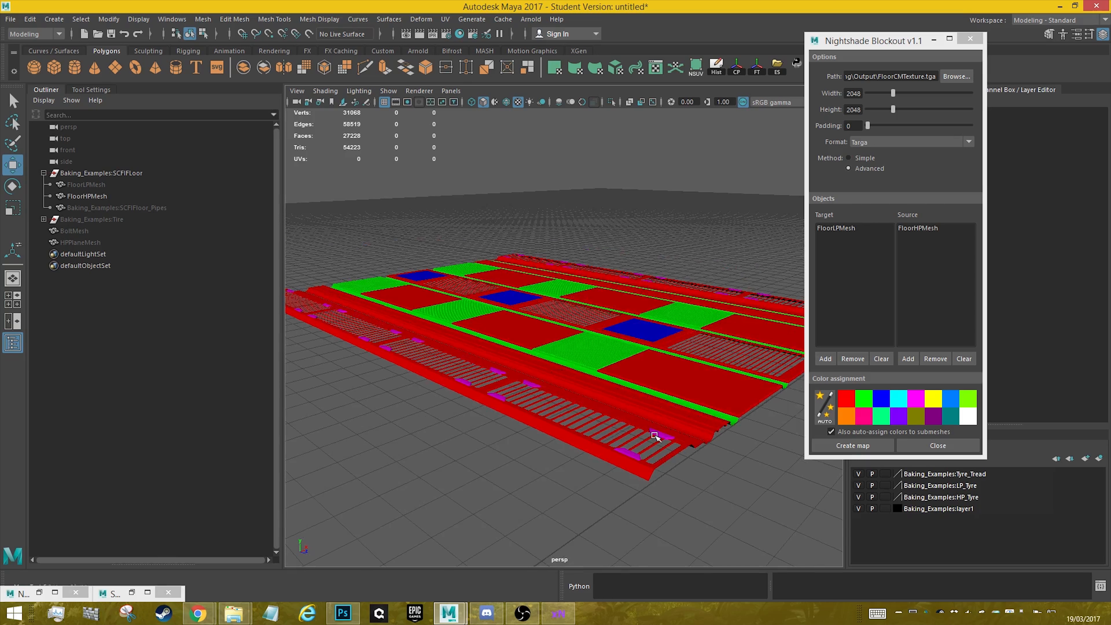
alt+drag(633, 352, 636, 323)
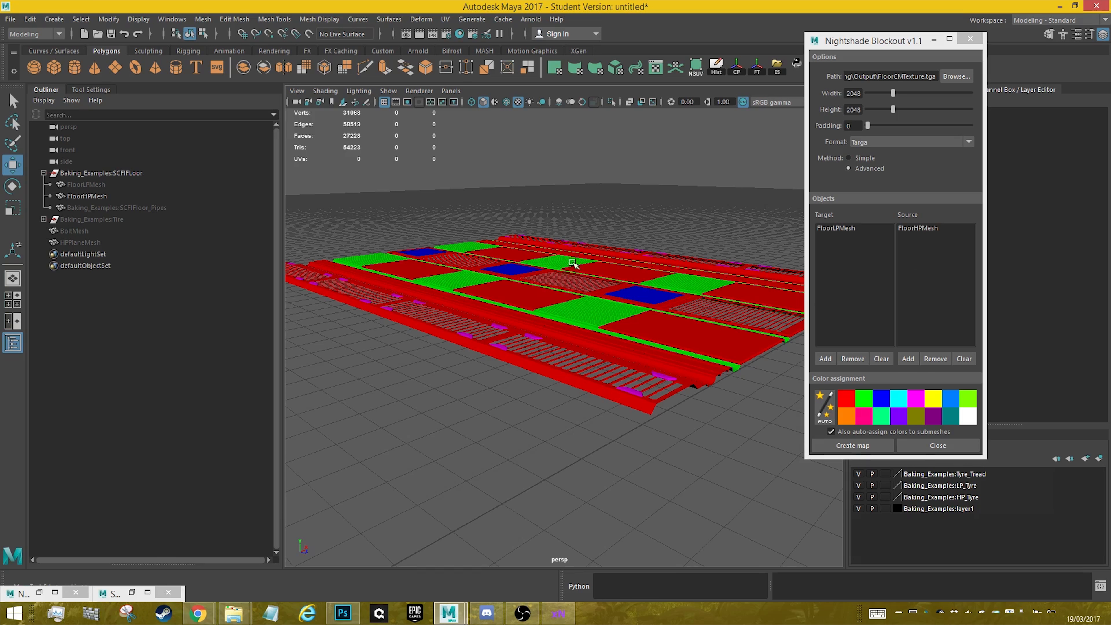
alt+drag(664, 360, 635, 308)
scroll(669, 298, down, 5)
alt+drag(704, 285, 631, 313)
scroll(616, 326, up, 6)
scroll(634, 320, down, 4)
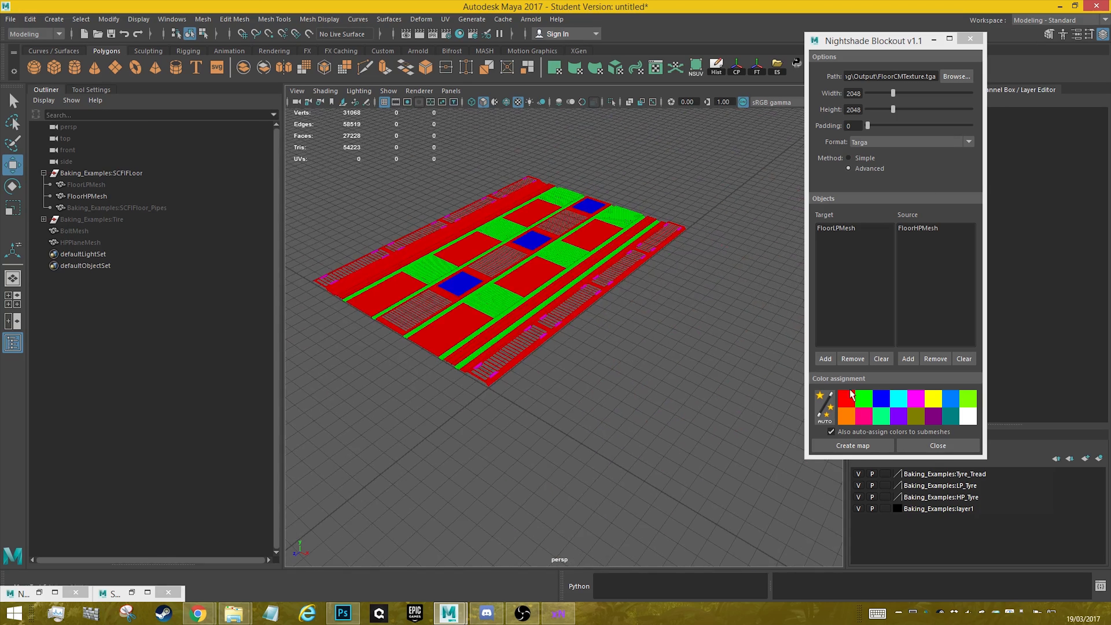
Create the blockout color map and bring up its Output folder in File Explorer
click(871, 444)
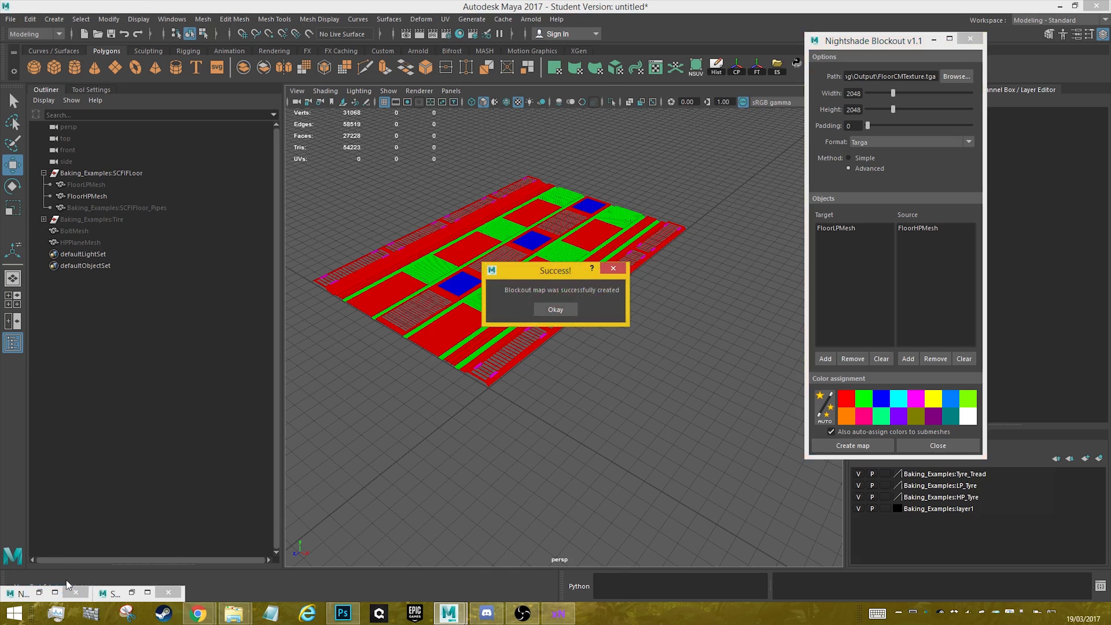
click(540, 311)
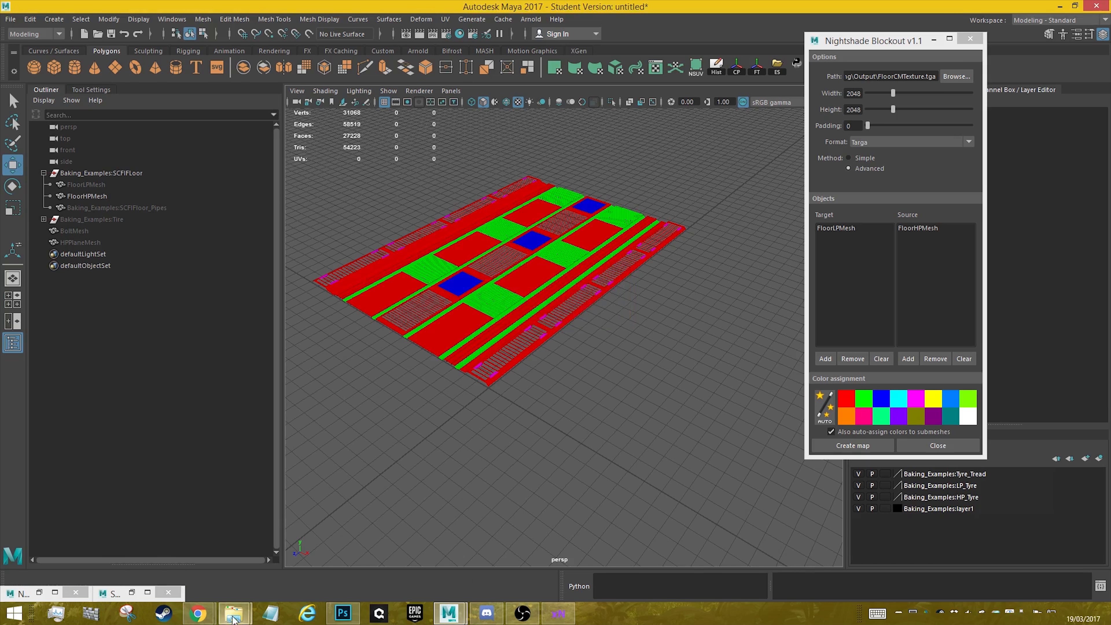
mouse_move(234, 613)
click(172, 556)
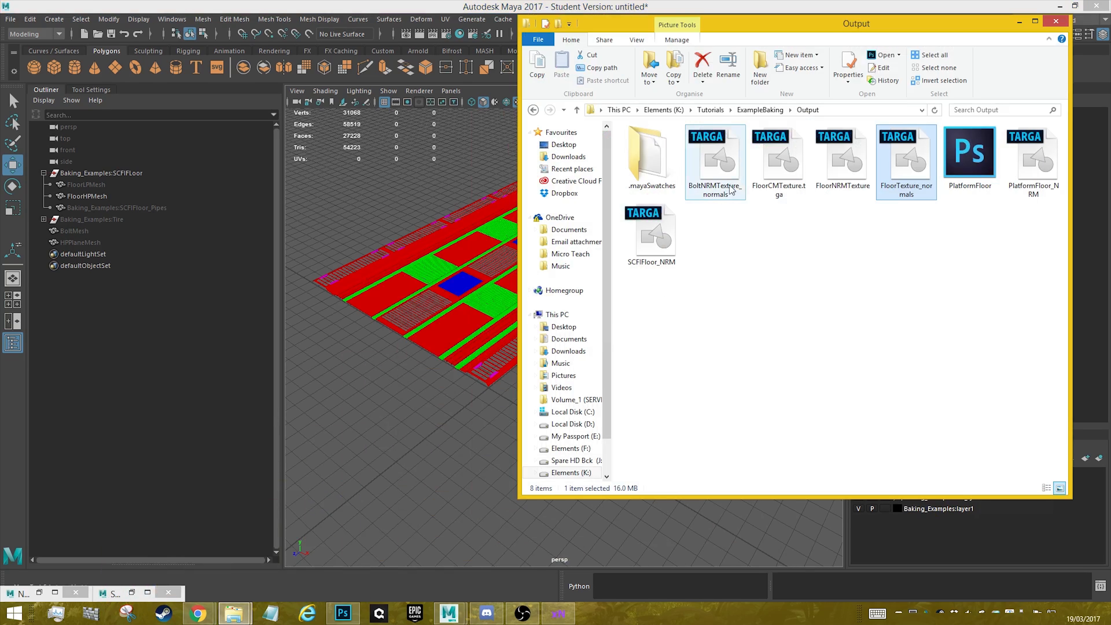
Remove the extra .tga from the baked texture's file name, leaving FloorCMTexture, and open the file in Photoshop
click(788, 151)
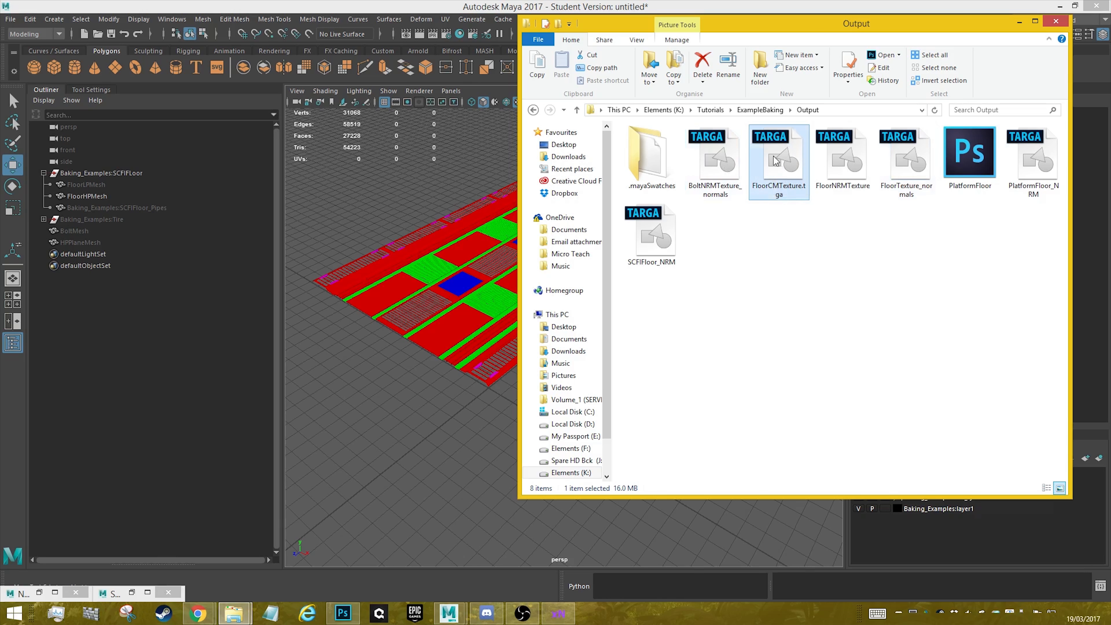
right_click(790, 150)
click(665, 413)
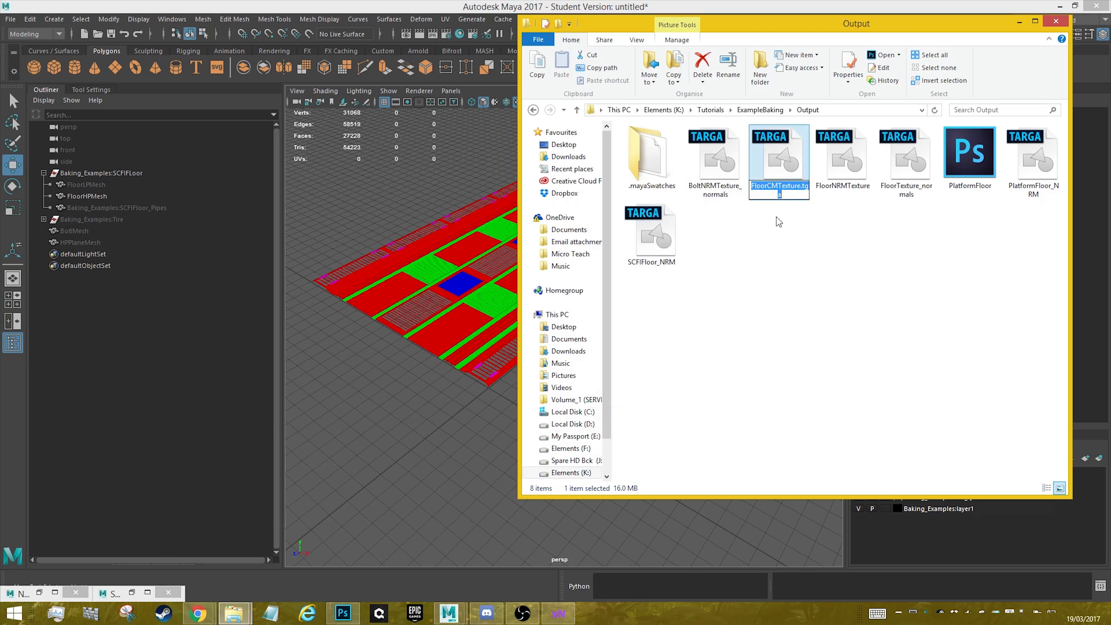
drag(783, 195, 766, 195)
key(BackSpace)
key(Return)
double_click(790, 151)
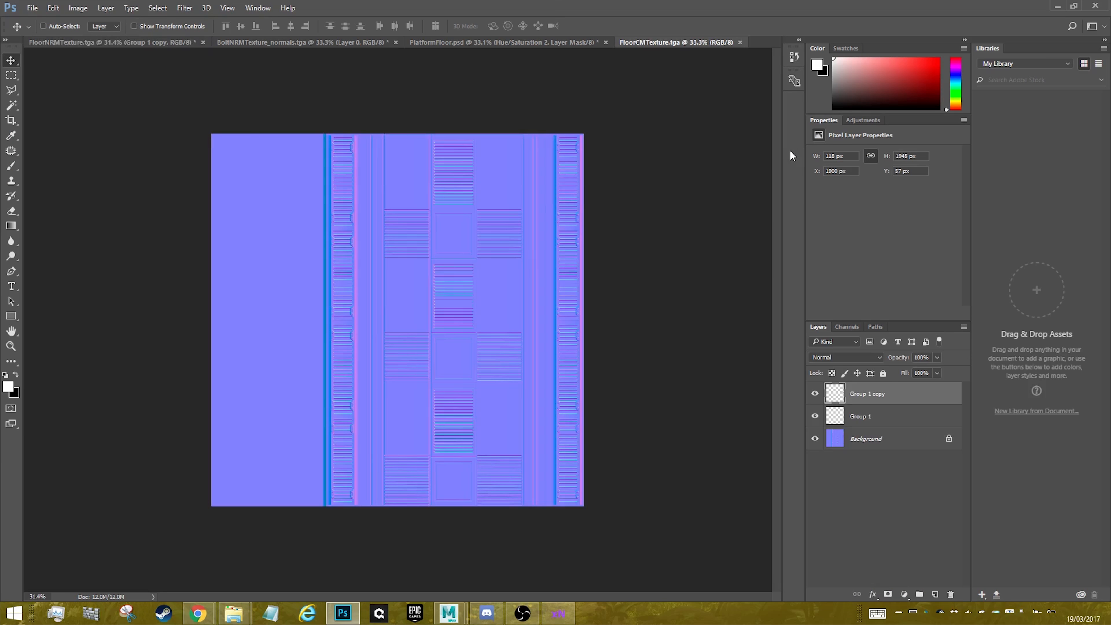
Examine the grate slots and magenta clip areas of the baked FloorCMTexture map up close
alt+scroll(269, 171, up, 2)
alt+scroll(268, 171, up, 5)
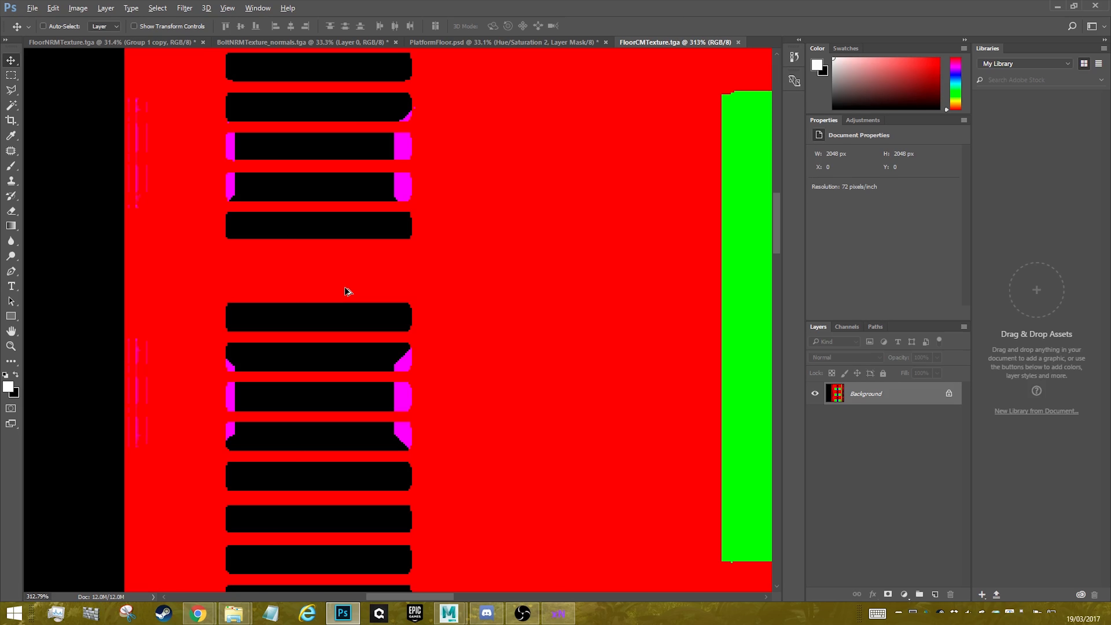
alt+scroll(345, 287, down, 6)
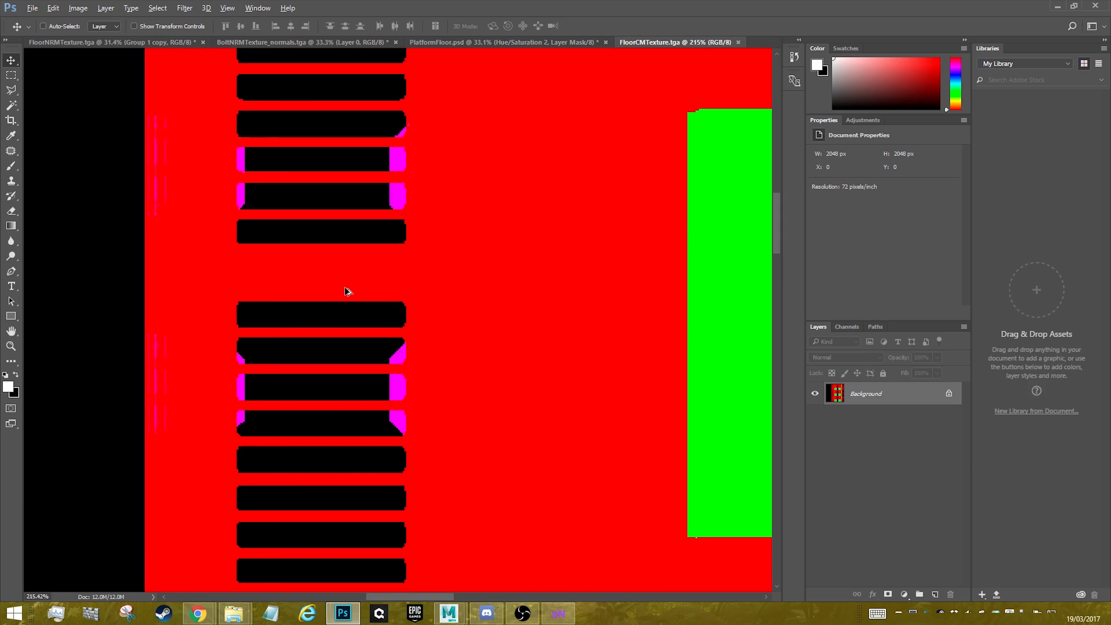
alt+scroll(367, 272, up, 2)
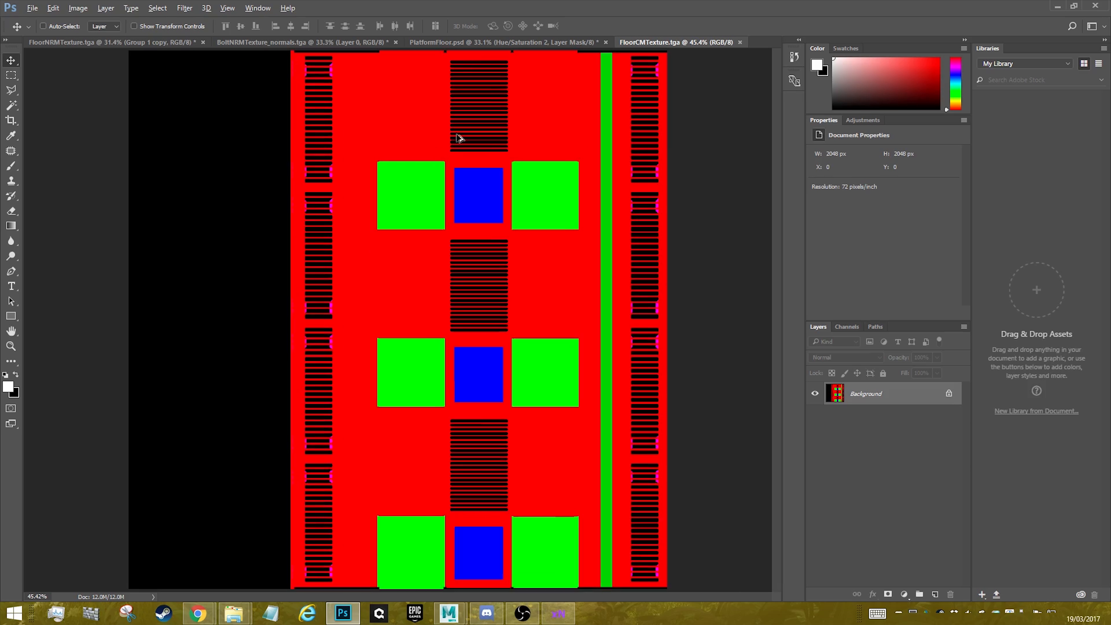
Show Layer 20 of the ColourMap group in PlatformFloor.psd and examine how its grates and bolts are colored
click(110, 41)
click(243, 42)
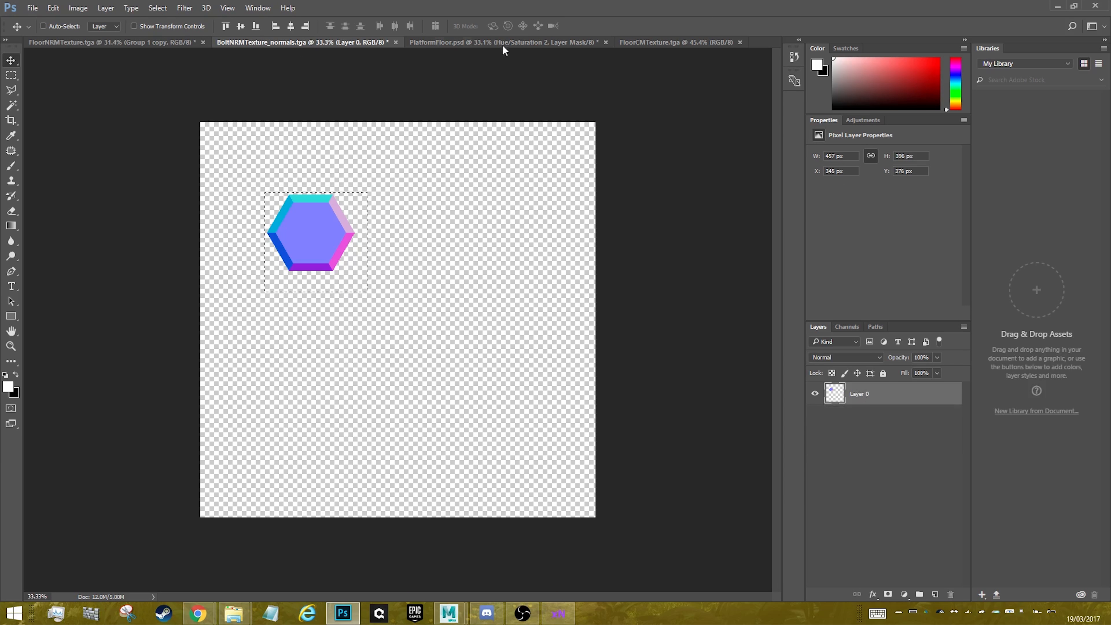
click(501, 43)
click(816, 464)
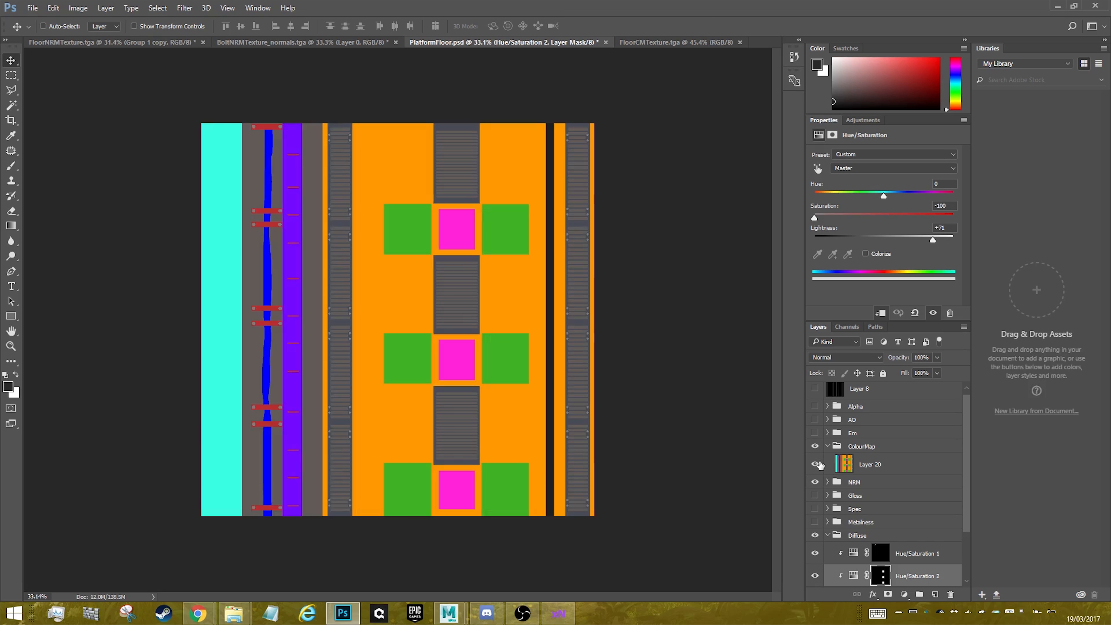
alt+scroll(355, 416, up, 11)
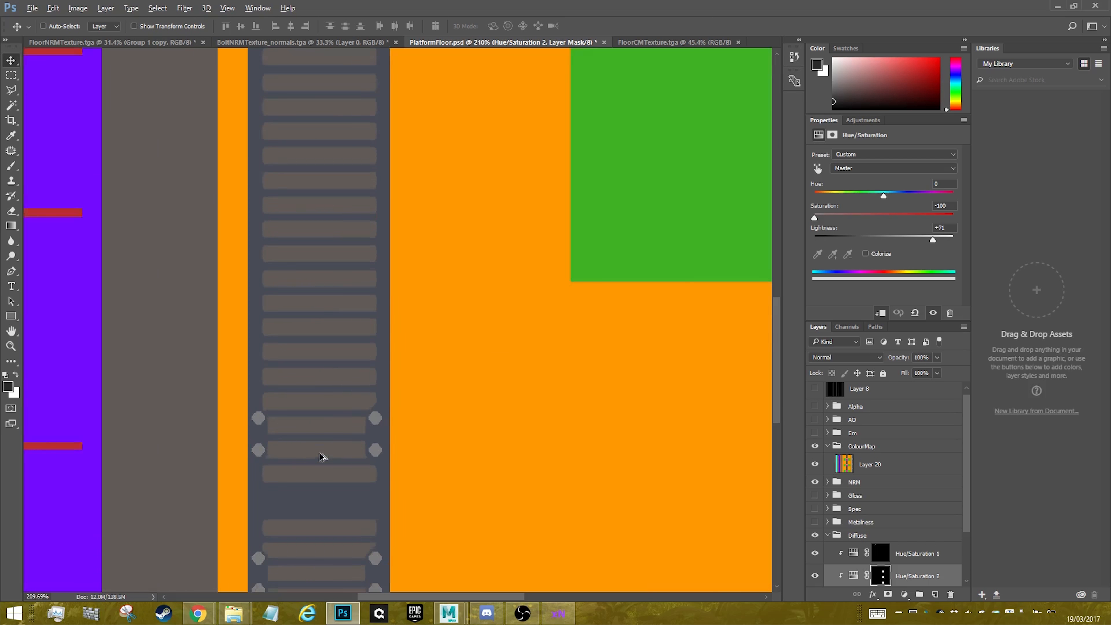
alt+scroll(324, 451, down, 11)
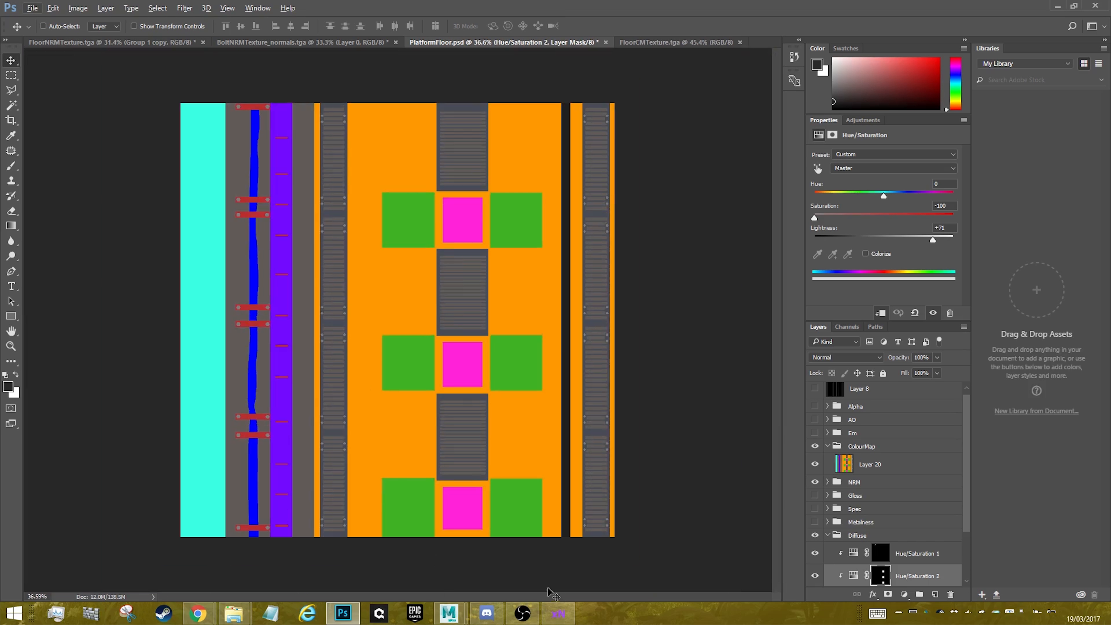
mouse_move(555, 617)
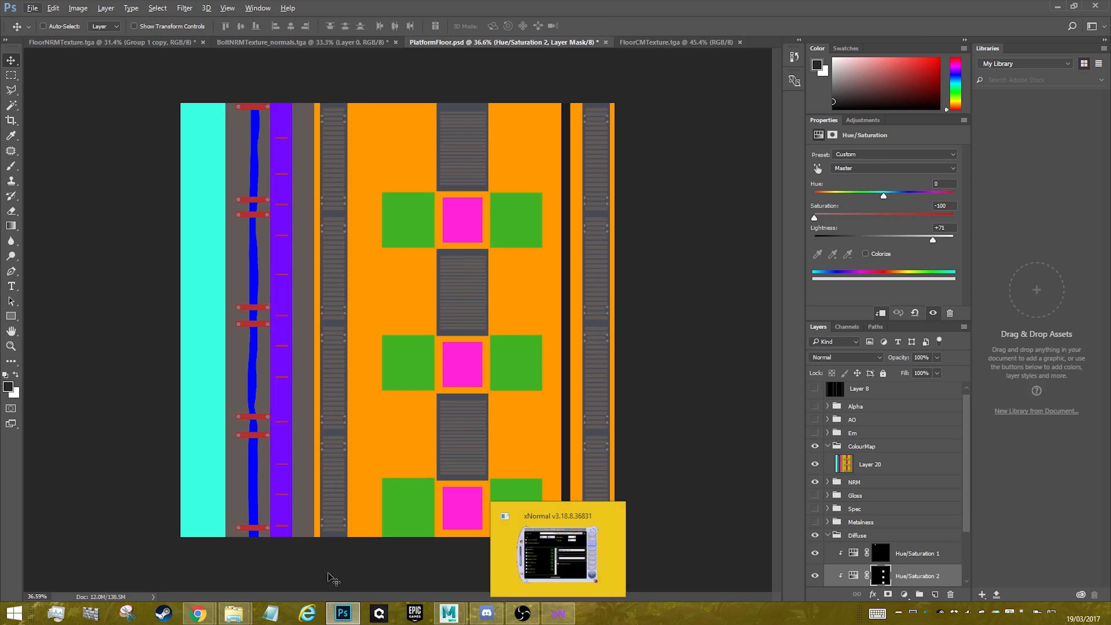
Outline the right-hand magenta clip above a grate joint in FloorCMTexture.tga with a Polygonal Lasso selection
click(649, 41)
alt+scroll(363, 326, up, 8)
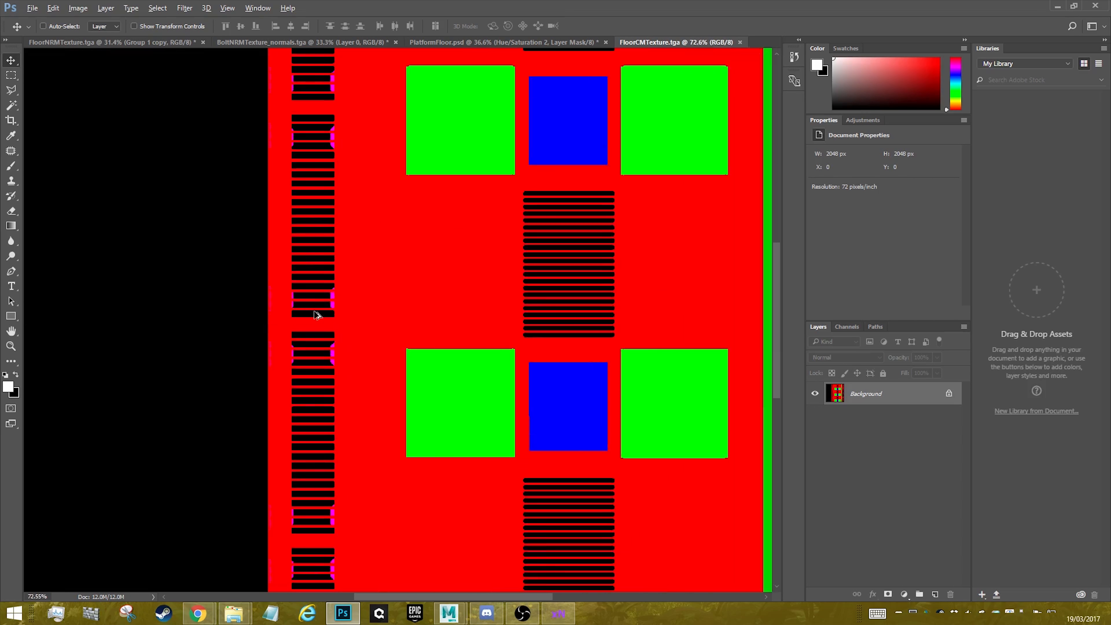
alt+scroll(354, 338, up, 1)
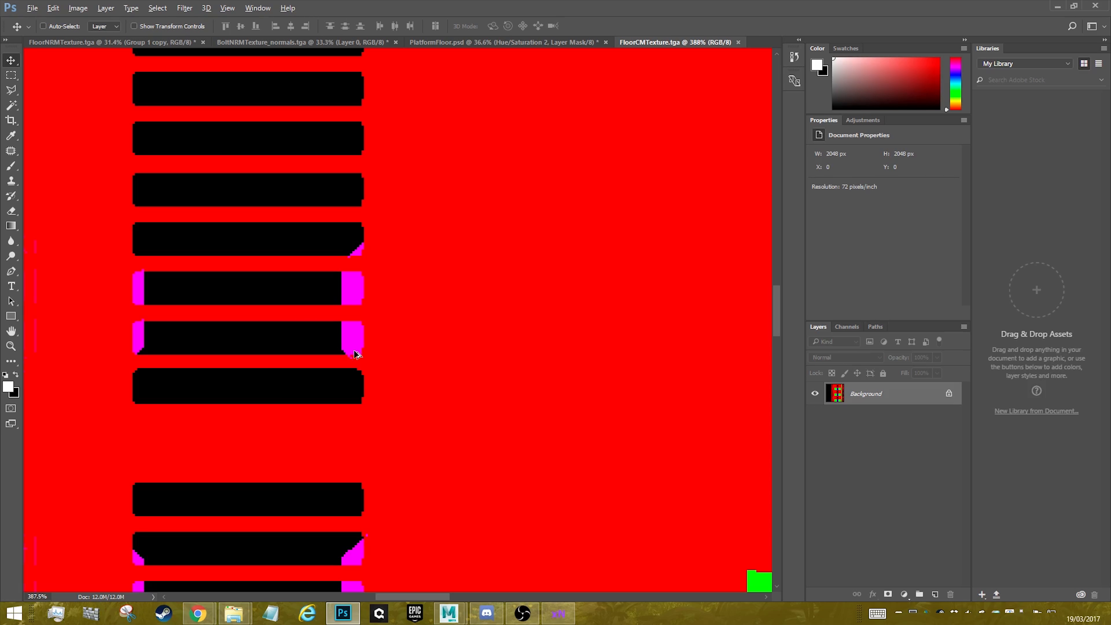
click(12, 90)
alt+scroll(348, 350, up, 2)
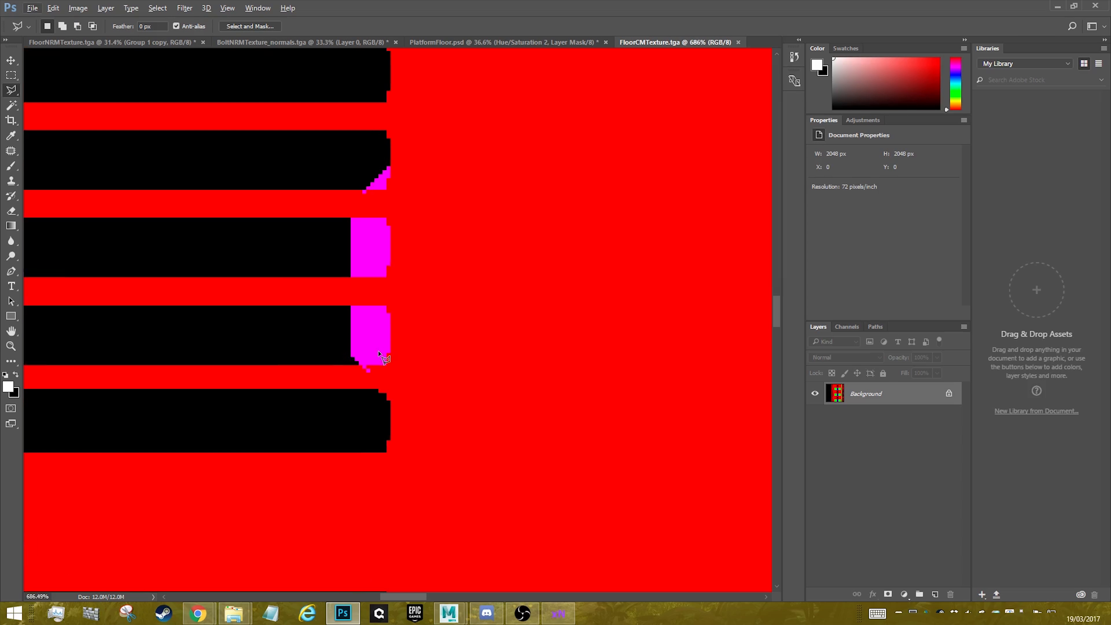
click(352, 357)
click(394, 401)
click(395, 164)
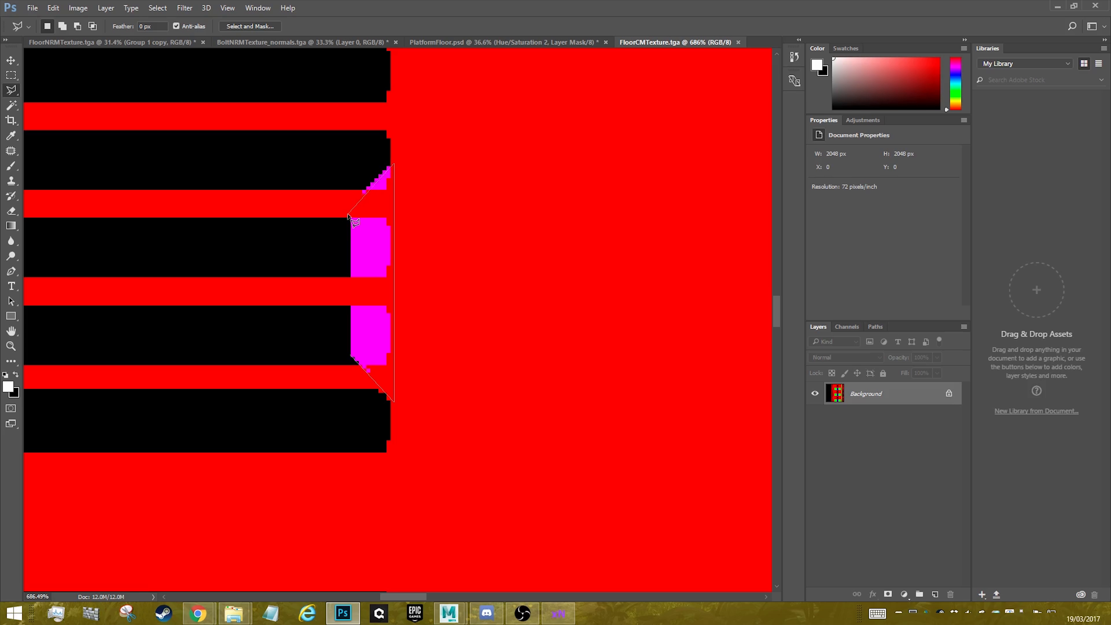
click(352, 361)
alt+scroll(454, 335, down, 3)
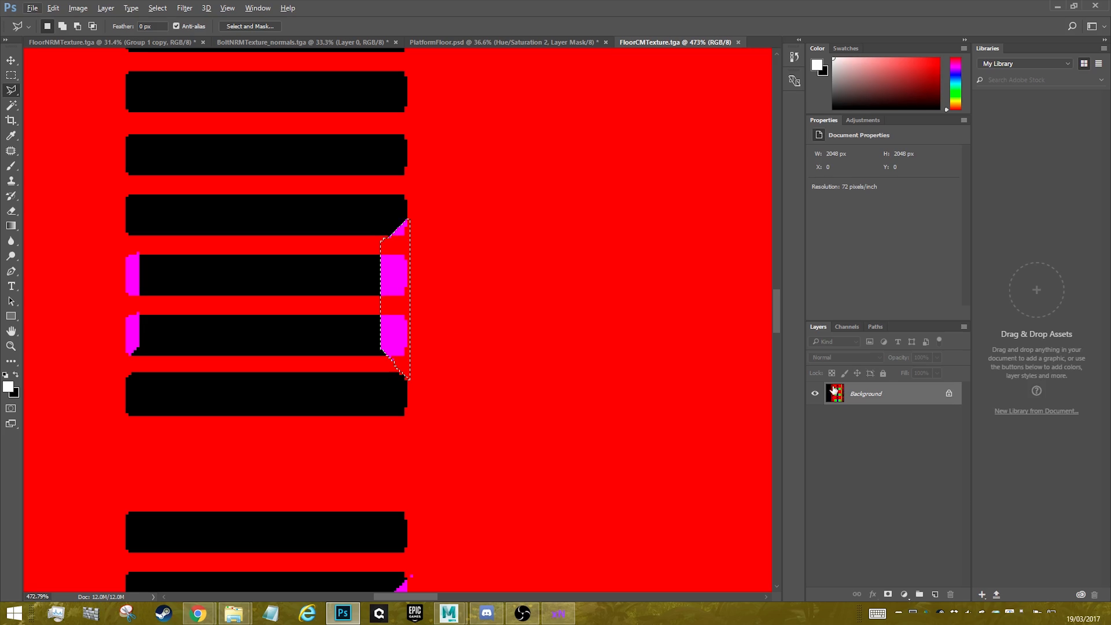
Add a new layer in FloorCMTexture.tga and fill the selected clip outline with the magenta sampled from the clip
key(b)
key(ctrl+shift+n)
key(Return)
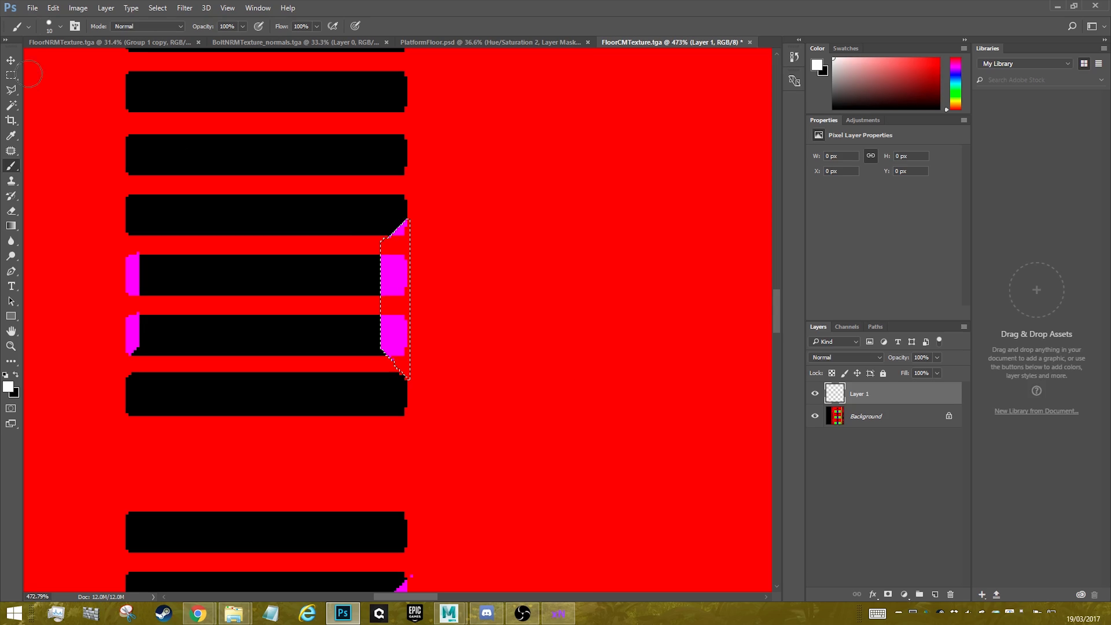
key(l)
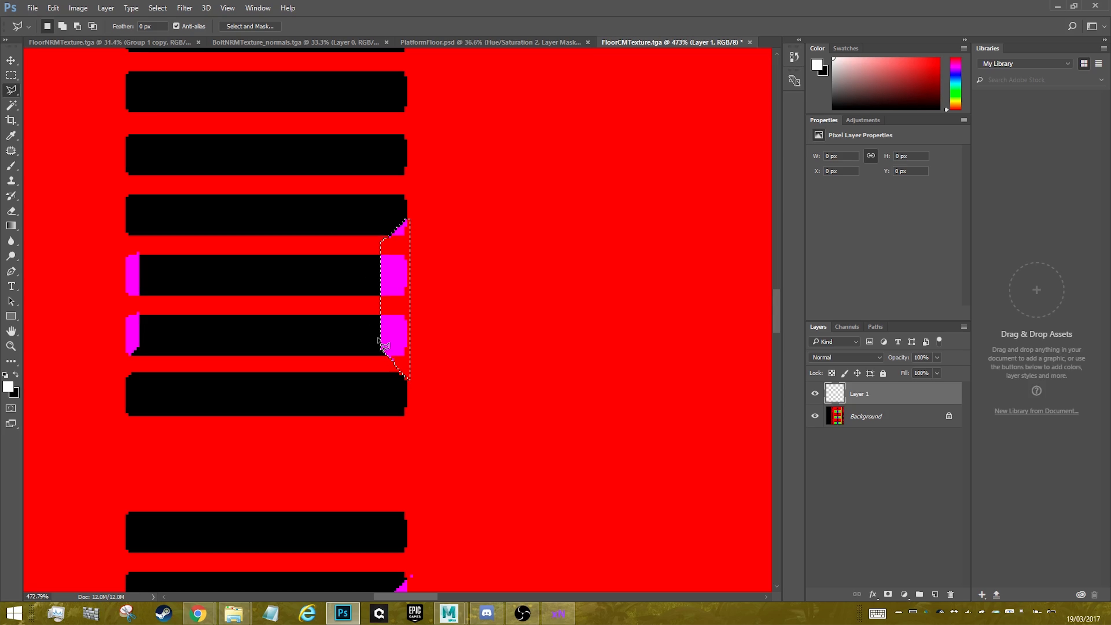
key(b)
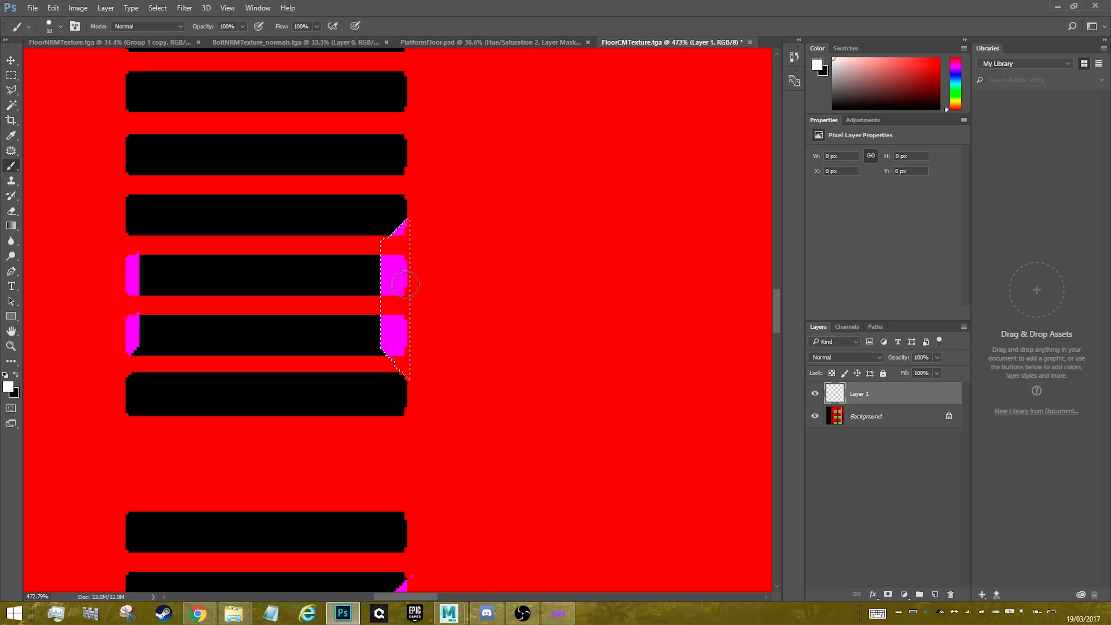
alt+click(394, 270)
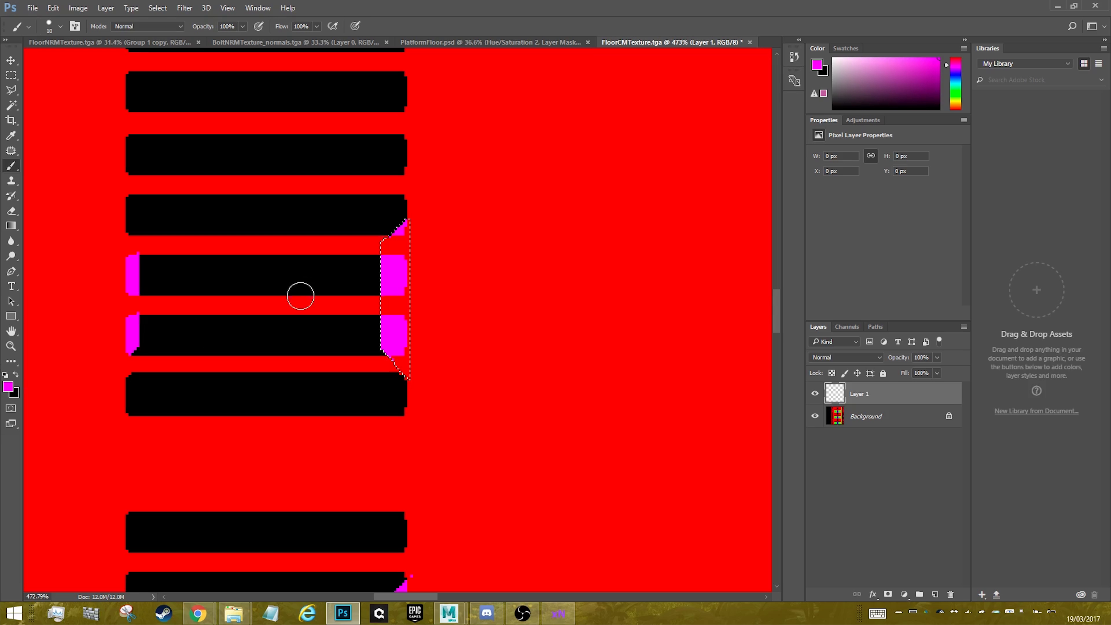
key(alt+BackSpace)
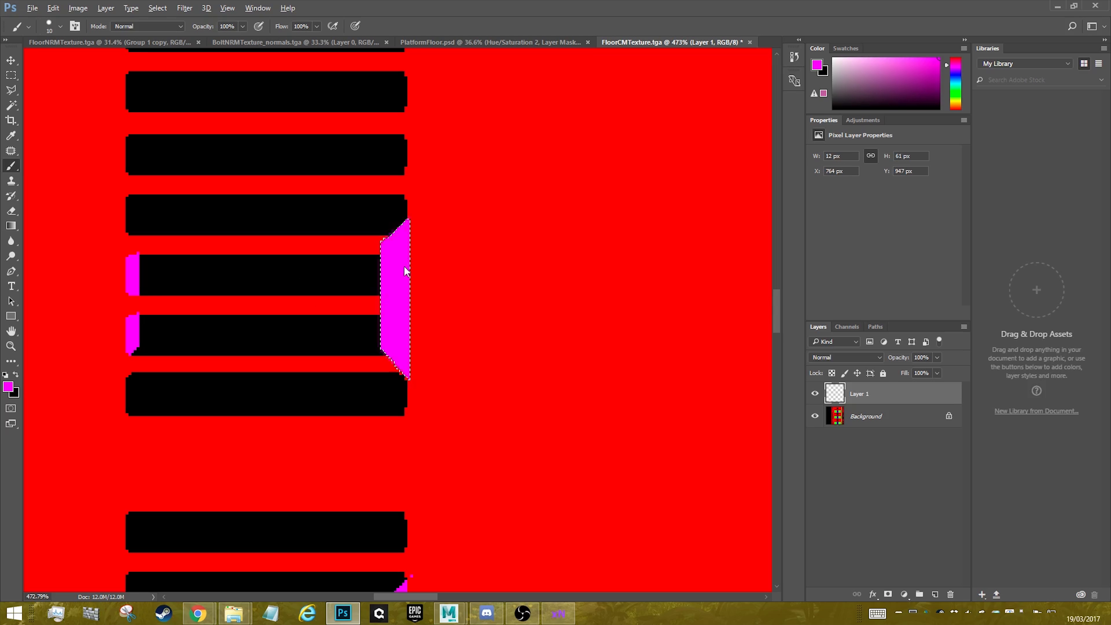
Duplicate the solid magenta clip along the left grate column, covering the right-hand clip at each of the other grate joints
alt+scroll(450, 254, down, 8)
alt+scroll(382, 250, down, 2)
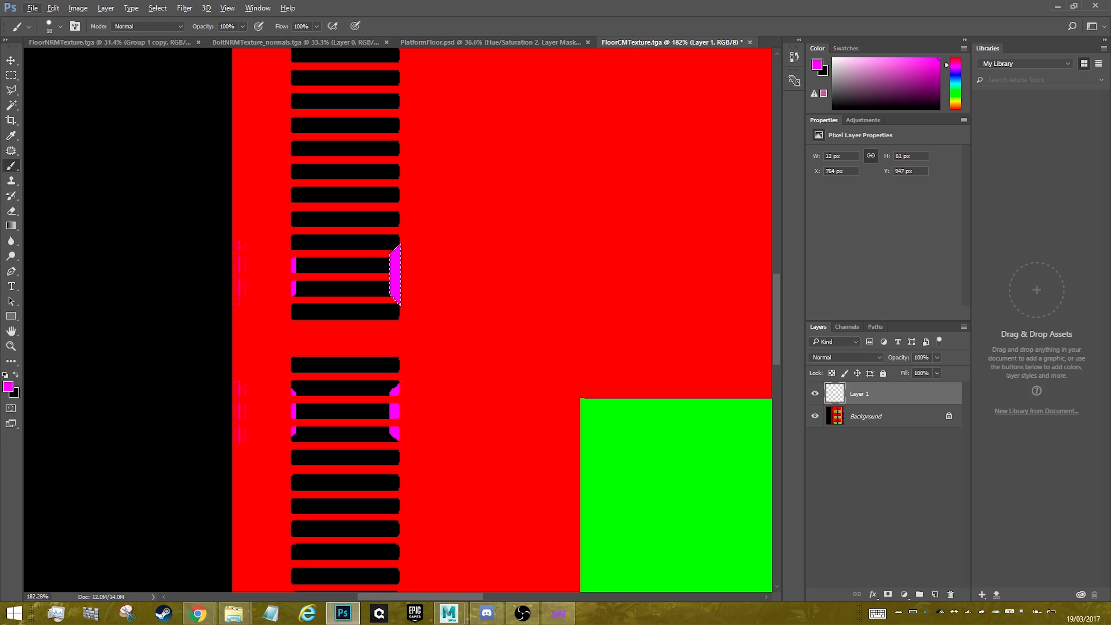
key(v)
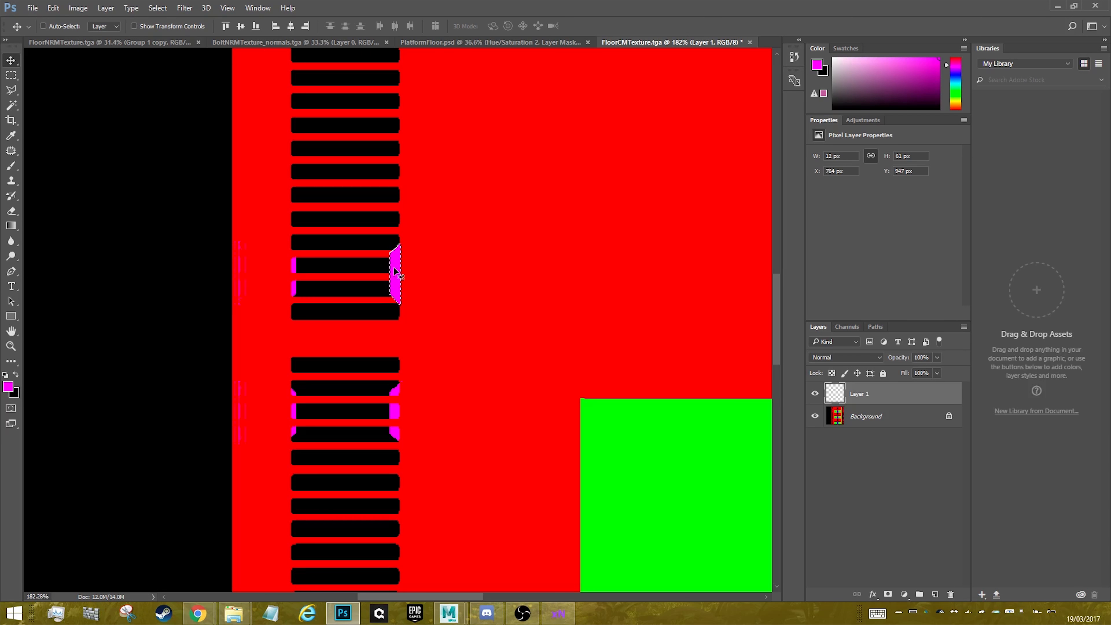
alt+drag(394, 270, 394, 406)
scroll(458, 418, down, 6)
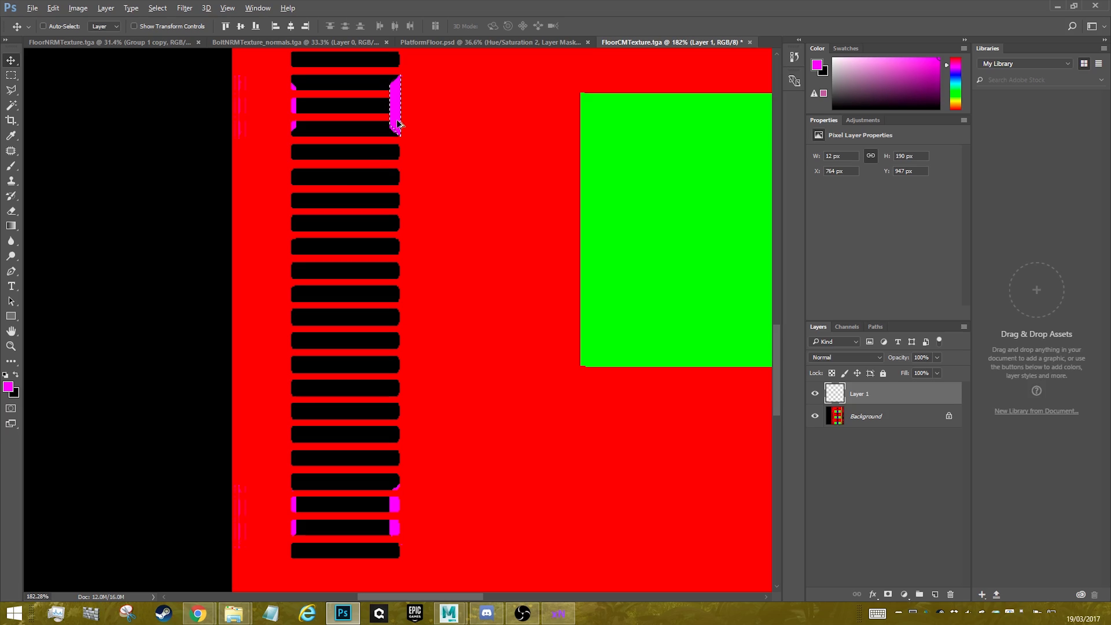
alt+drag(399, 124, 394, 493)
scroll(428, 499, down, 1)
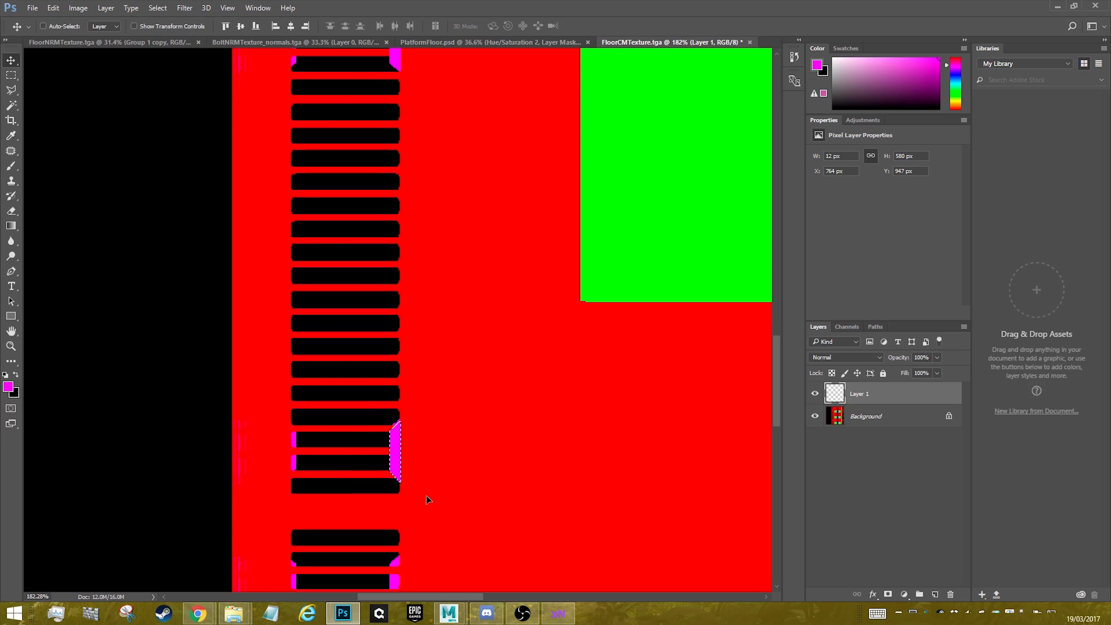
scroll(428, 499, down, 4)
drag(384, 263, 396, 384)
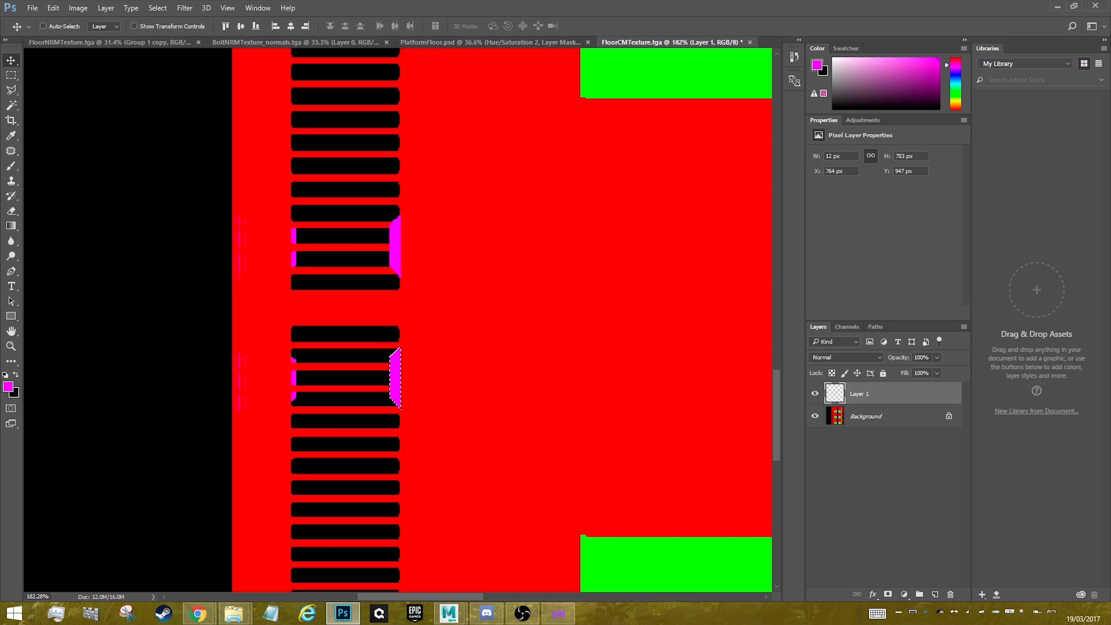
Select all the clips on Layer 1 and duplicate them onto the opposite, left edge of the same grate column
alt+scroll(602, 368, down, 5)
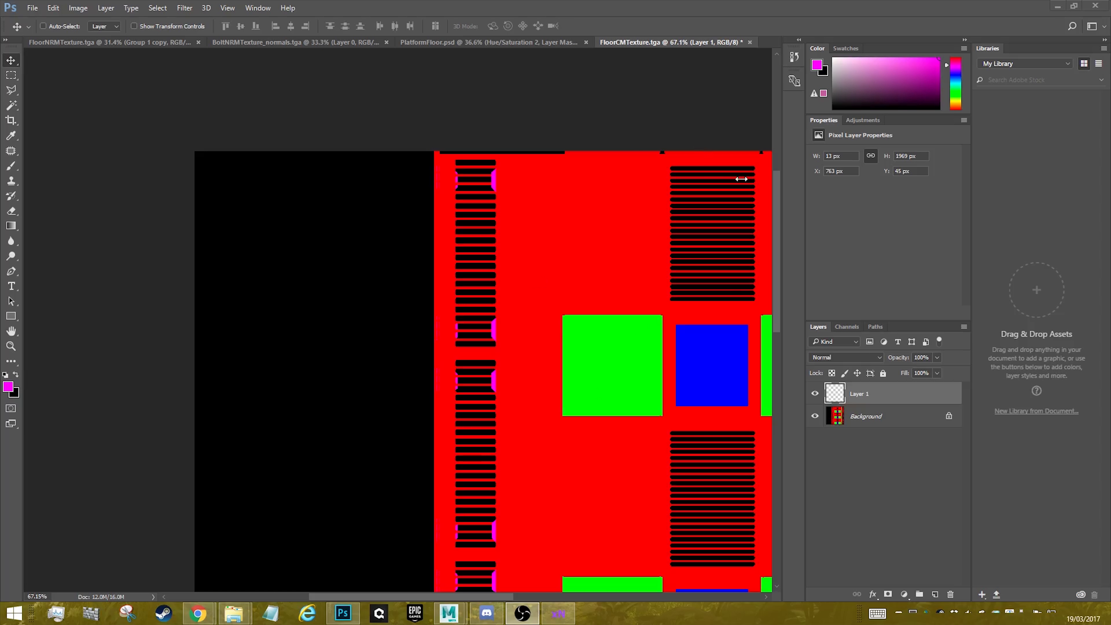
click(781, 265)
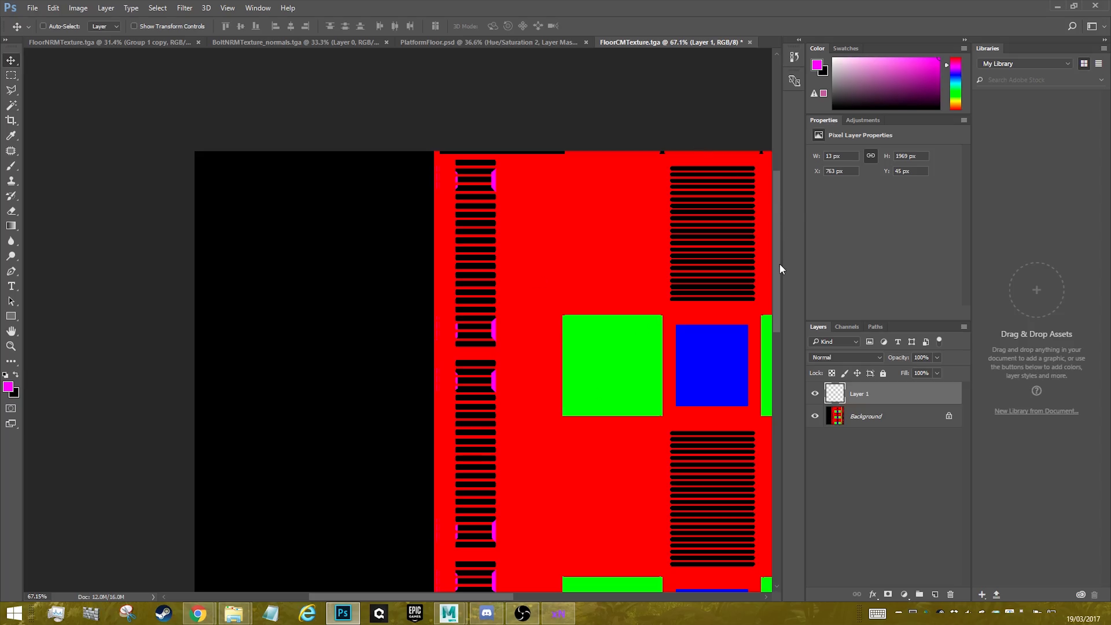
ctrl+click(842, 396)
drag(487, 186, 457, 186)
alt+scroll(456, 177, up, 8)
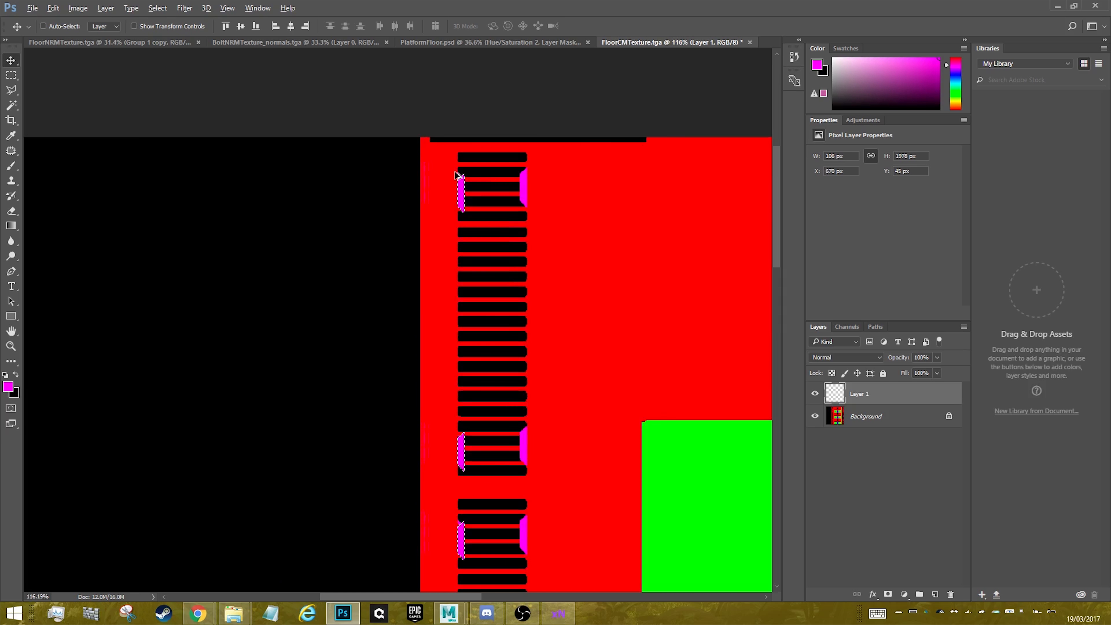
drag(480, 227, 461, 223)
alt+scroll(461, 223, down, 5)
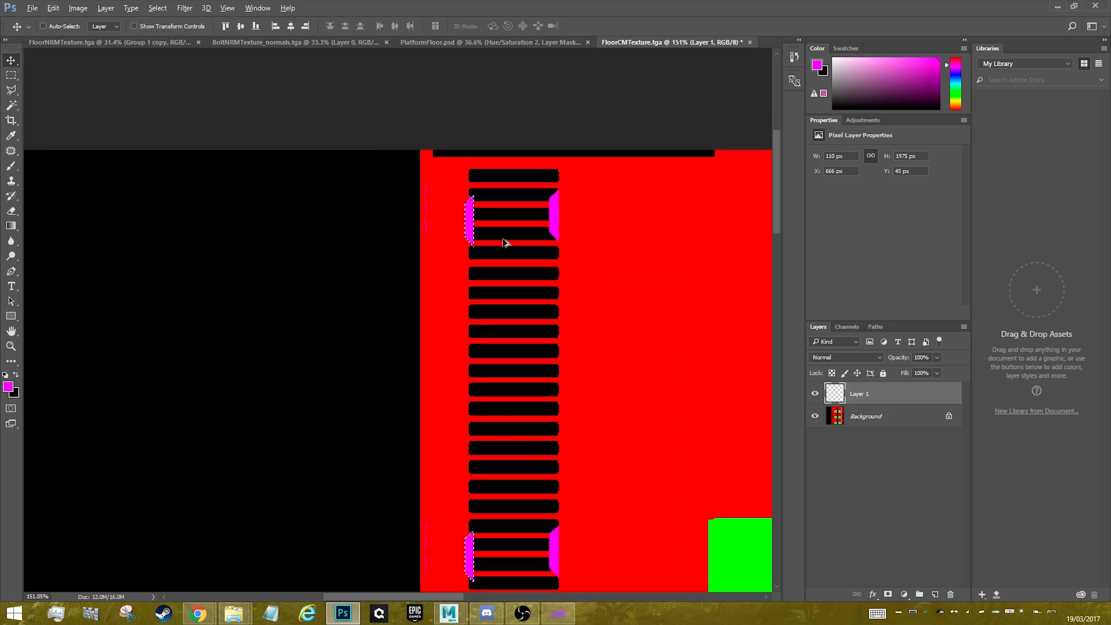
alt+scroll(505, 243, down, 3)
Flip the duplicated left-edge clips horizontally and move them 4 px up to line up with the grate slots
key(ctrl+t)
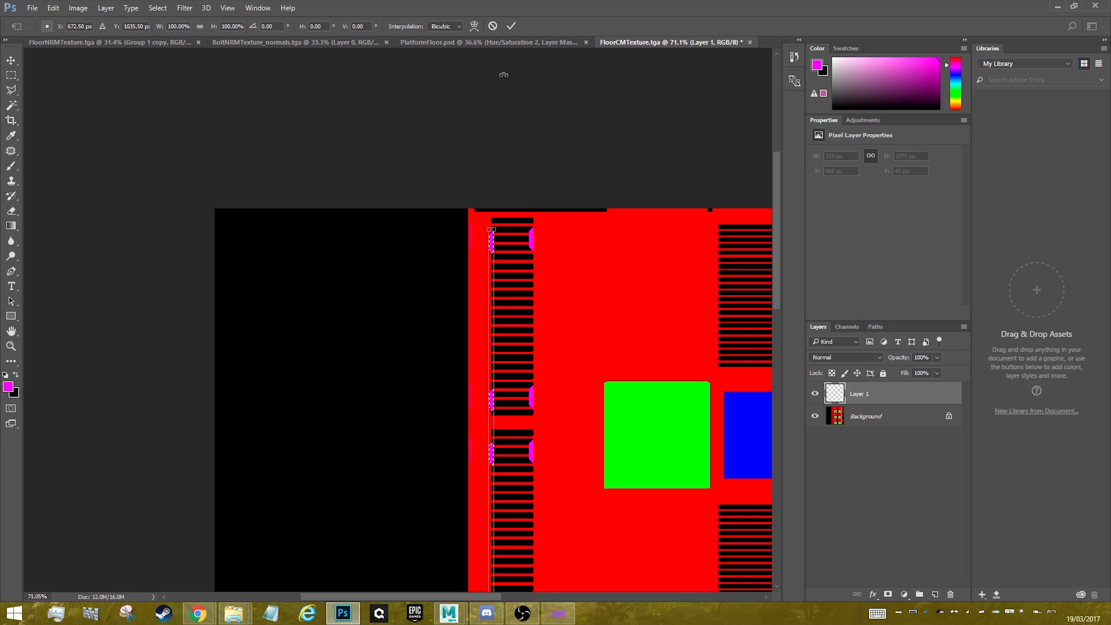
right_click(492, 308)
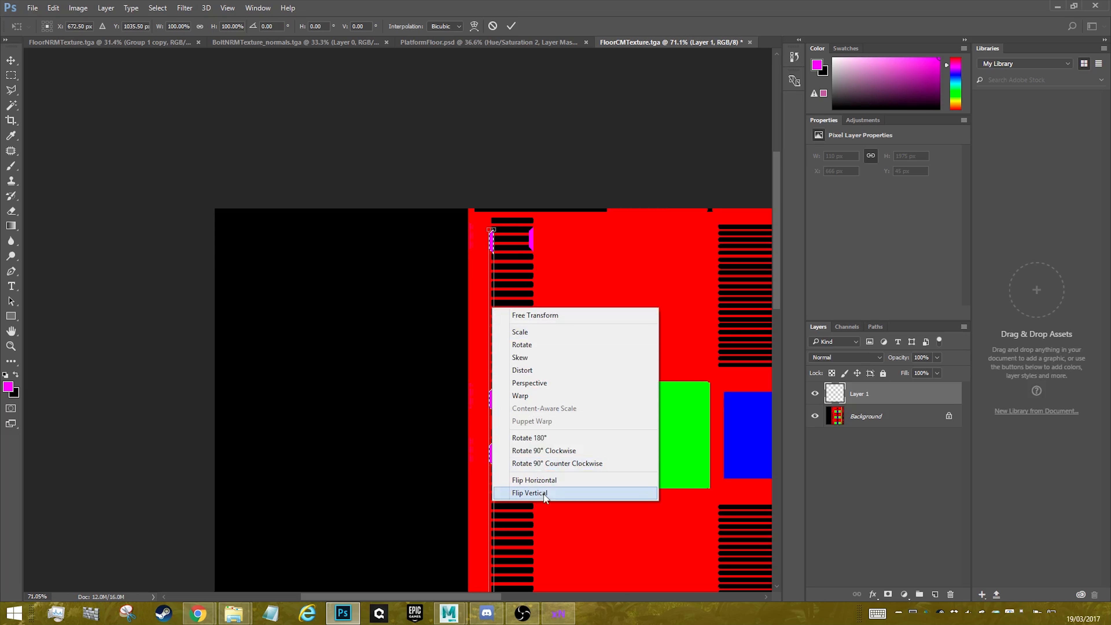
click(543, 480)
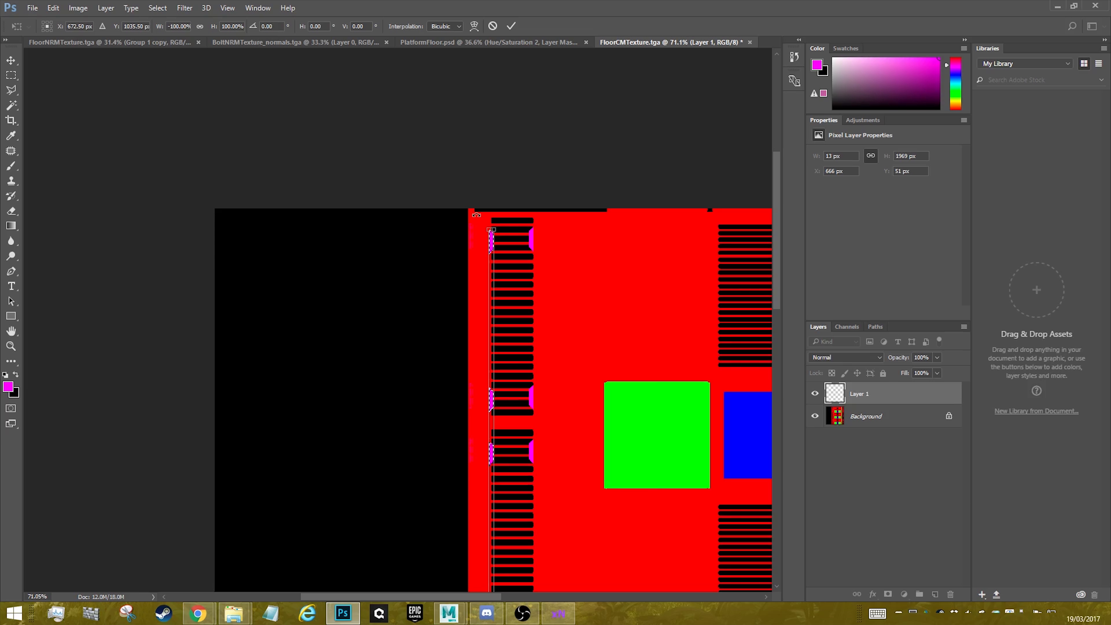
key(Return)
alt+scroll(489, 207, up, 2)
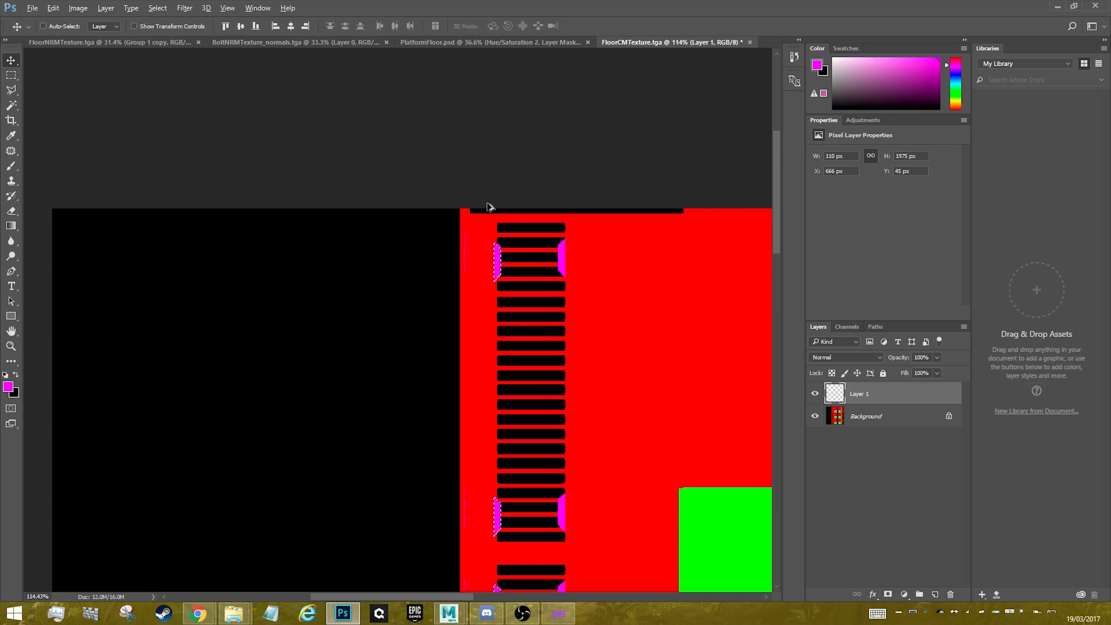
alt+scroll(503, 245, up, 5)
drag(464, 317, 467, 294)
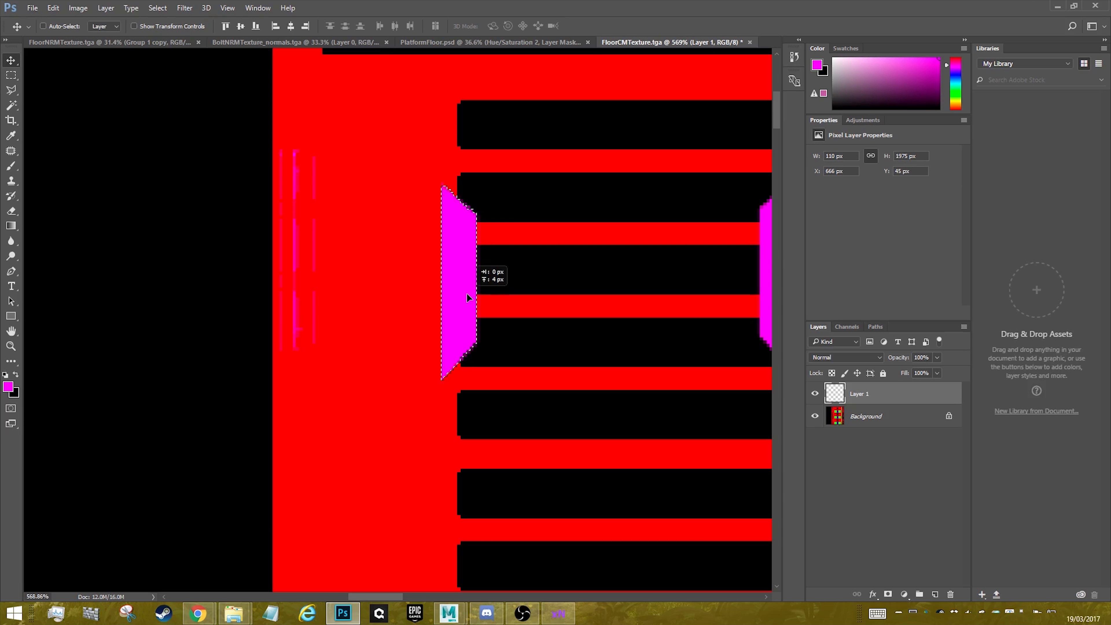
Duplicate all of the left grate column's clips onto the far-right grate column and align them with the baked clips there
alt+scroll(481, 307, down, 9)
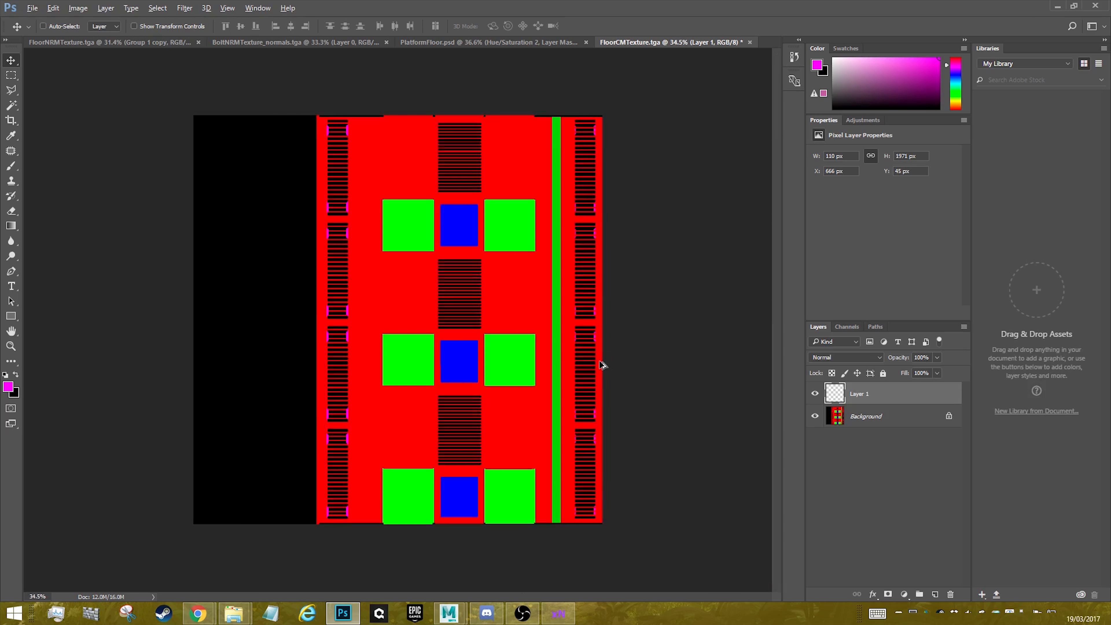
alt+scroll(603, 364, down, 1)
alt+scroll(337, 313, up, 3)
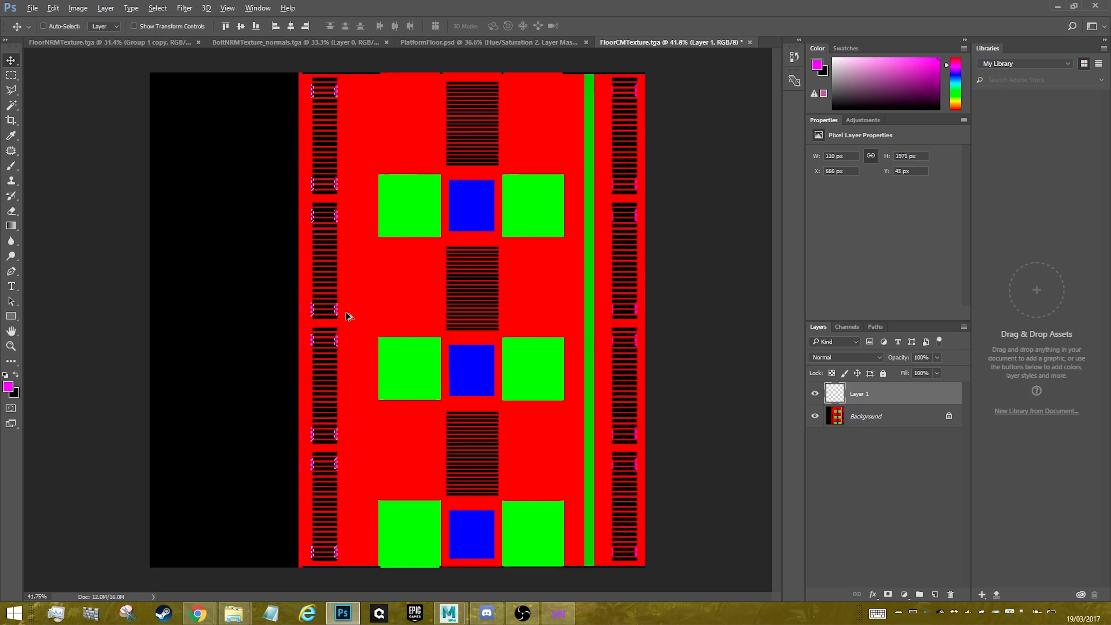
alt+drag(337, 313, 734, 315)
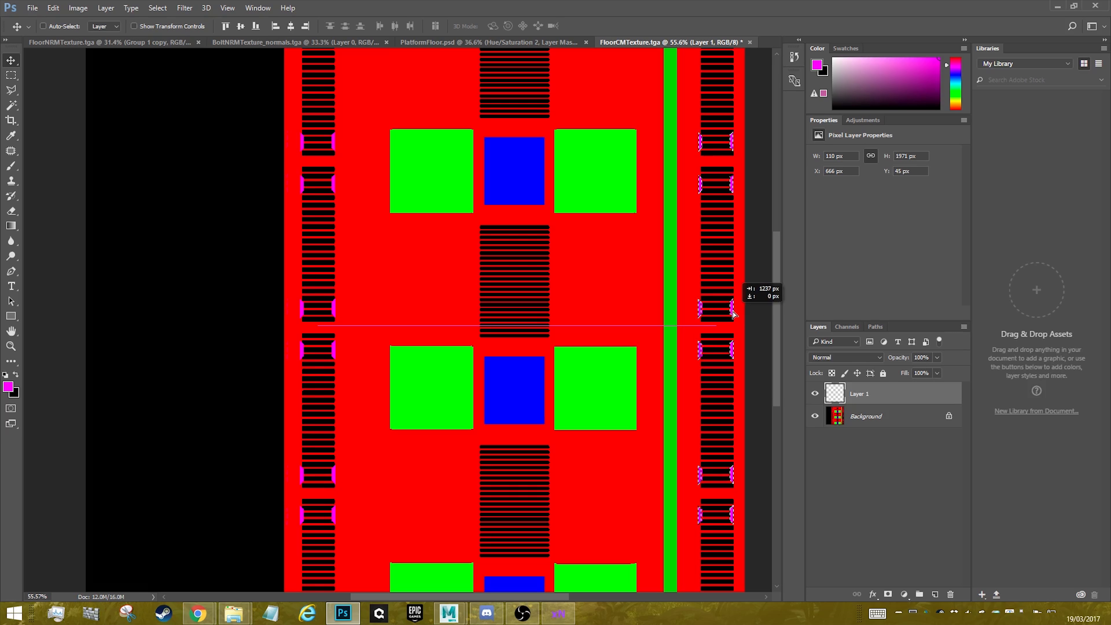
alt+drag(734, 314, 733, 315)
alt+scroll(714, 315, up, 10)
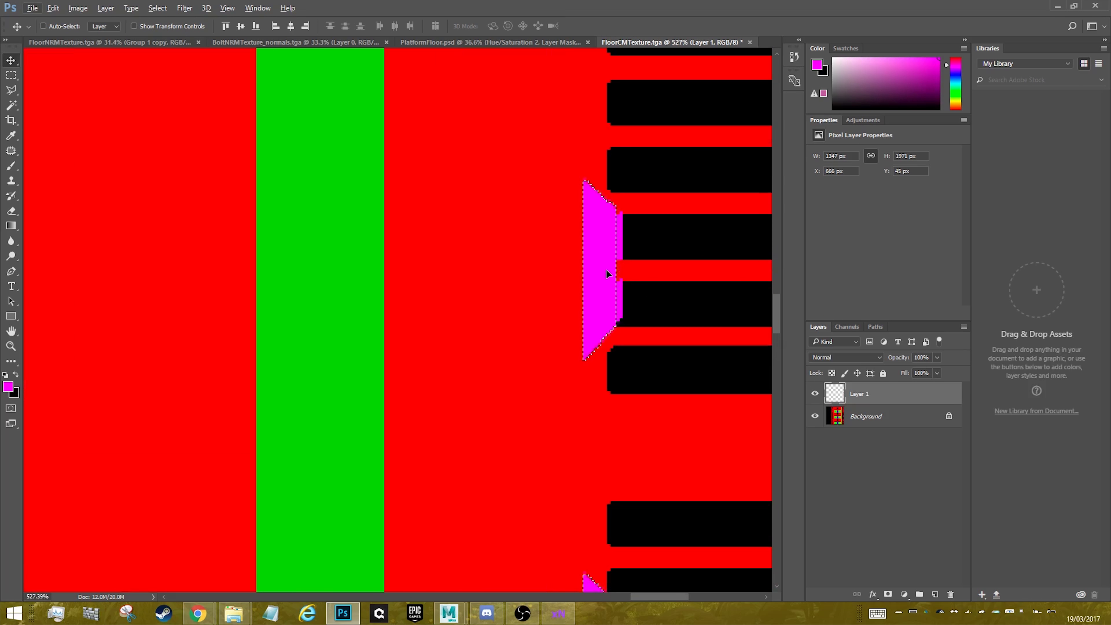
drag(607, 270, 614, 268)
alt+scroll(620, 265, down, 13)
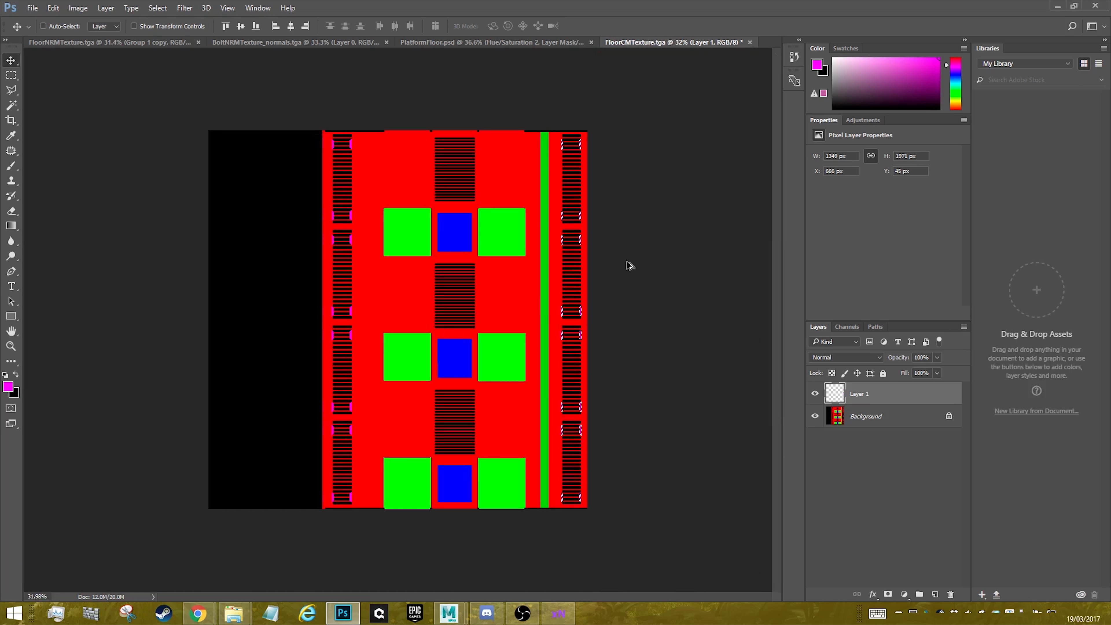
Examine the central grate slots and the overall FloorCMTexture map with its filled-in clips
alt+scroll(518, 293, down, 3)
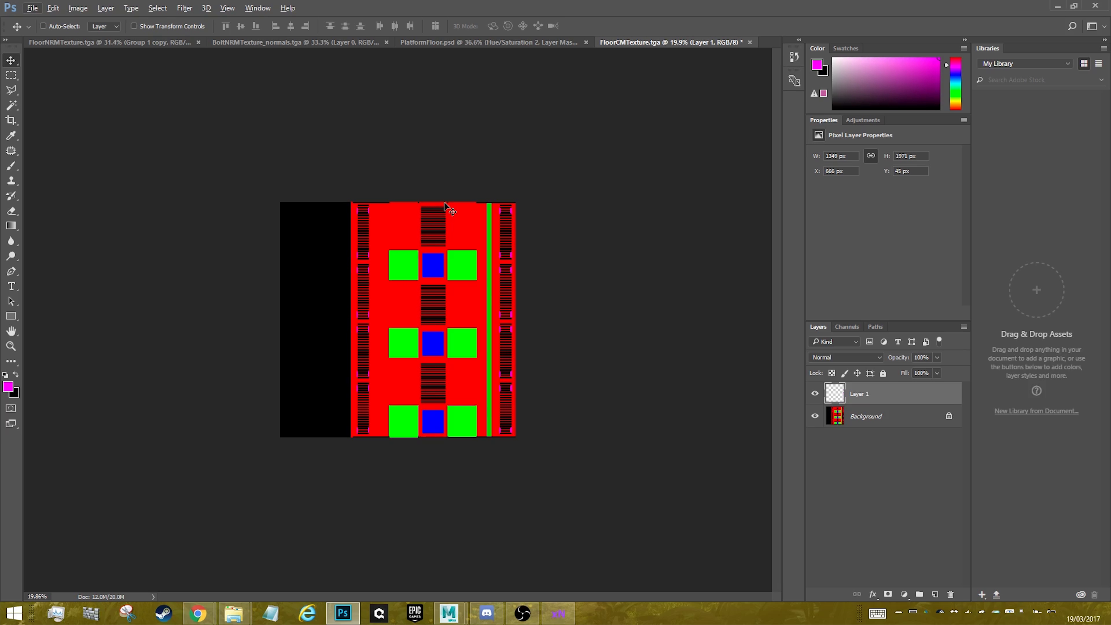
alt+scroll(409, 293, up, 7)
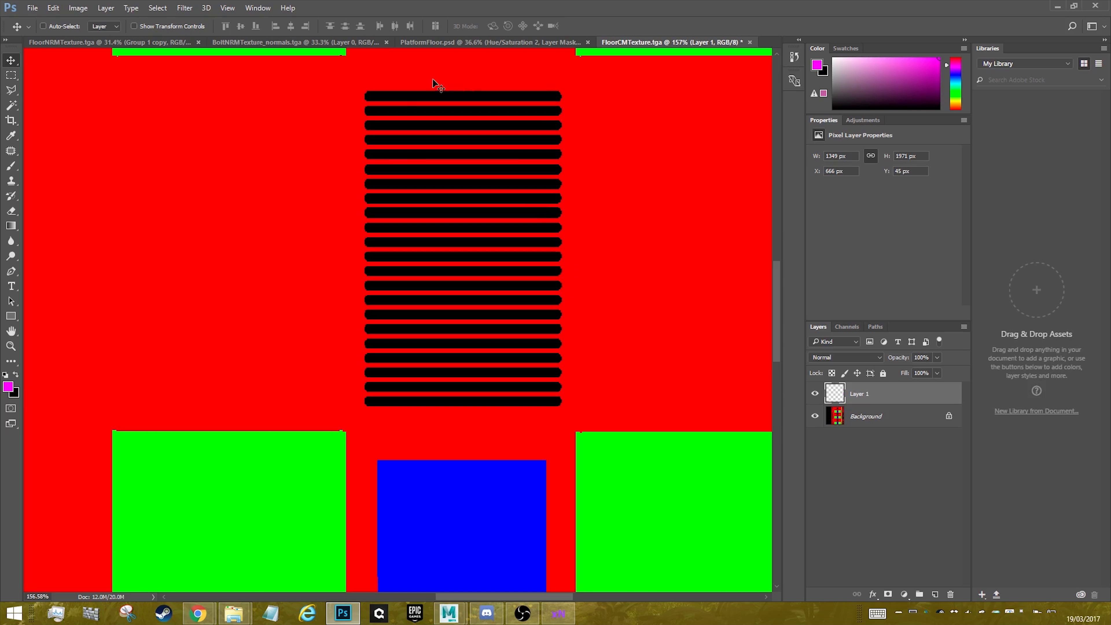
alt+scroll(555, 352, down, 8)
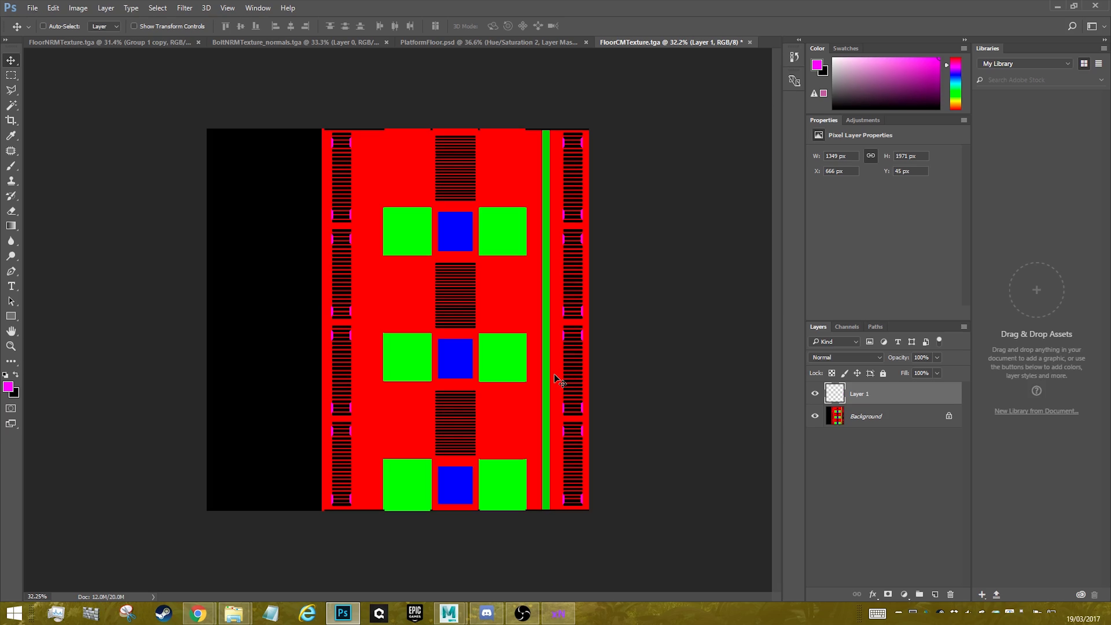
alt+scroll(551, 374, down, 1)
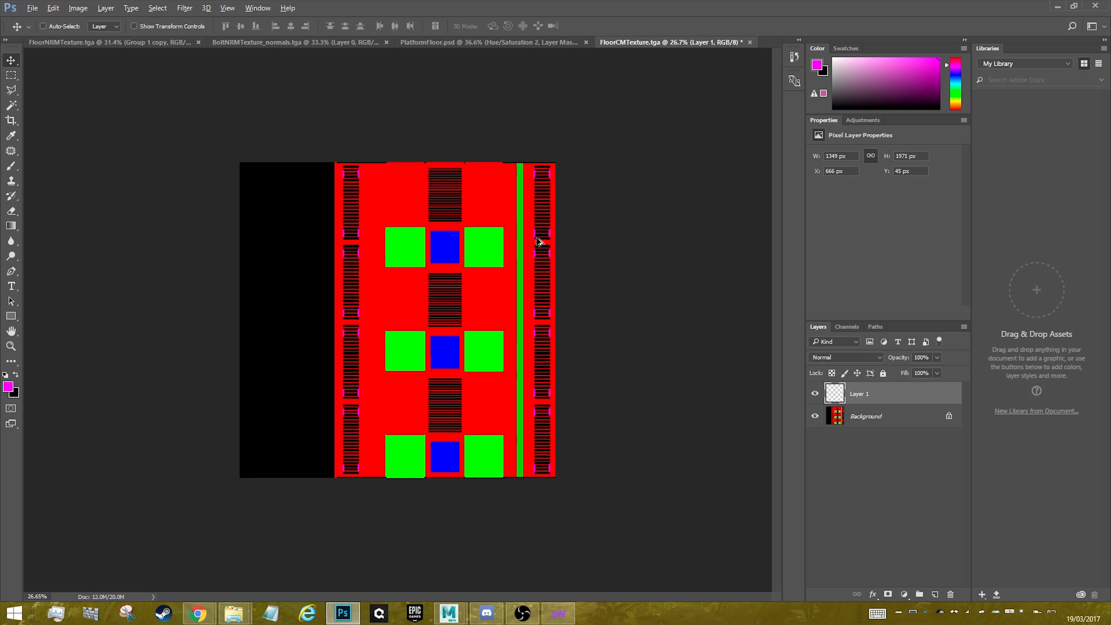